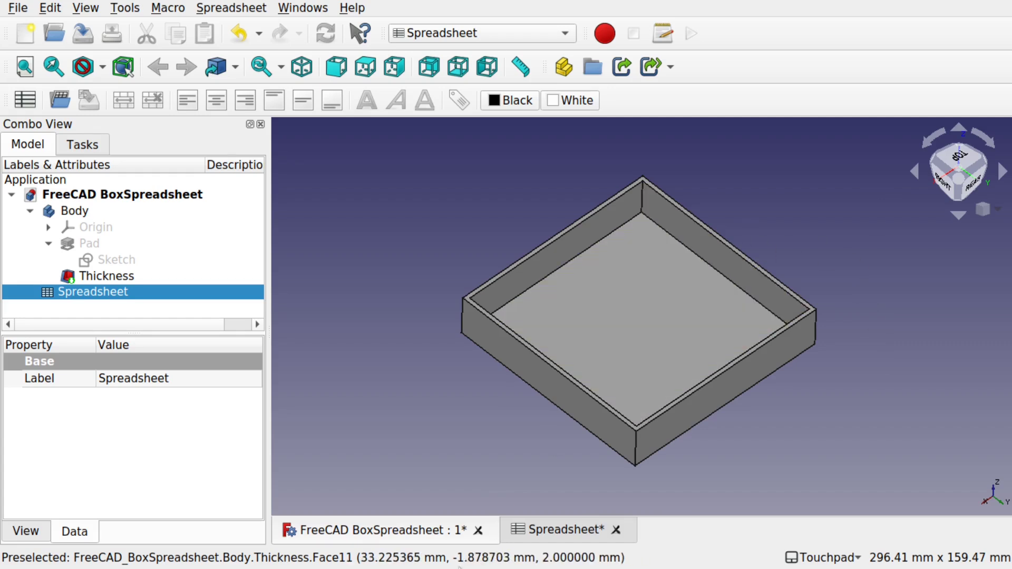
Step: Set the ScaleFactor value in the spreadsheet to 2 and view the rescaled box in the 3D model
left_click(557, 529)
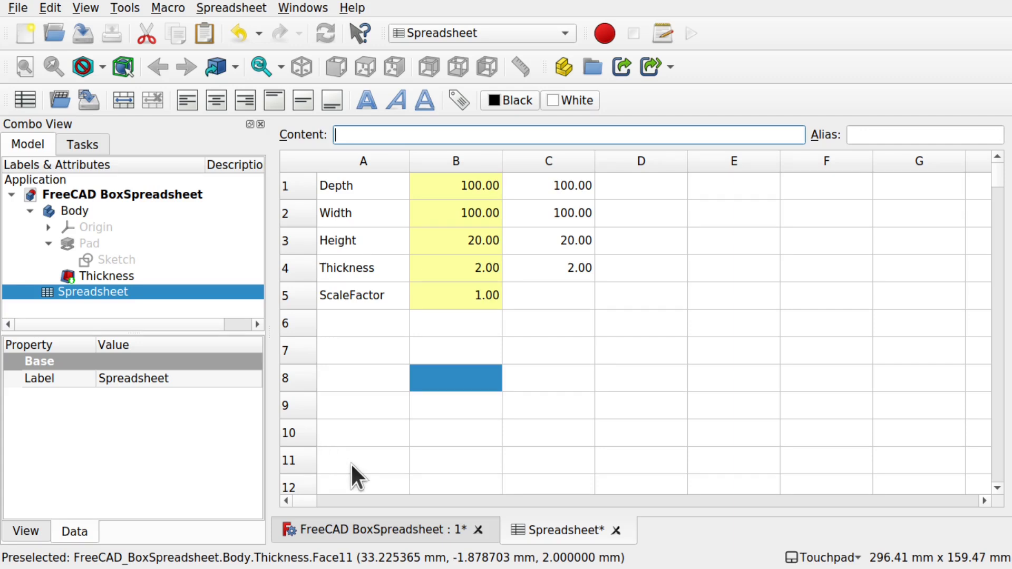
left_click(481, 300)
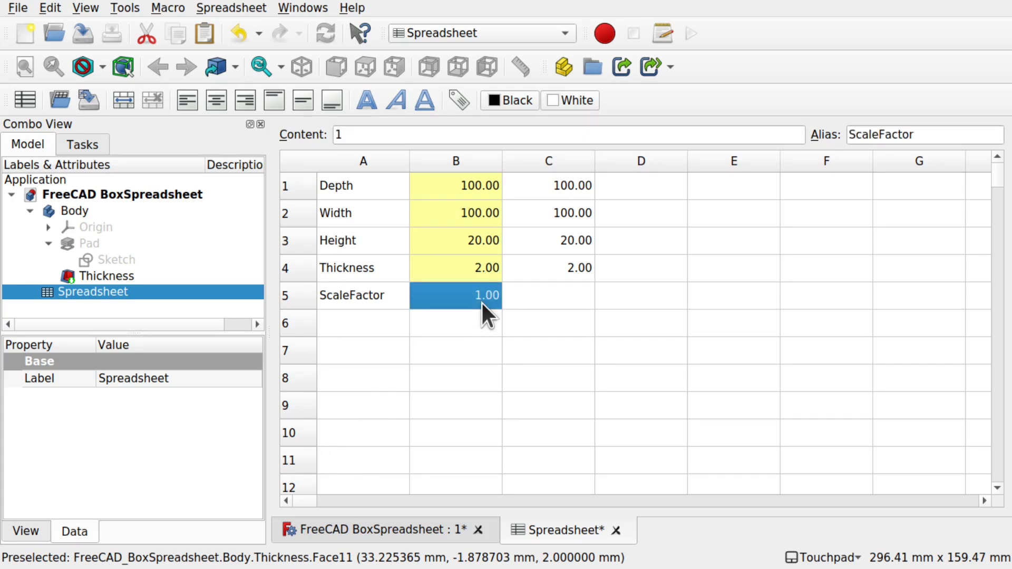
left_click(481, 301)
type("2")
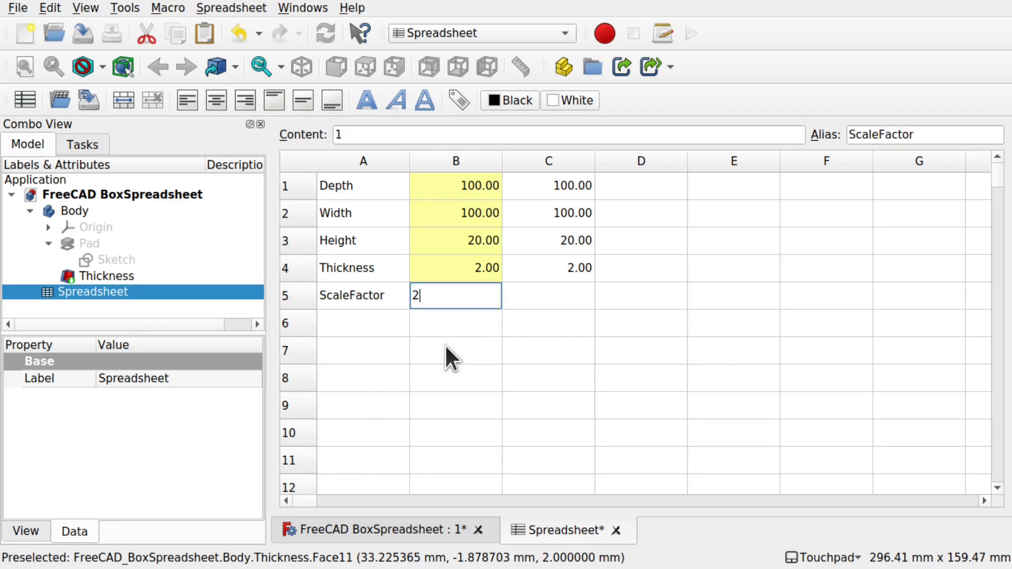
left_click(453, 348)
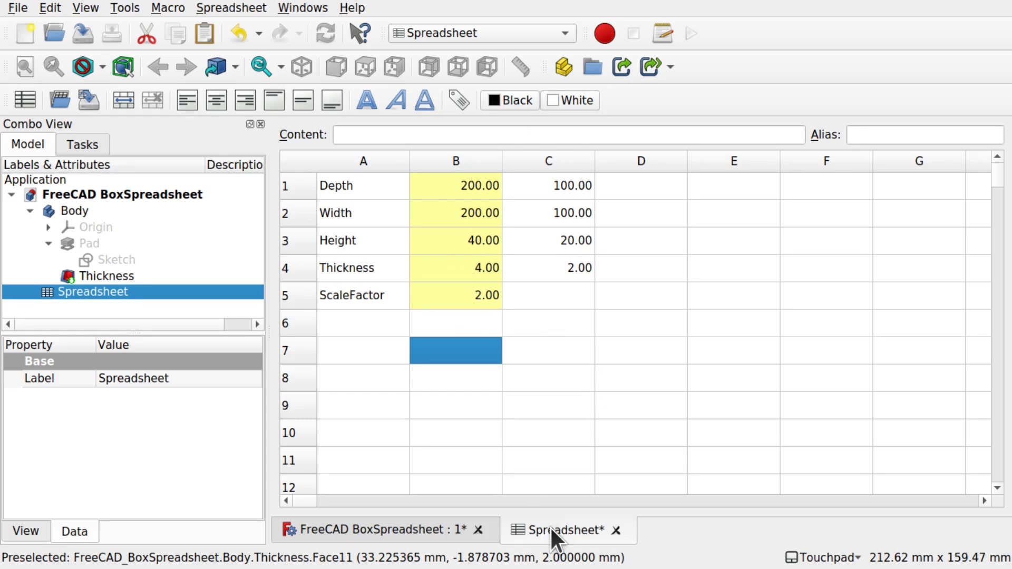
left_click(404, 529)
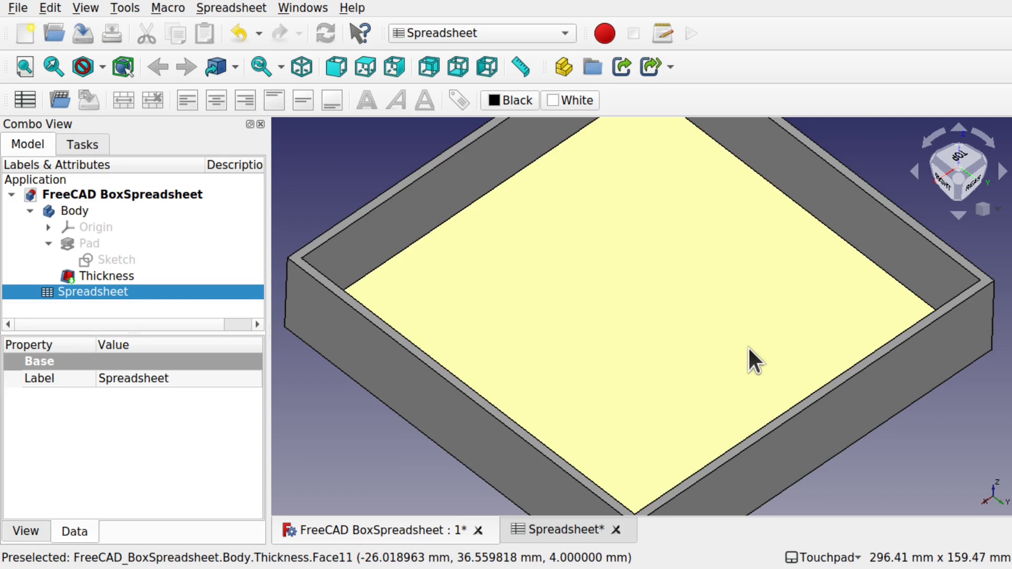
scroll(747, 346, "down", 2)
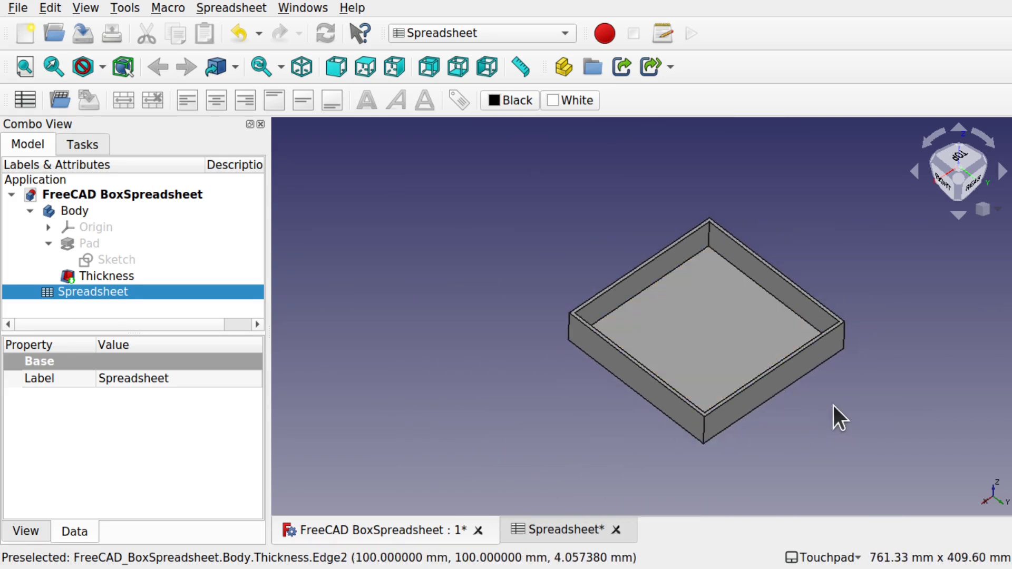
left_click(547, 531)
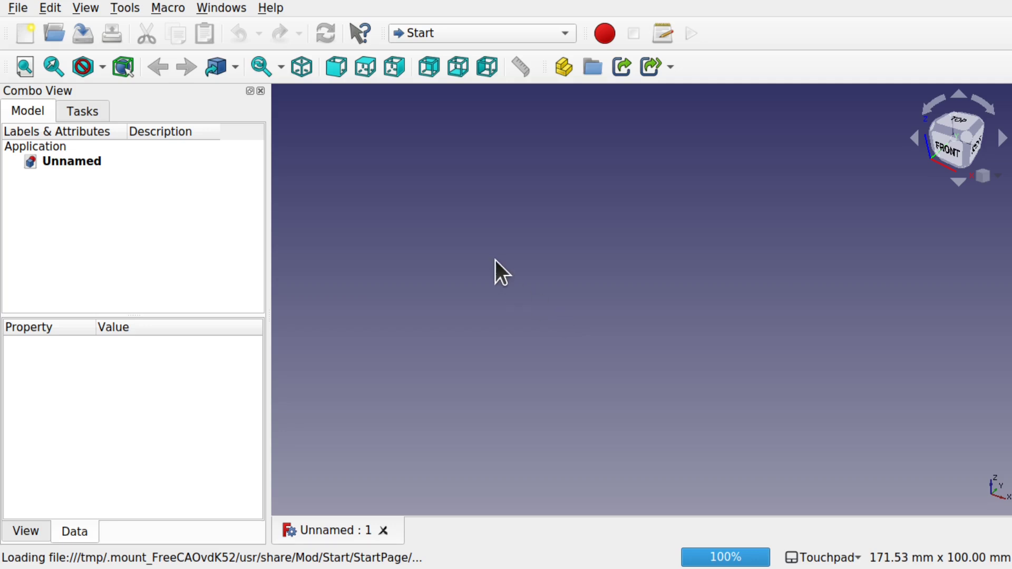
Step: Create a body in the Part Design workbench and start a sketch on its XY plane
left_click(469, 32)
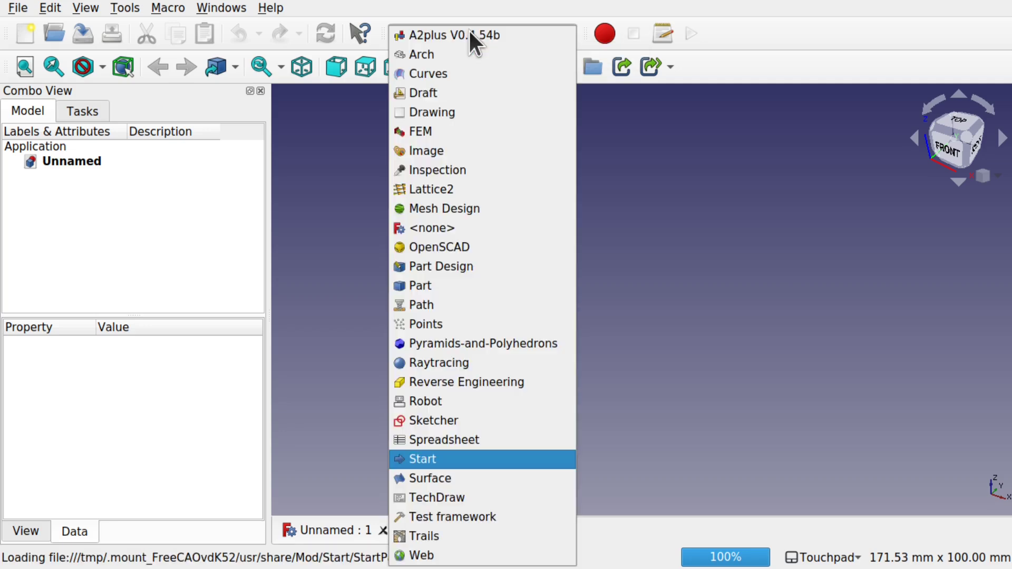
left_click(484, 268)
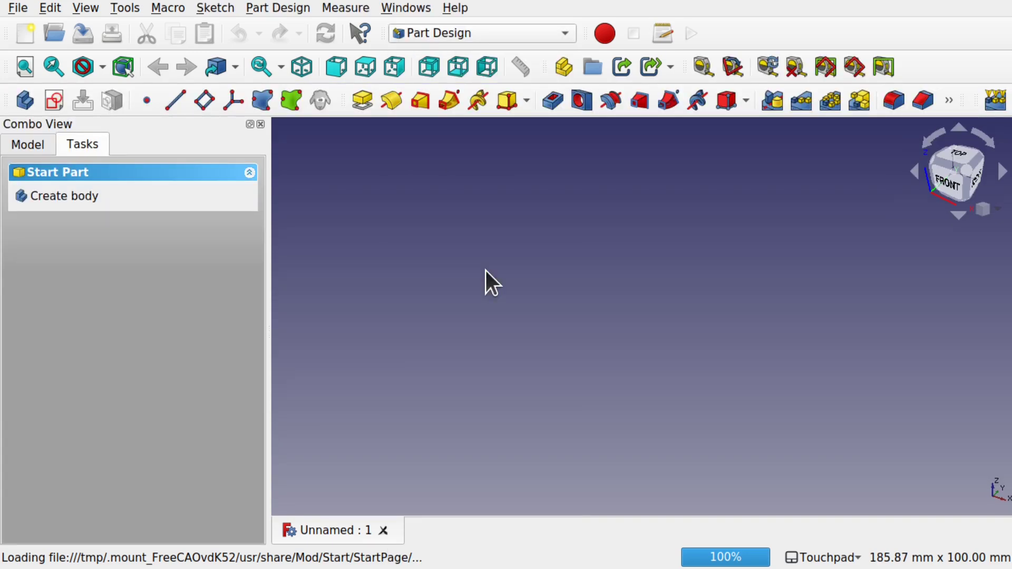
left_click(85, 199)
left_click(69, 193)
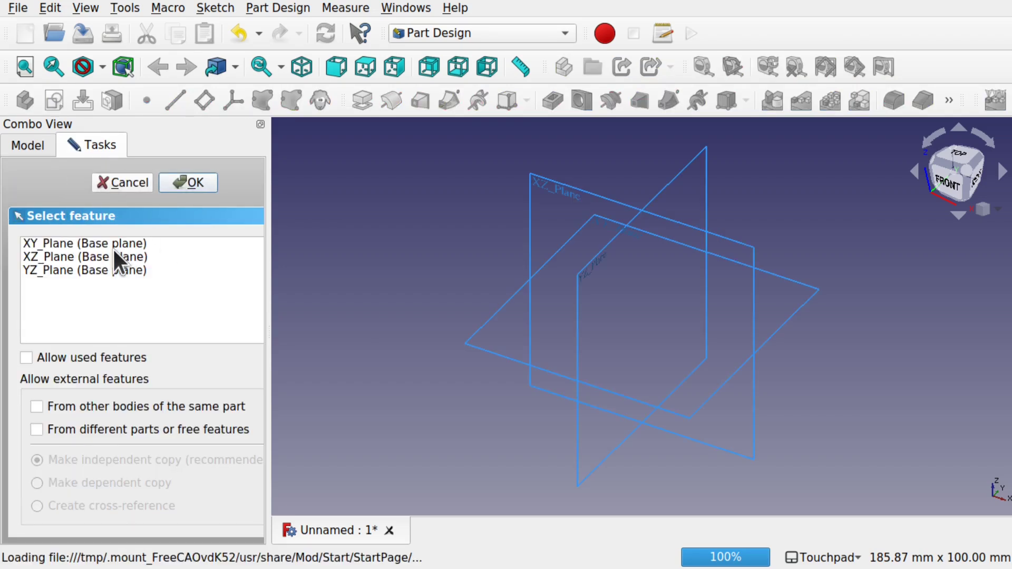
left_click(191, 185)
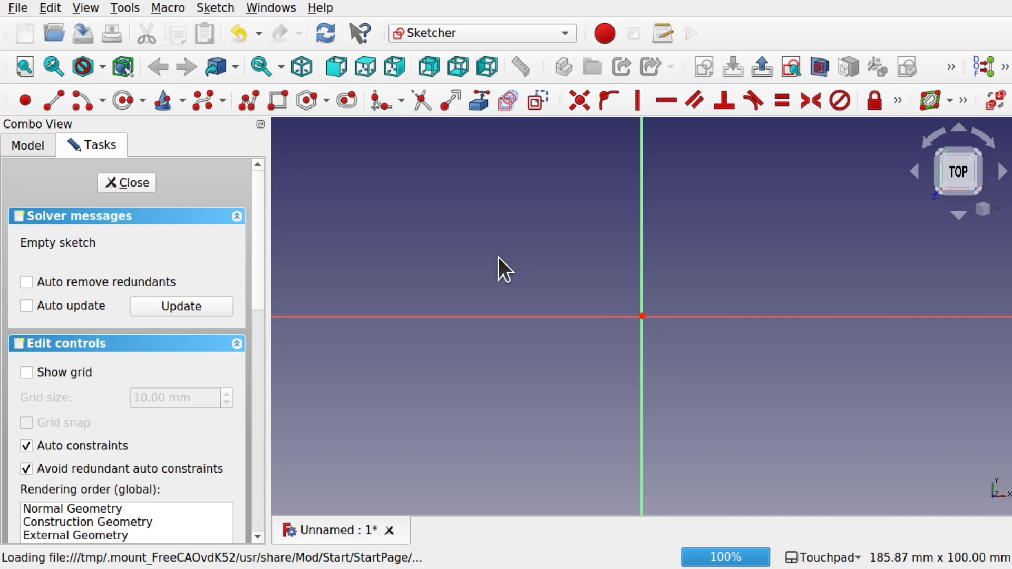
Step: Sketch a rectangle that encloses the origin, with corners in opposite quadrants
left_click(279, 105)
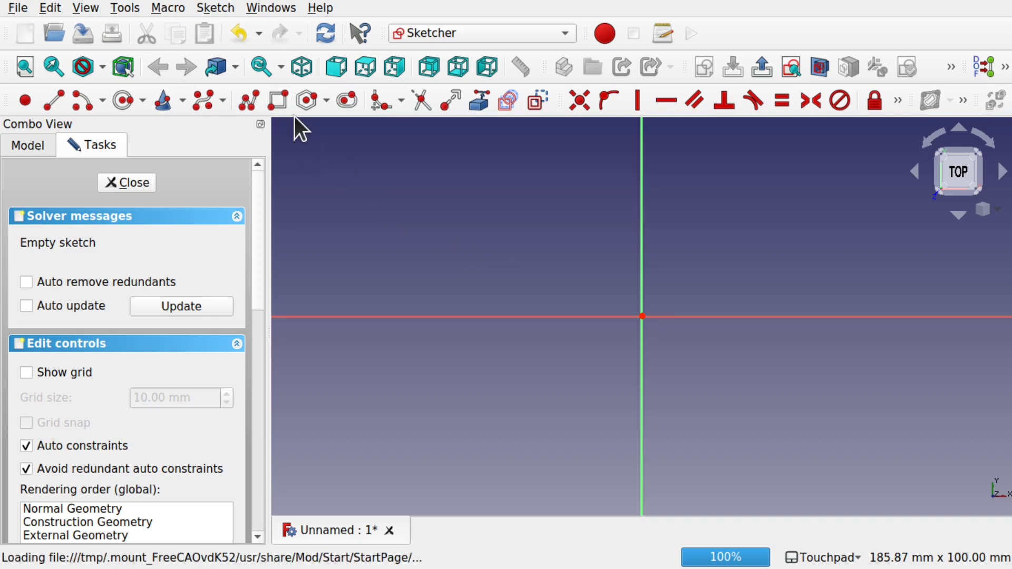
left_click(527, 226)
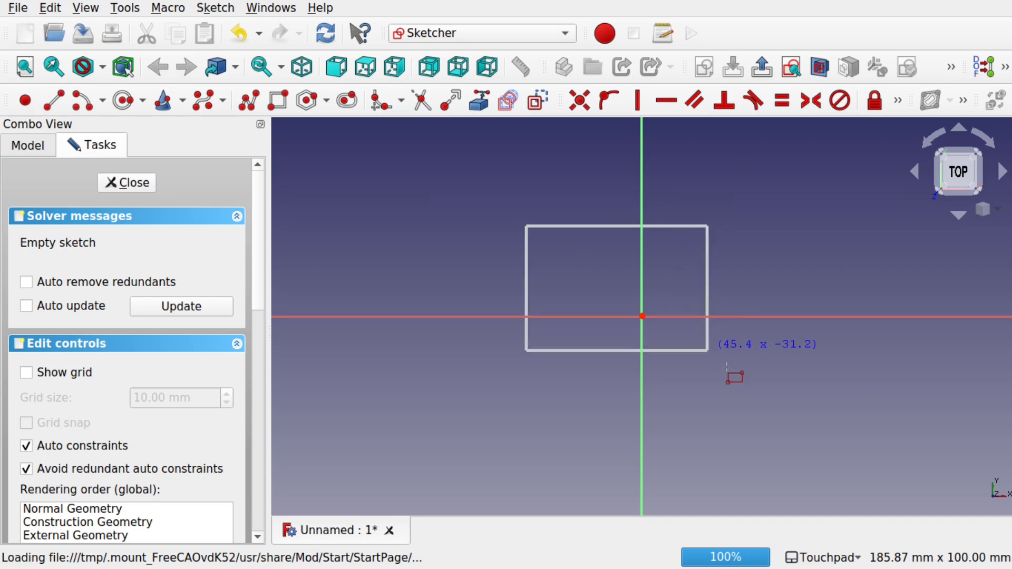
left_click(756, 404)
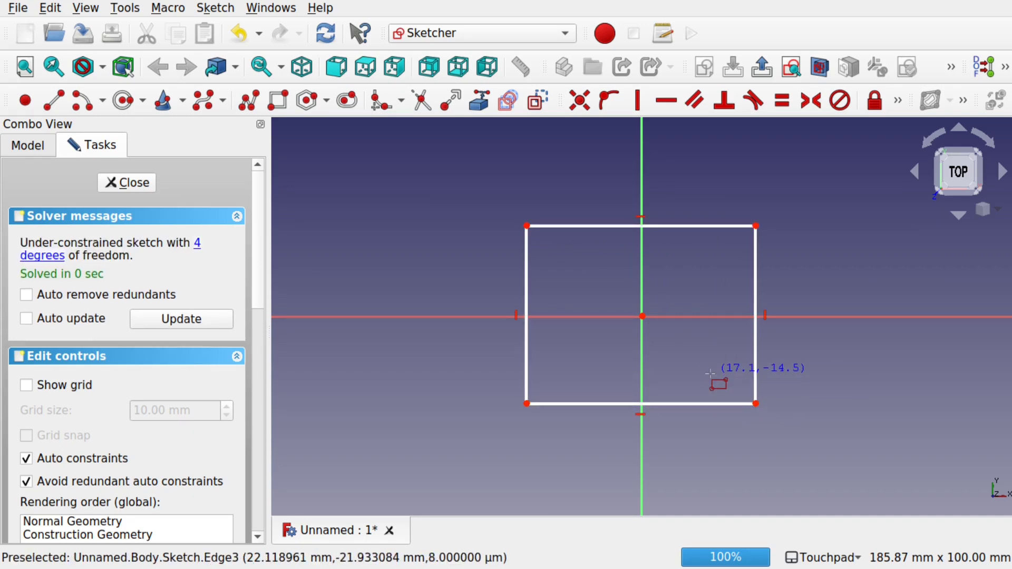
key("Escape")
Step: Make two diagonally opposite corners of the rectangle symmetric about the origin and enlarge it to about 71 × 50 mm
left_click(757, 227)
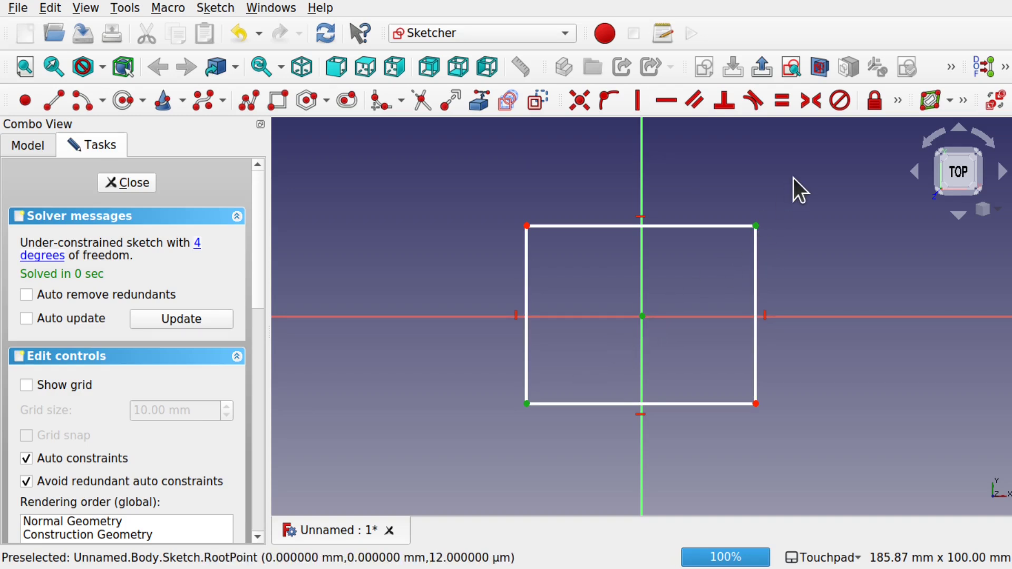
left_click(812, 102)
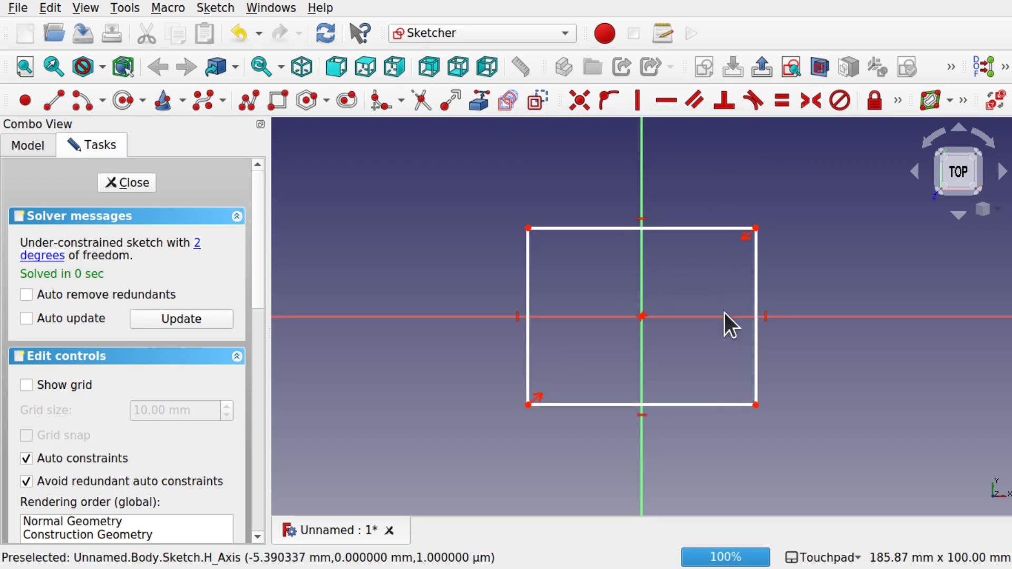
left_click_drag(758, 403, 788, 414)
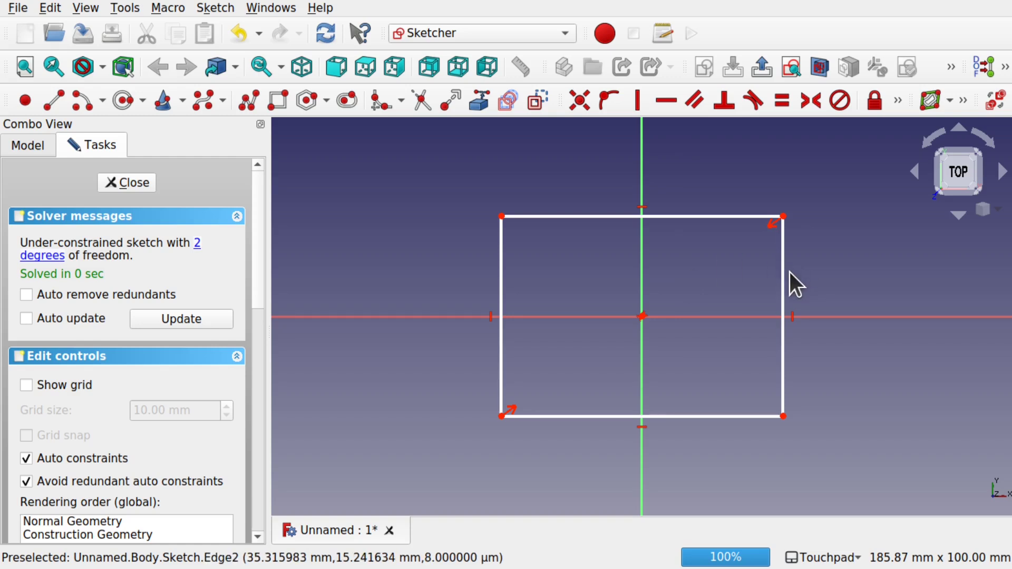
Step: Constrain the rectangle's vertical side to 50 mm and place the dimension outside the rectangle
left_click(783, 284)
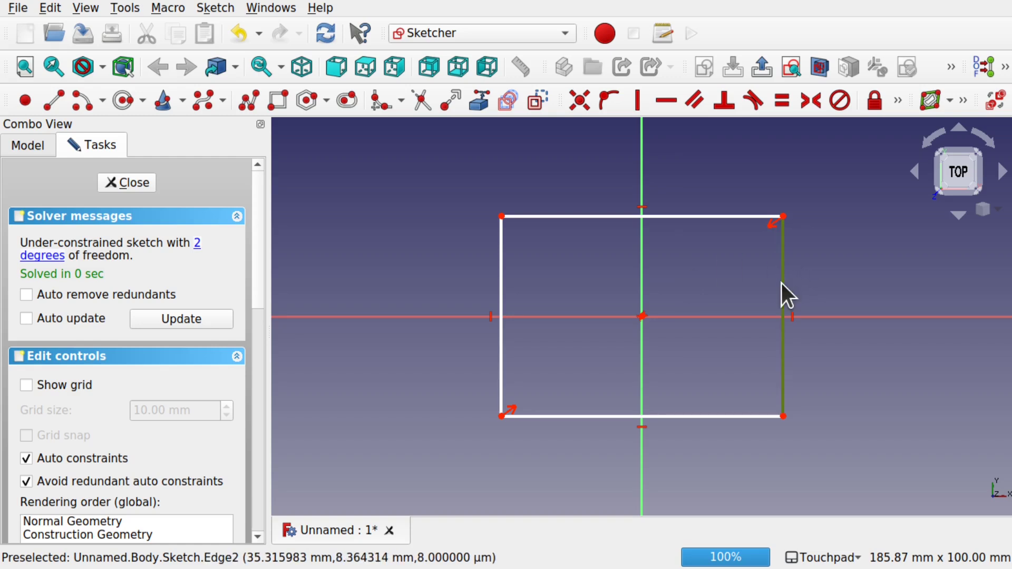
left_click(897, 101)
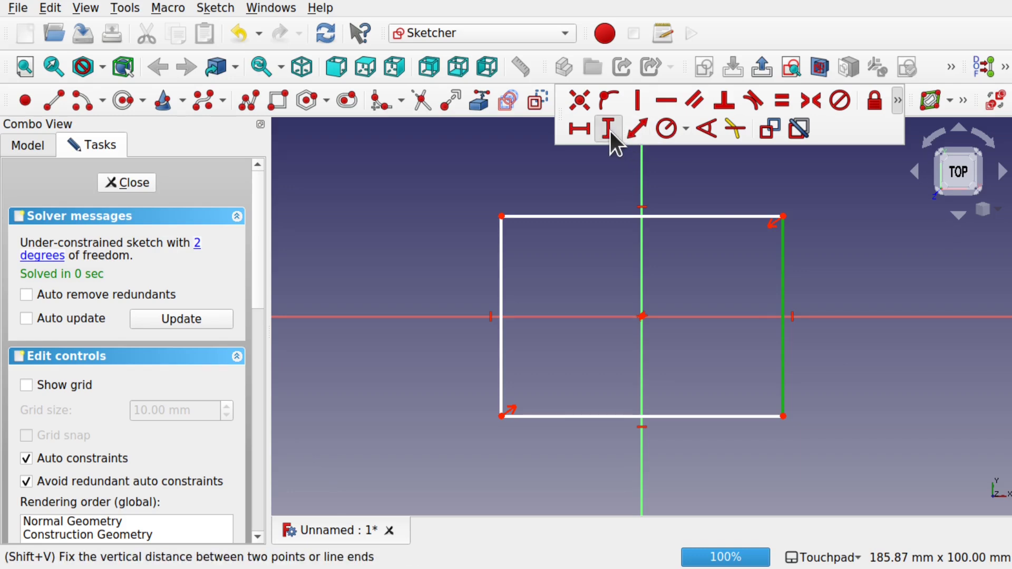
left_click(610, 131)
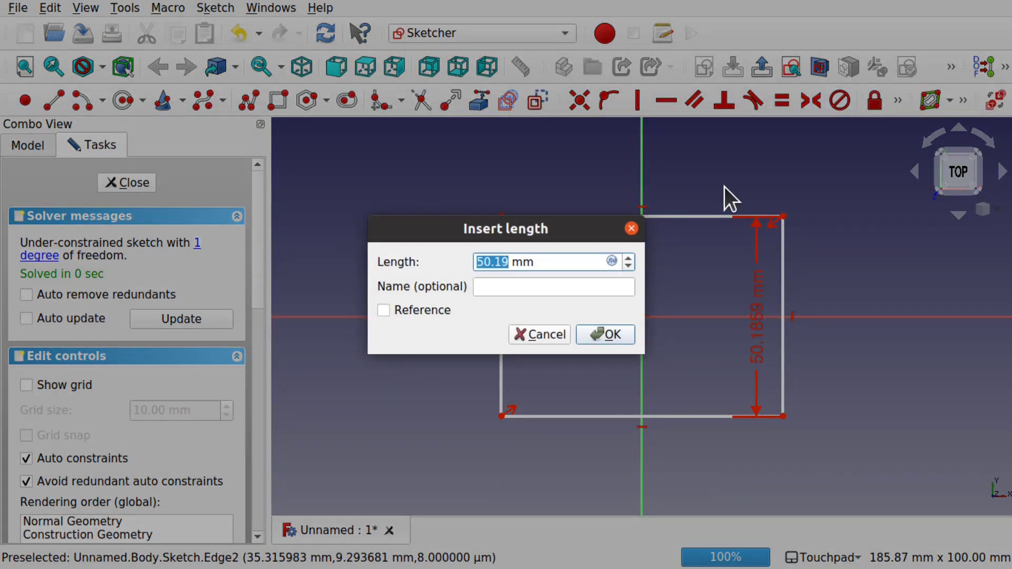
type("50")
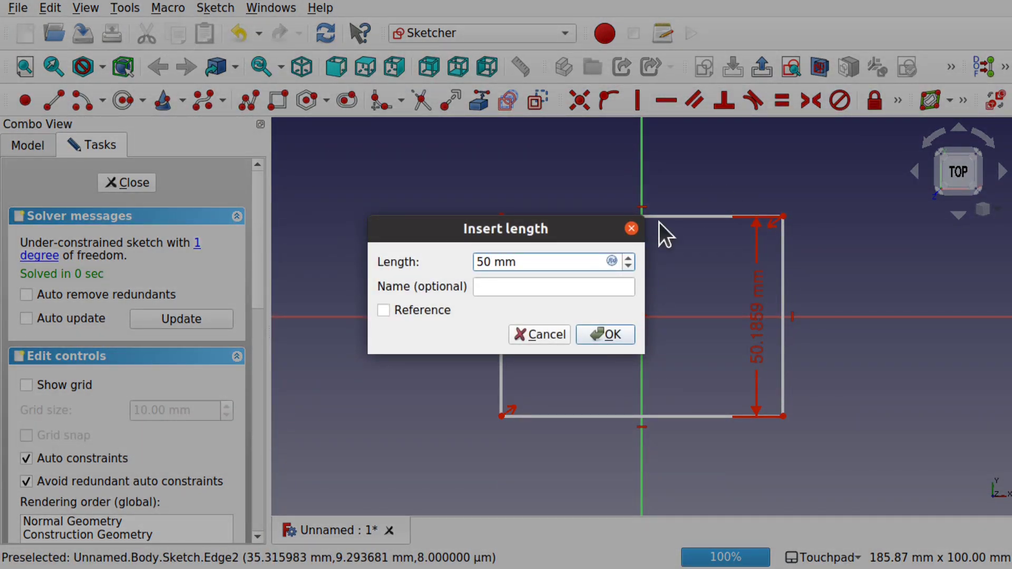
left_click(608, 333)
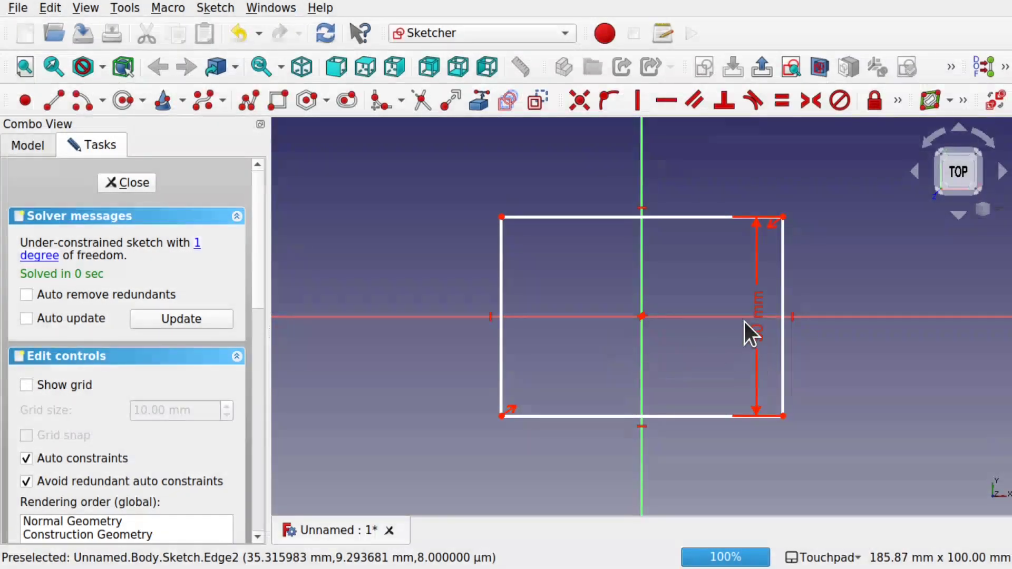
left_click_drag(753, 342, 823, 348)
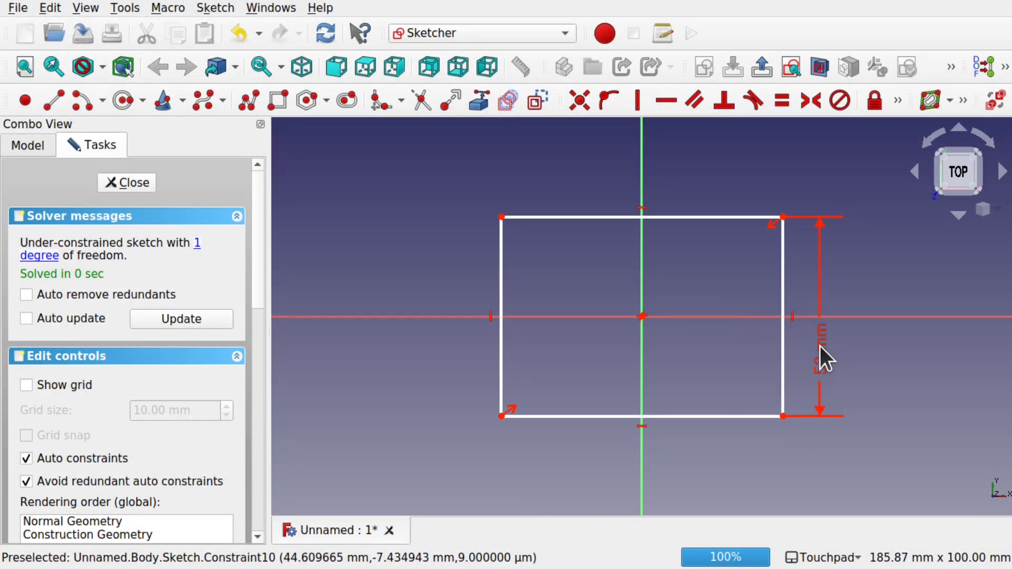
Step: Constrain the rectangle's upper horizontal side to 60 mm and finish the sketch
left_click(671, 218)
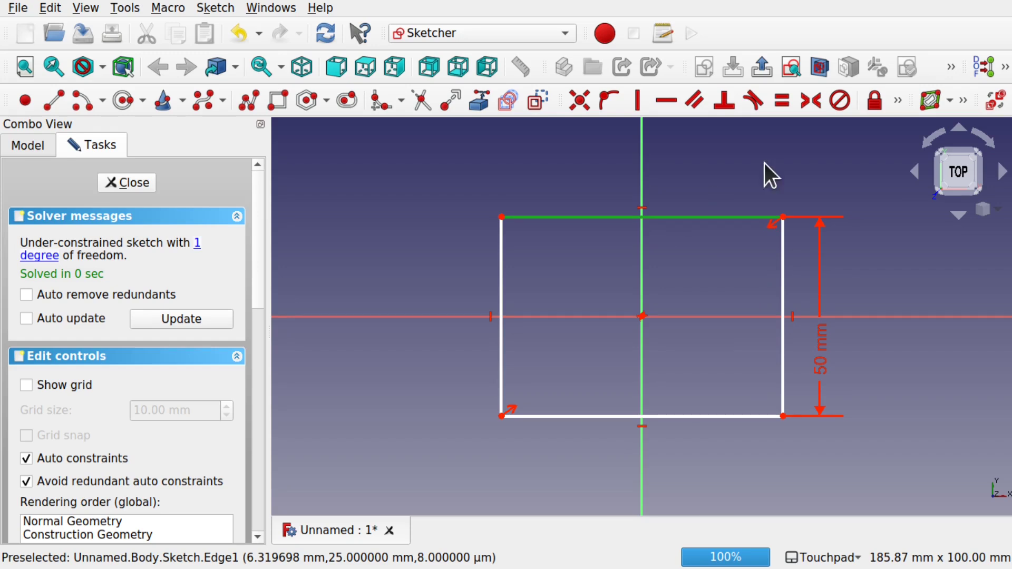
left_click(894, 109)
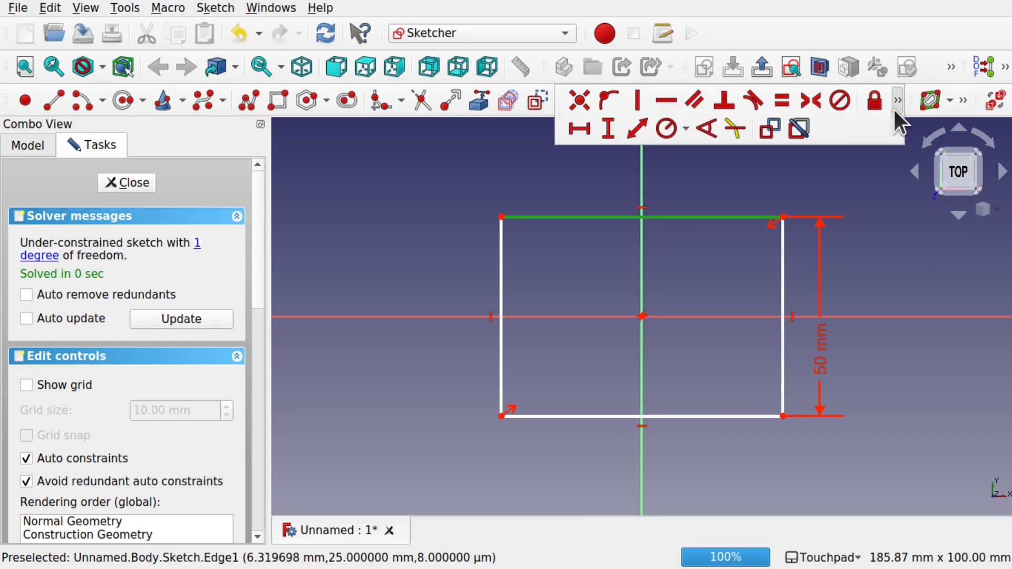
left_click(575, 135)
type("60")
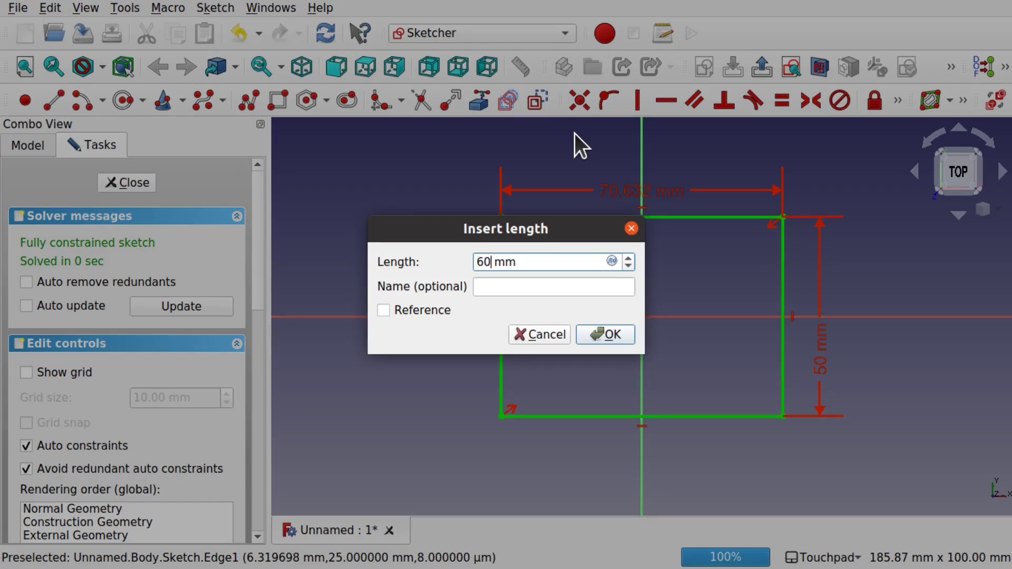
left_click(608, 335)
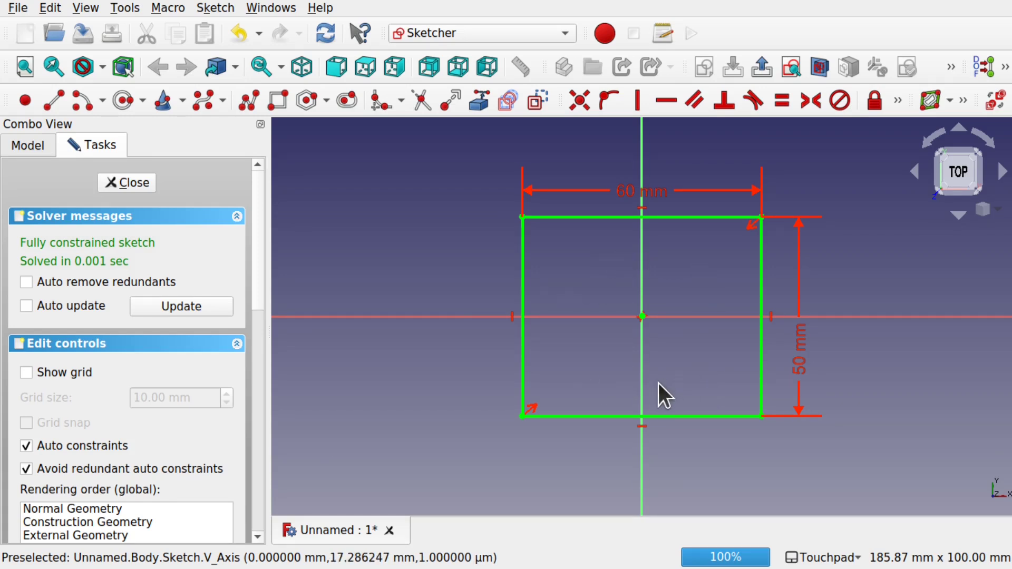
left_click(137, 183)
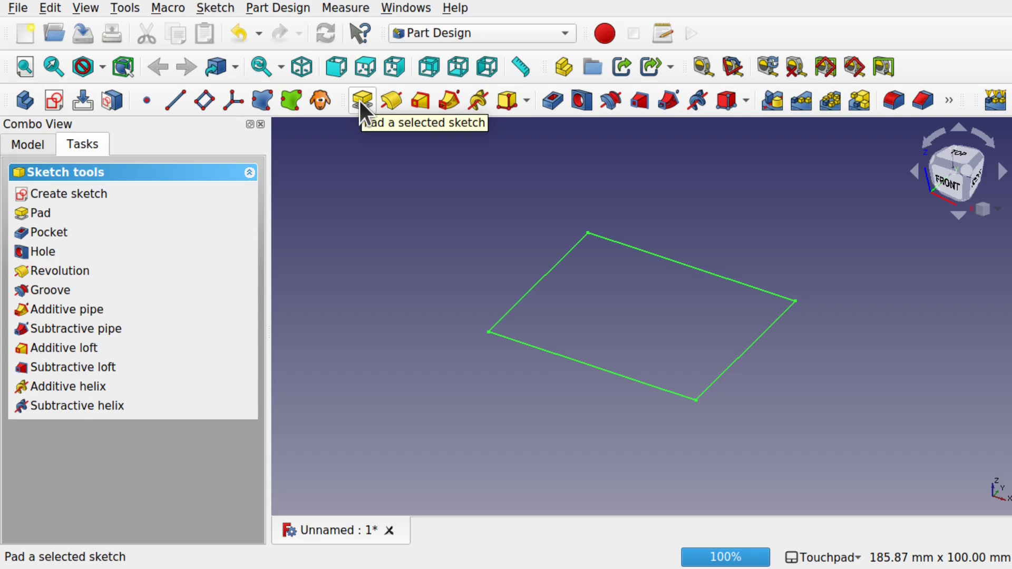
Step: Pad the rectangle sketch to a length of 50 mm
left_click(32, 145)
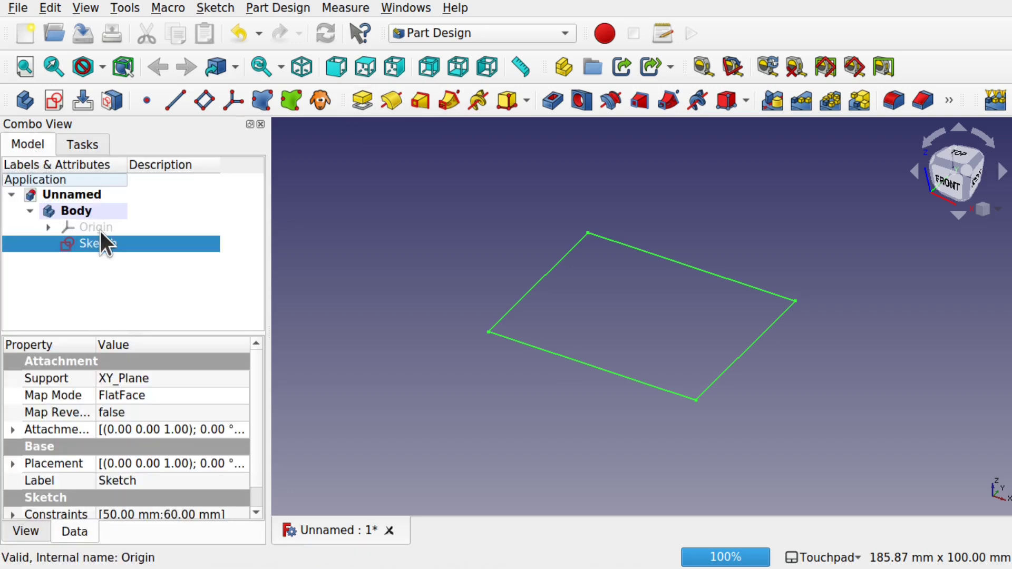
left_click(367, 98)
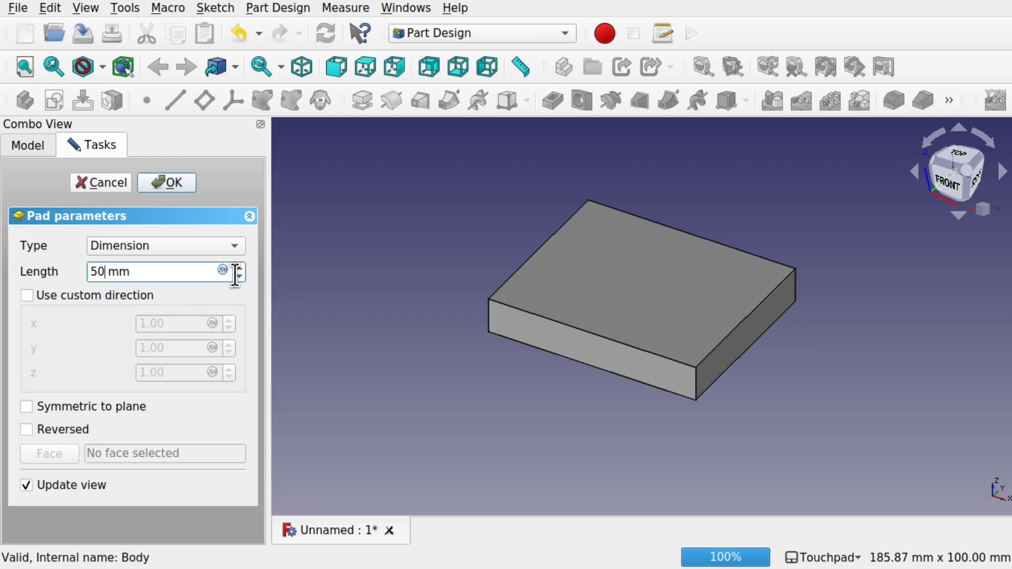
left_click(173, 181)
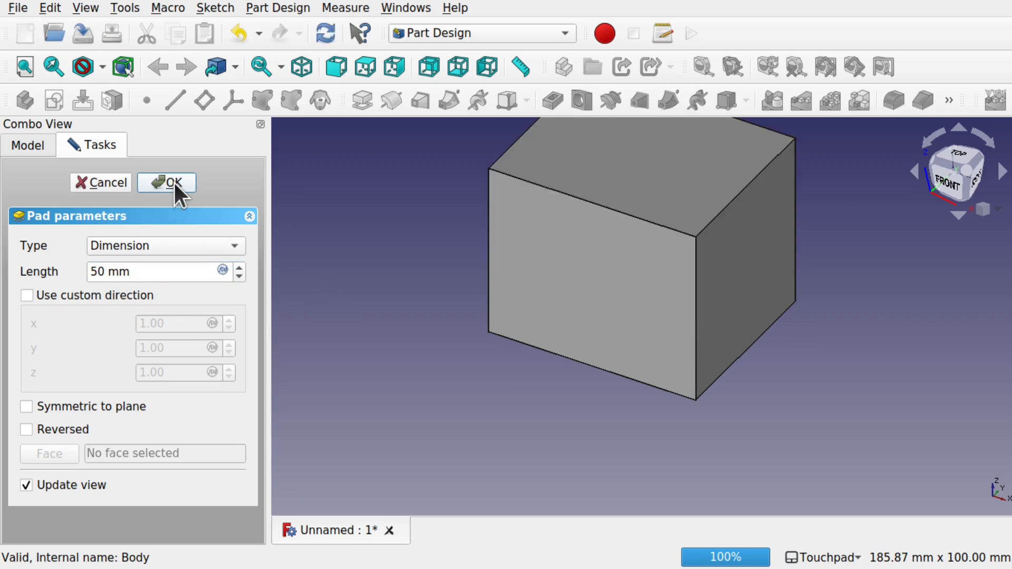
scroll(438, 294, "down", 5)
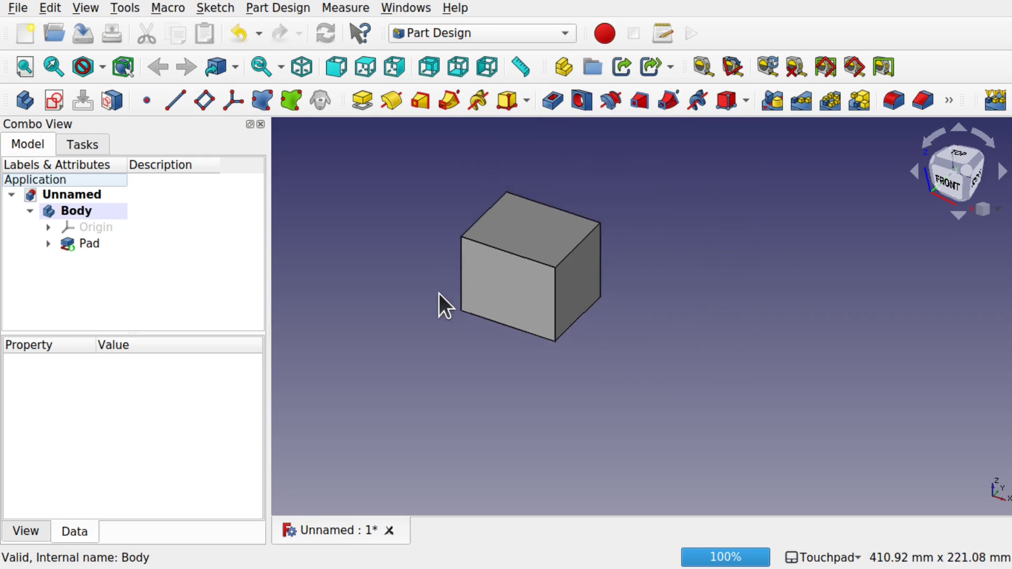
key("shift")
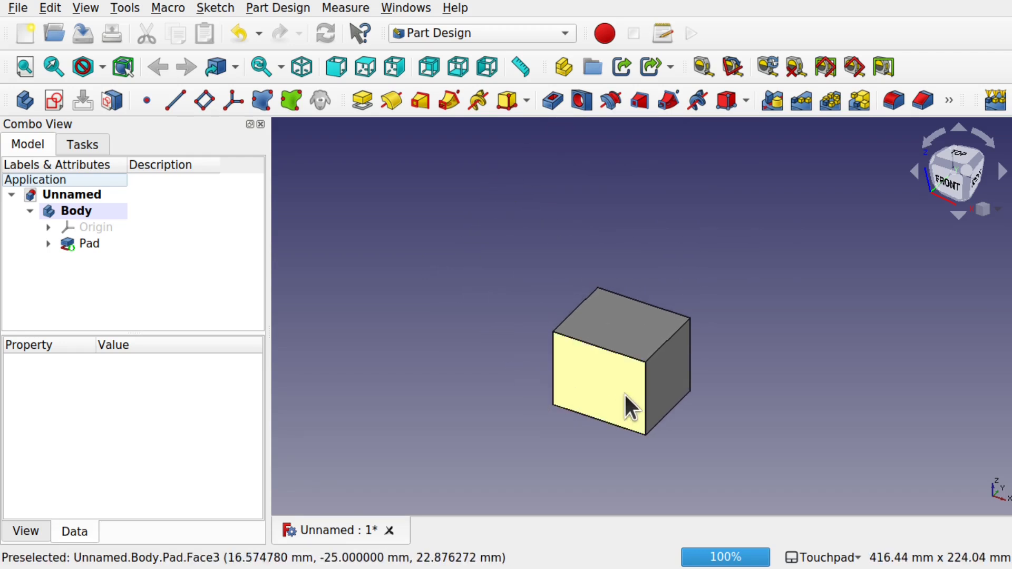
scroll(624, 395, "up", 6)
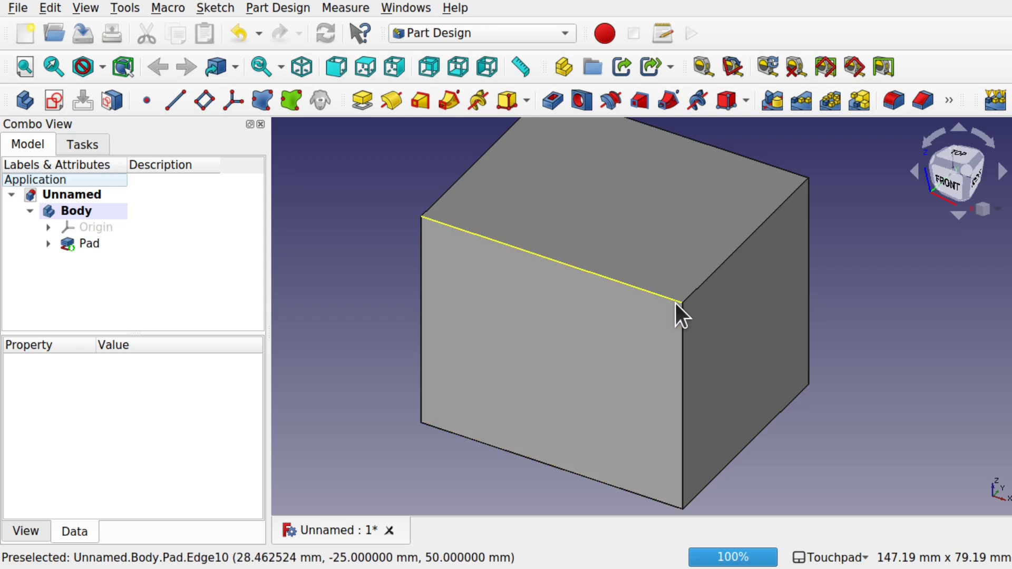
key("shift")
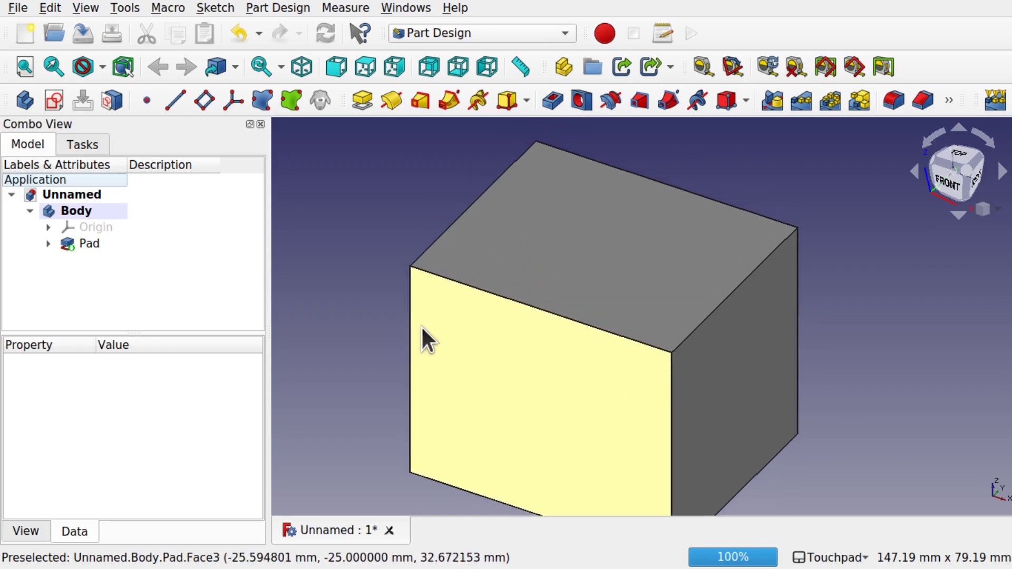
Step: Hollow out the padded block from its top face with a 5 mm Thickness made inwards
left_click(612, 240)
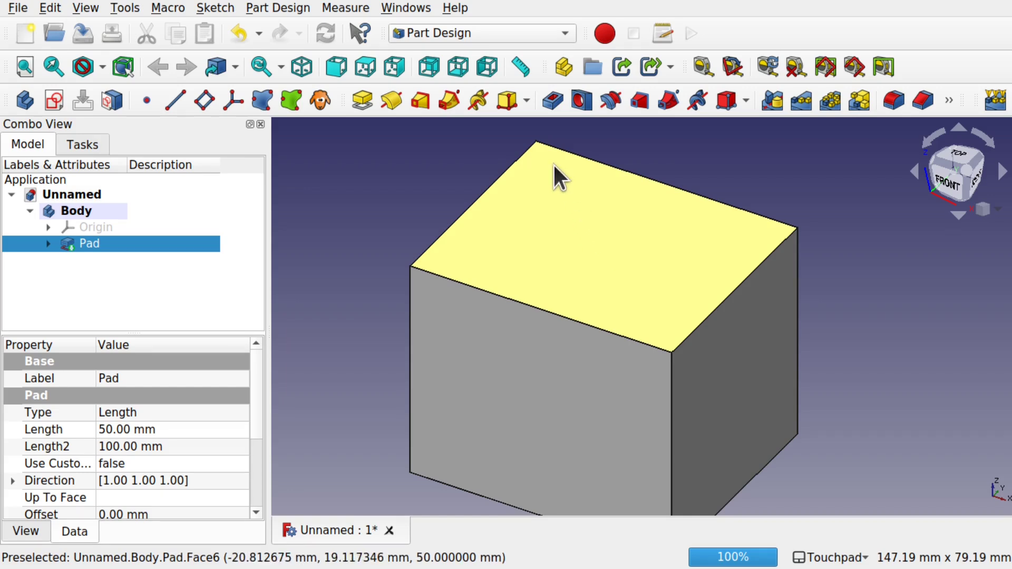
left_click(287, 8)
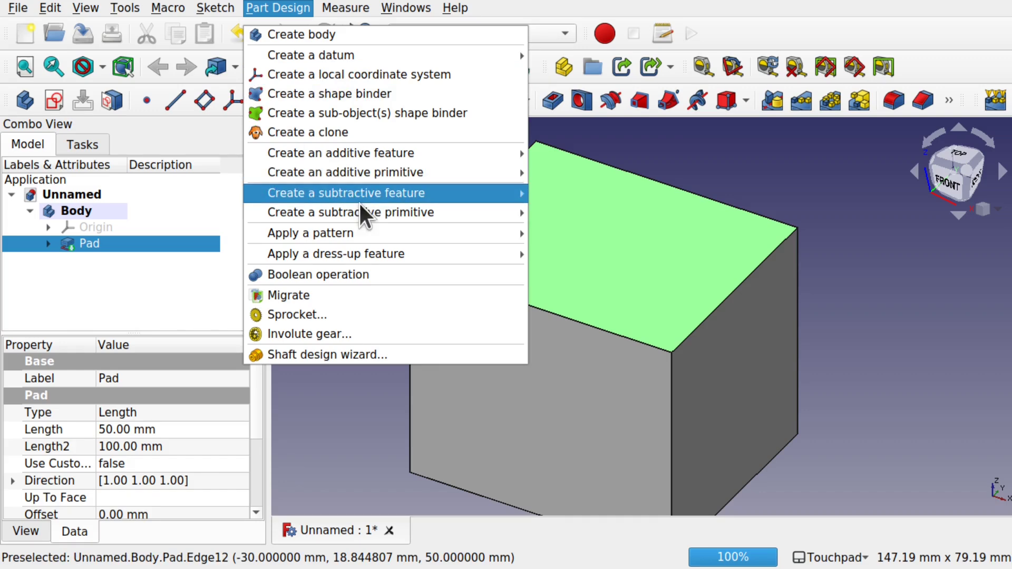
mouse_move(437, 256)
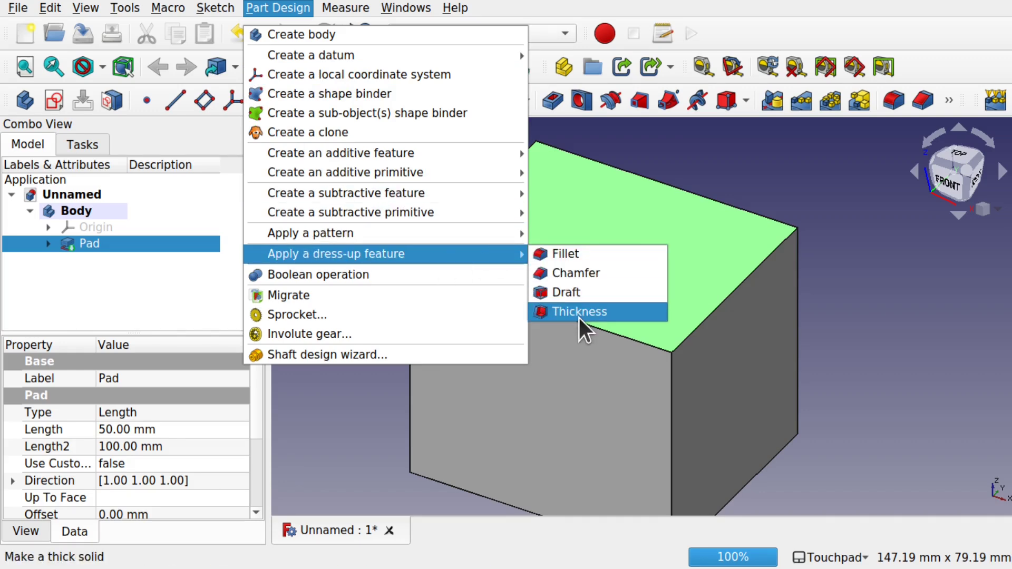
left_click(603, 312)
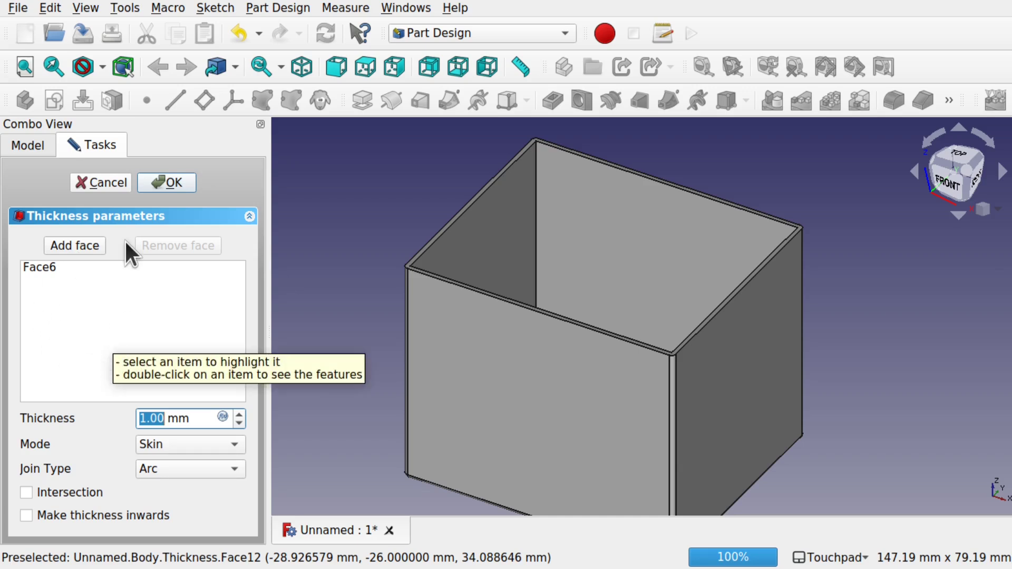
left_click(26, 514)
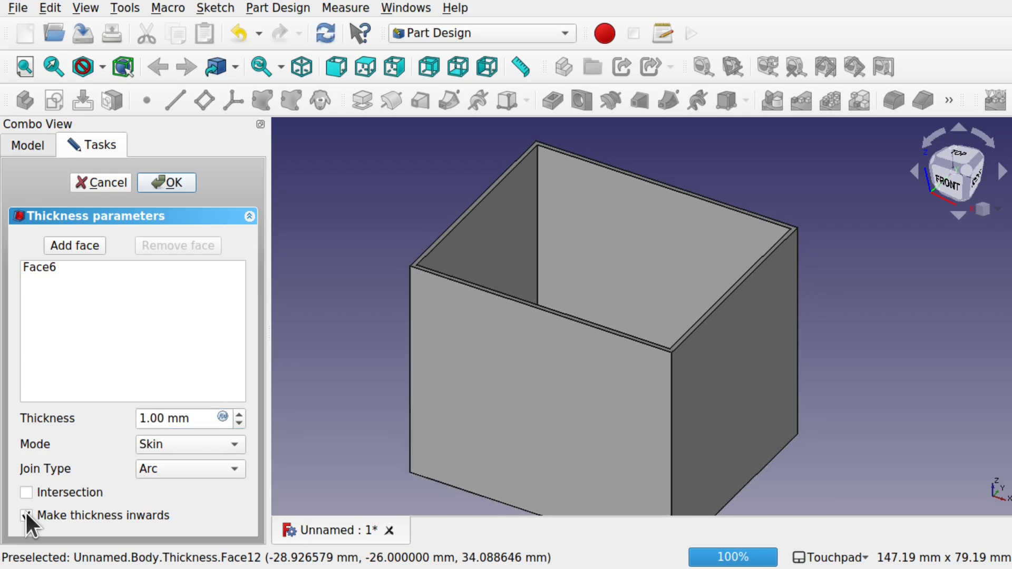
double_click(163, 410)
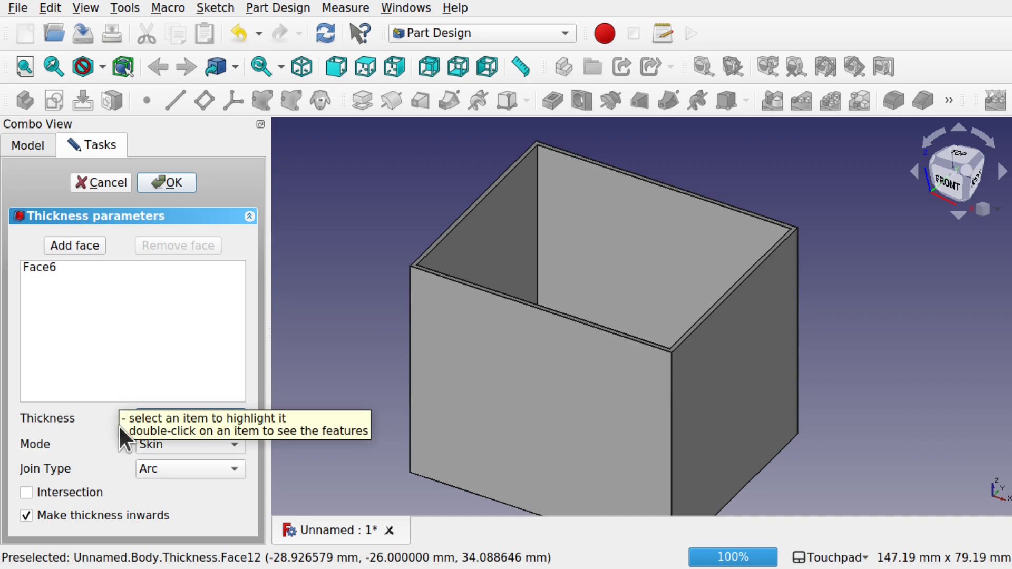
type("5")
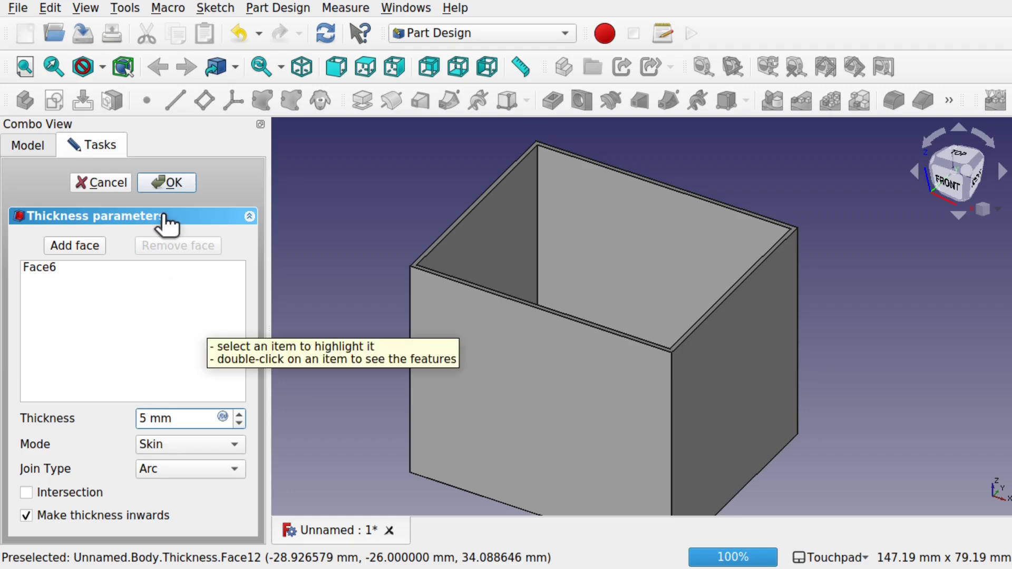
left_click(174, 183)
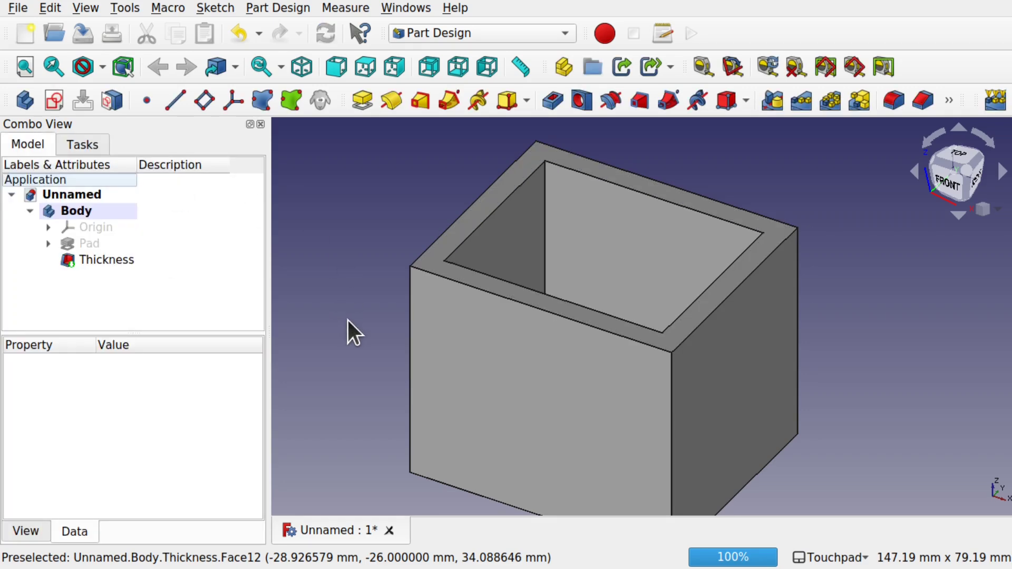
Step: Switch to the Spreadsheet workbench, create a new spreadsheet in the document and open it
left_click_drag(348, 320, 388, 340, "alt")
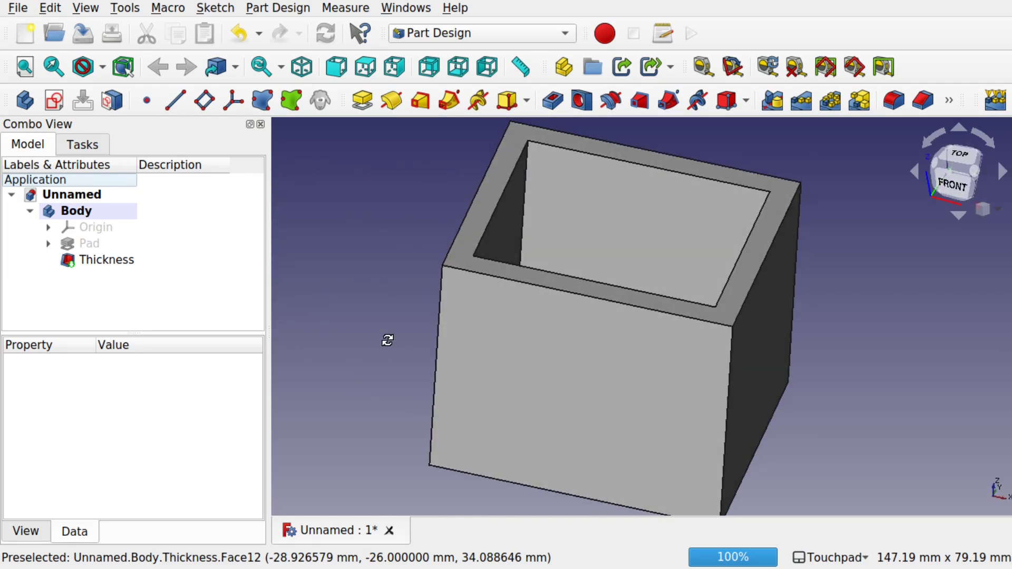
left_click_drag(388, 339, 401, 331, "alt")
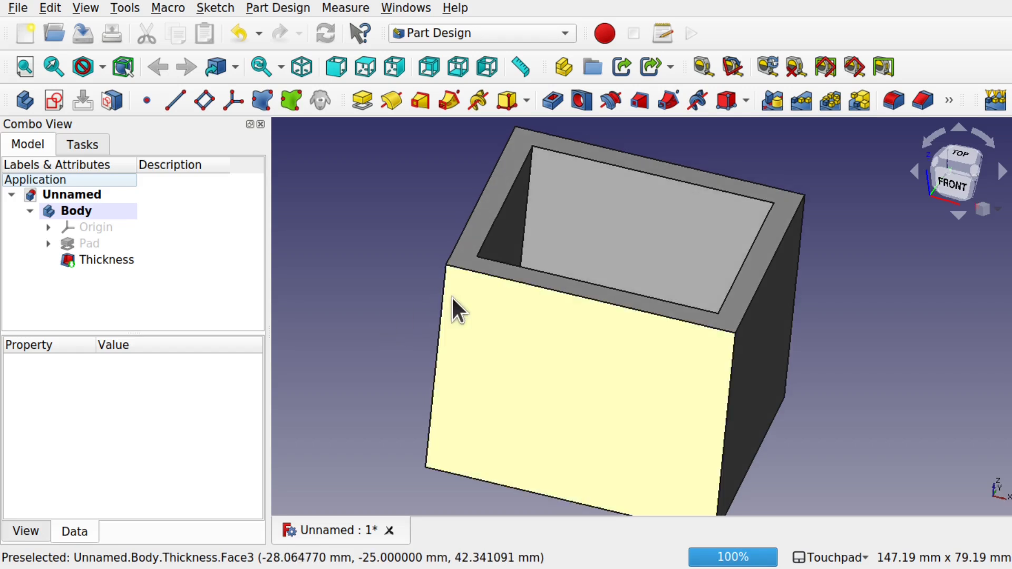
left_click(477, 32)
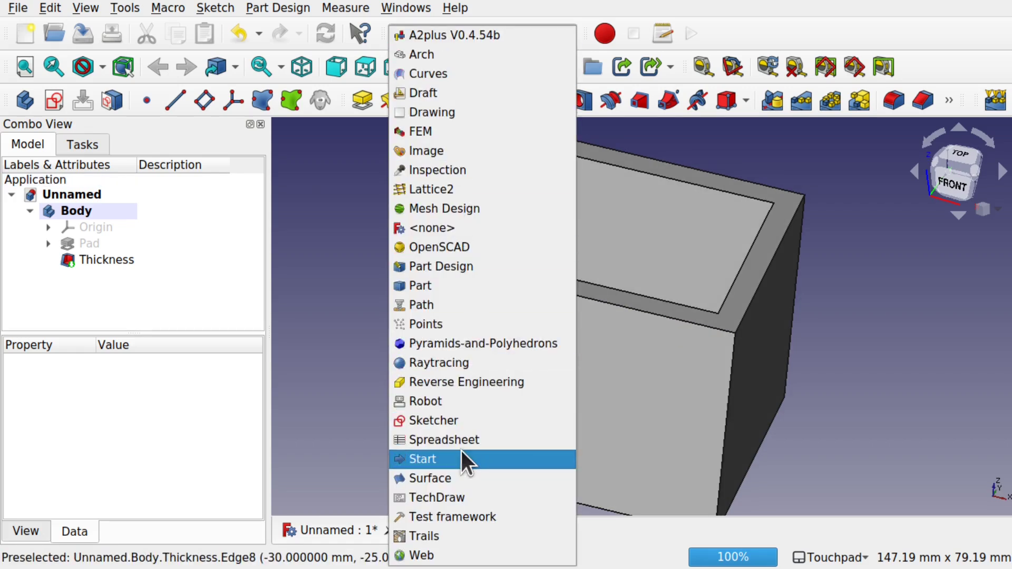
left_click(478, 440)
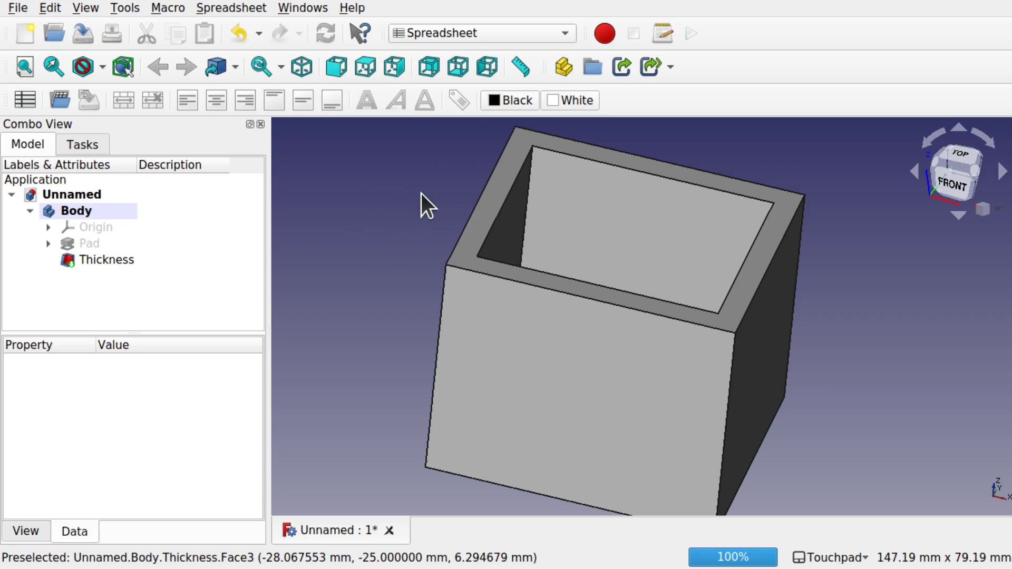
left_click(22, 100)
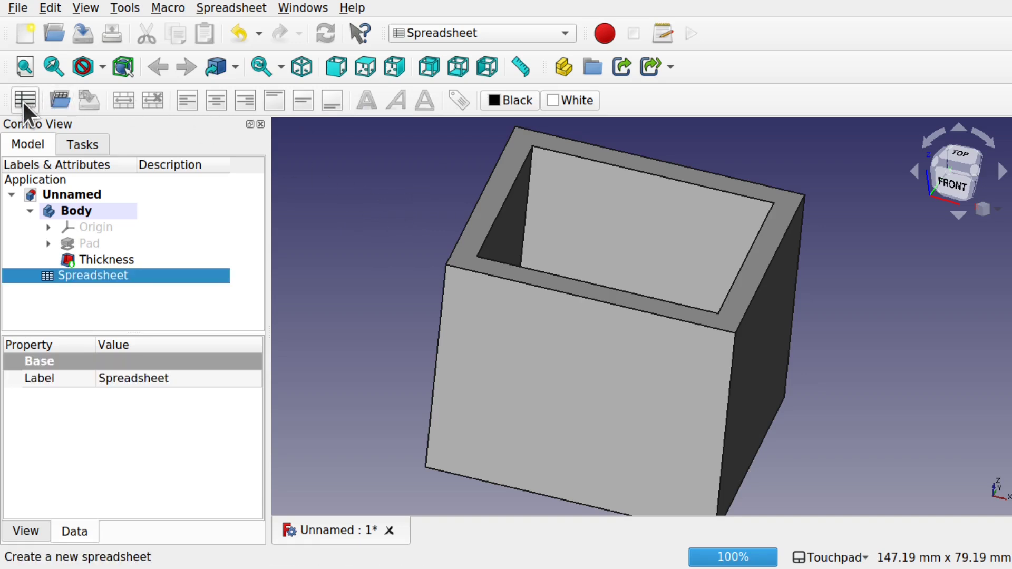
double_click(113, 276)
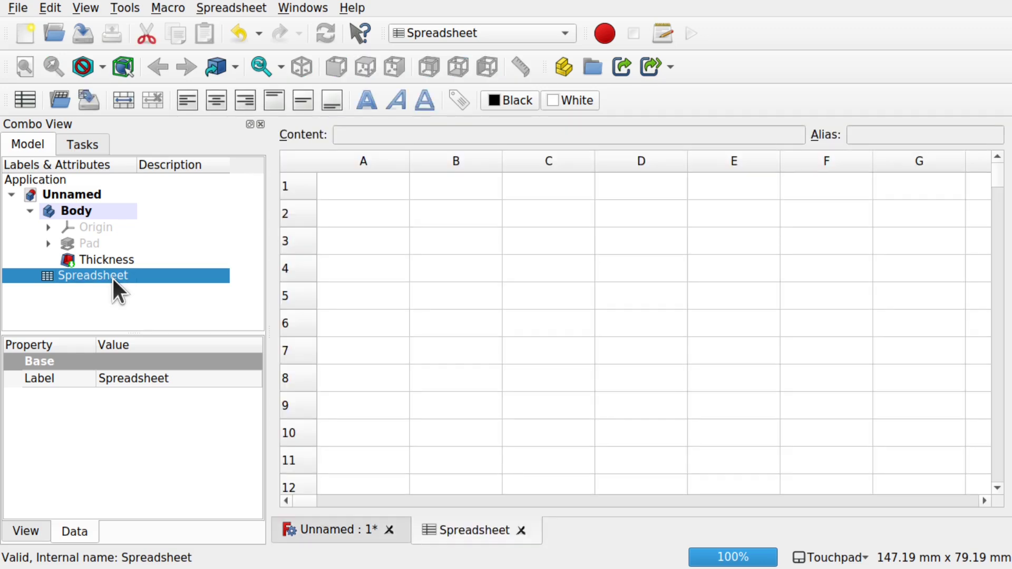
Step: Enter the labels Length, Width and Height in cells A1 to A3 of the spreadsheet
left_click(375, 184)
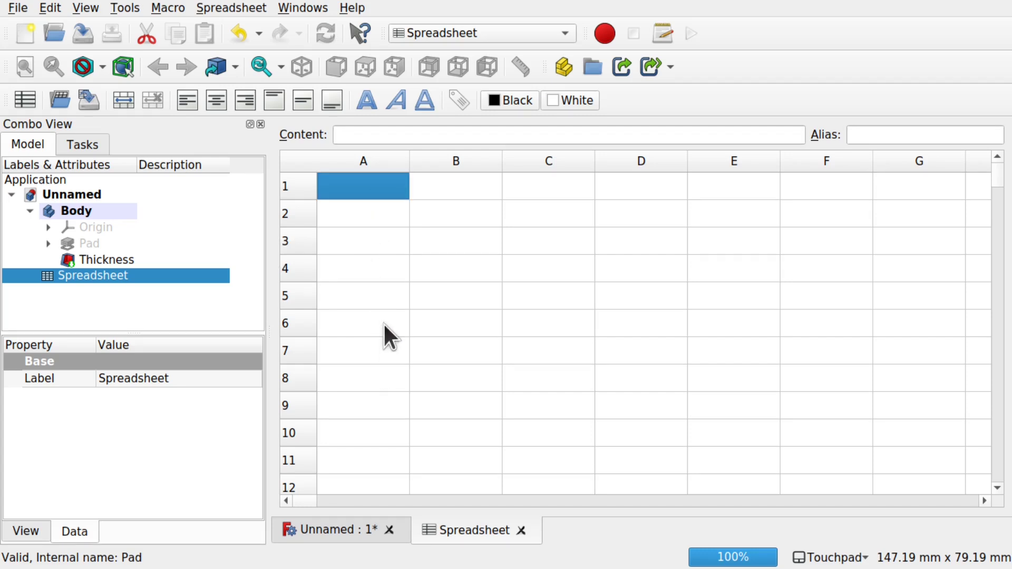
double_click(371, 187)
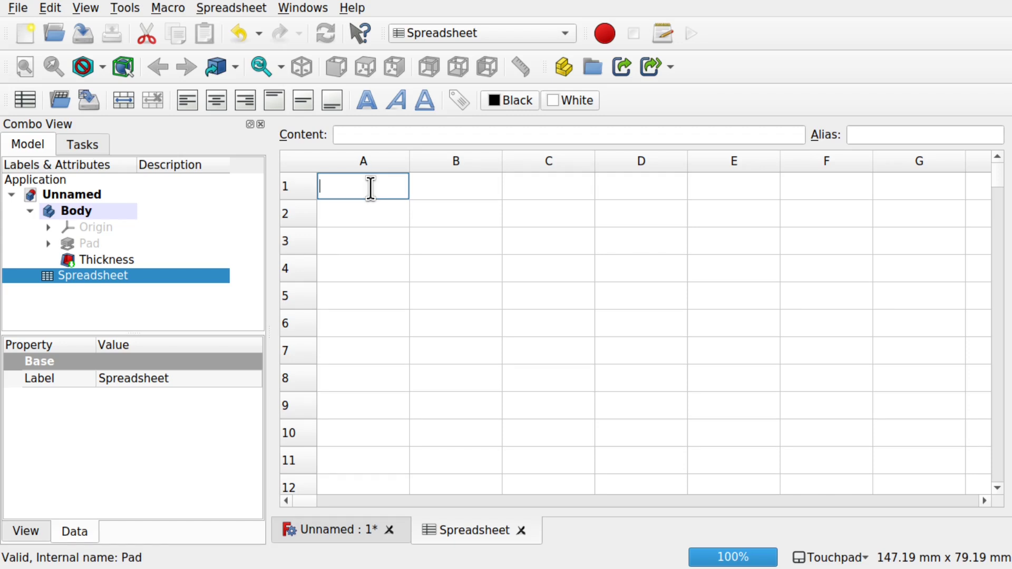
type("Length")
left_click(353, 214)
type("Width")
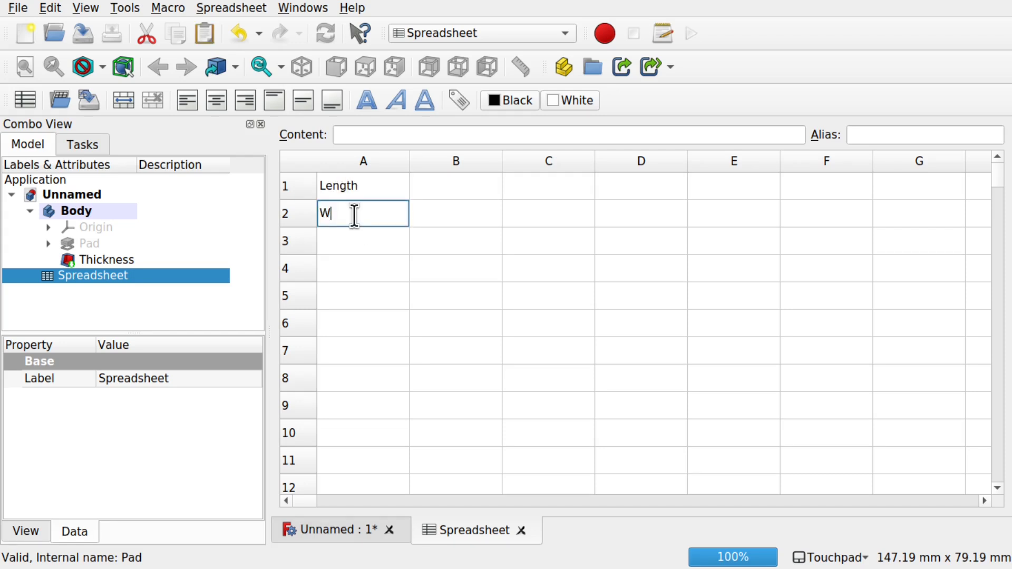
left_click(360, 247)
type("Height")
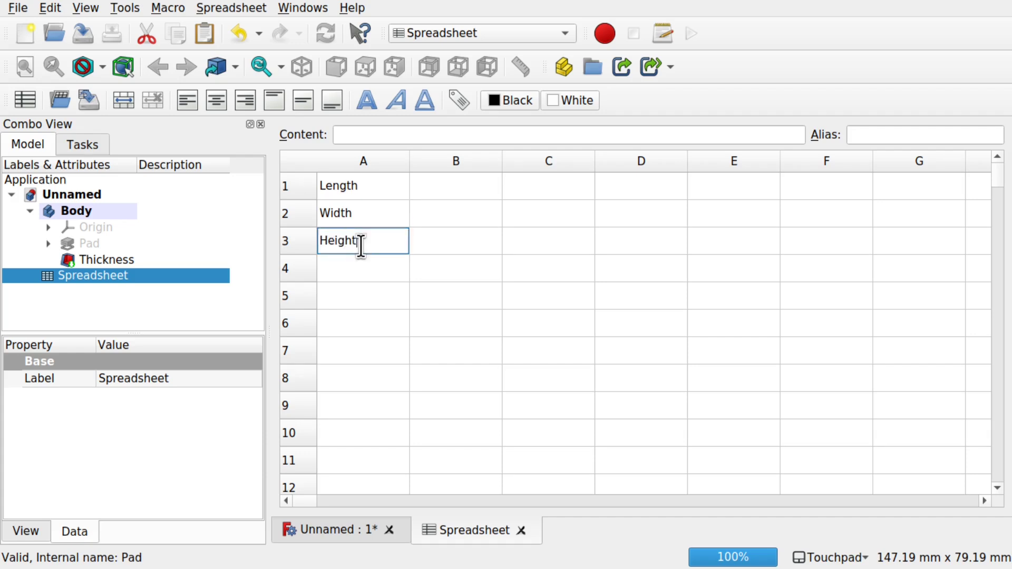
Step: Label cell A4 of the spreadsheet Thickness
left_click(363, 268)
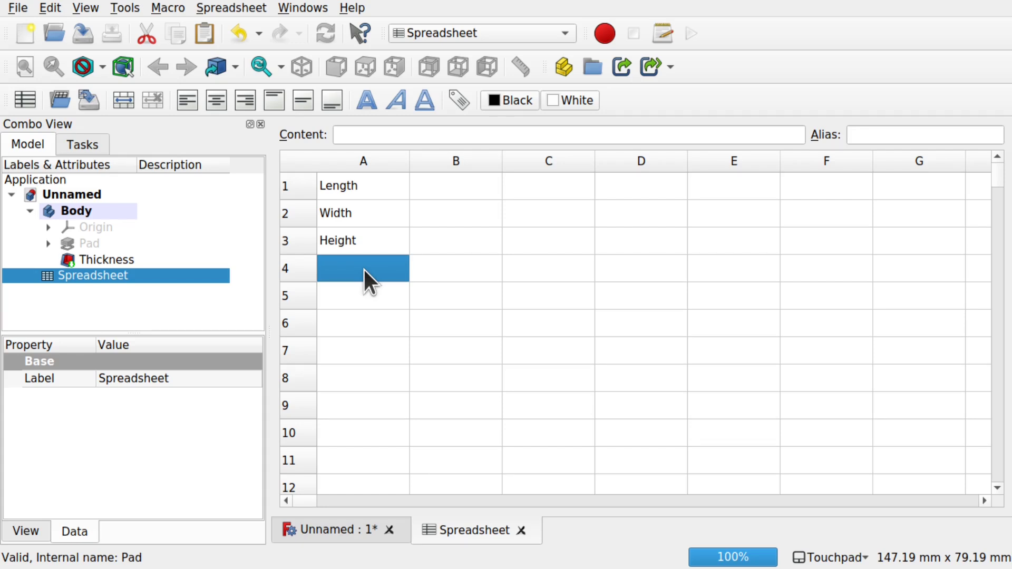
type("Wal")
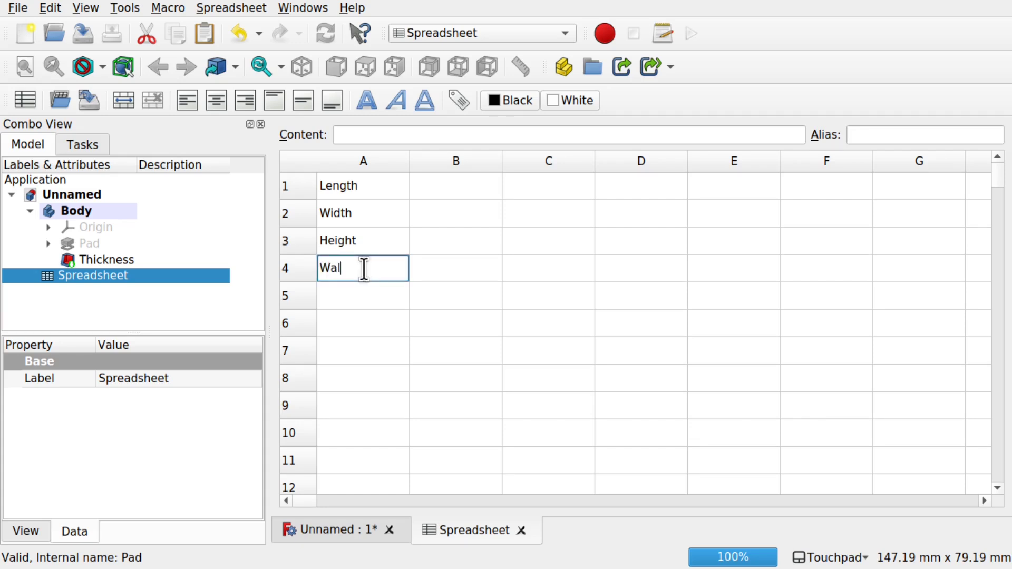
type("l")
key("BackSpace")
key("BackSpace")
key("BackSpace")
key("BackSpace")
type("Thickness")
left_click(431, 297)
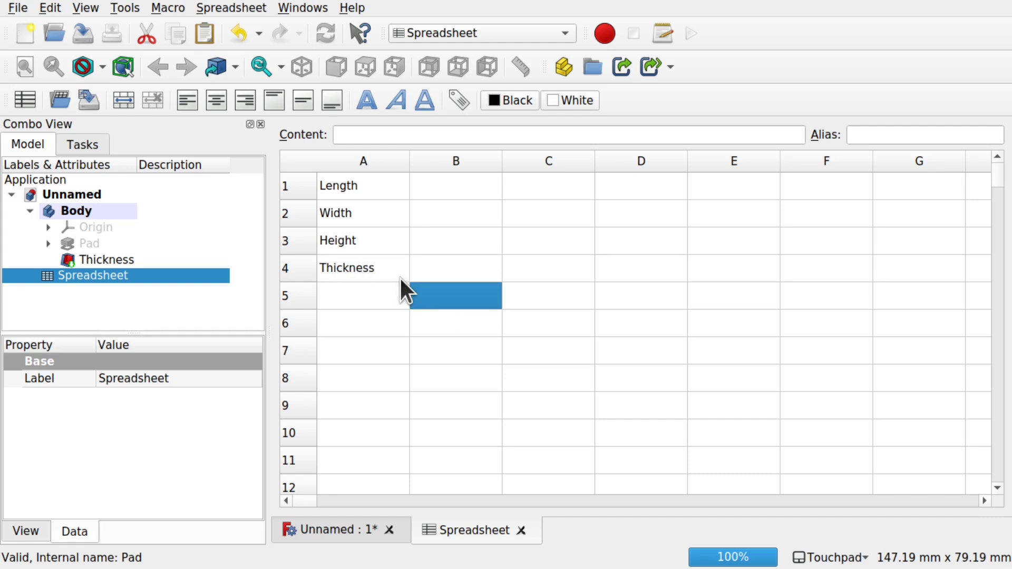
Step: Enter the values 50, 40, 60 and 3 in cells B1 to B4 beside Length, Width, Height and Thickness
left_click(360, 186)
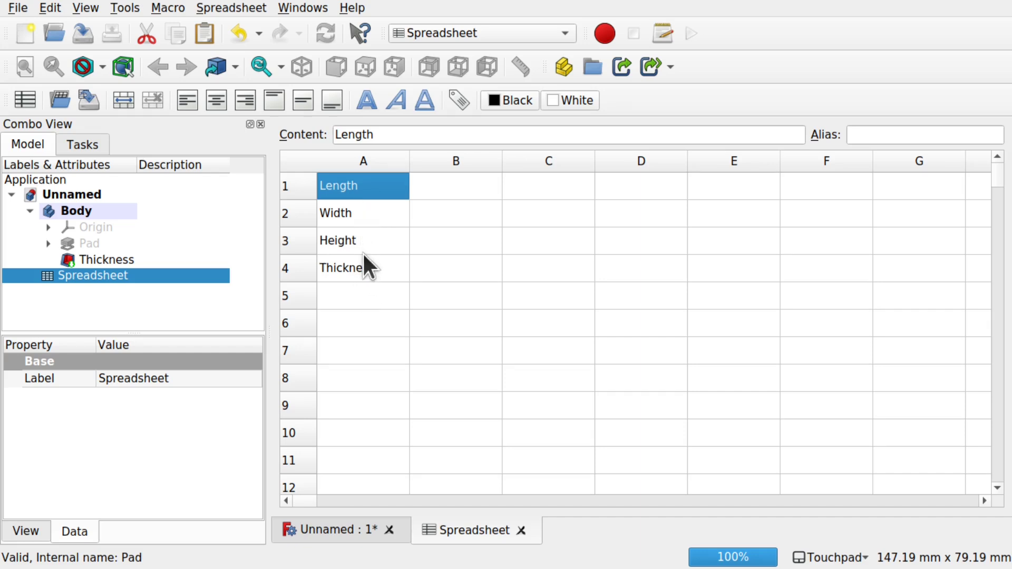
left_click(463, 190)
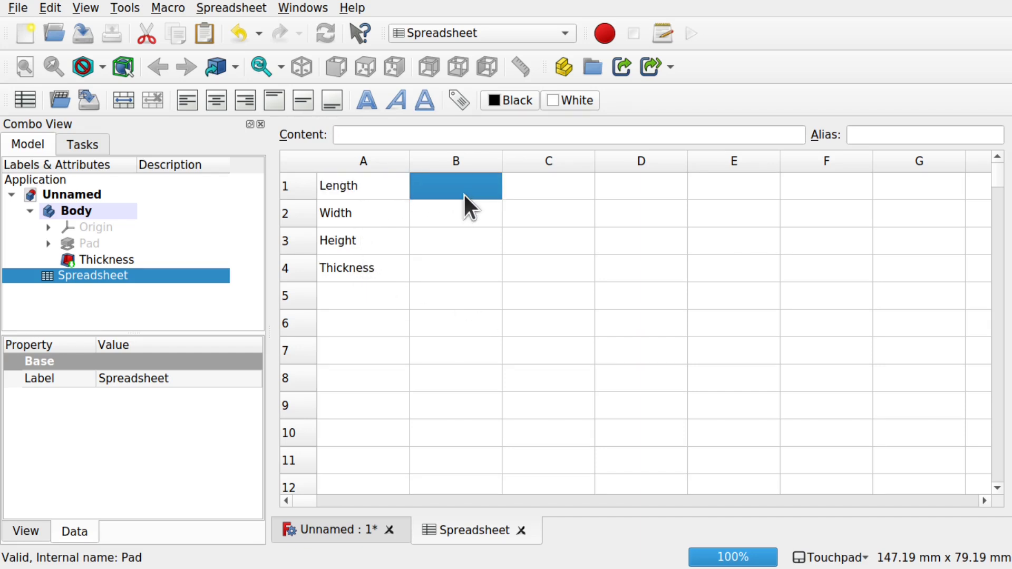
left_click(464, 193)
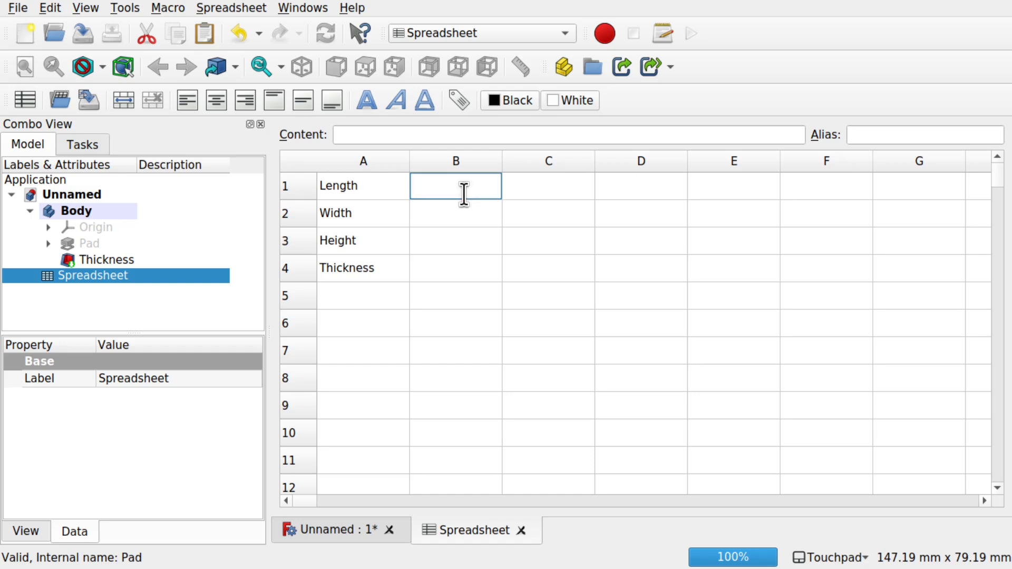
type("50")
key("Return")
type("40")
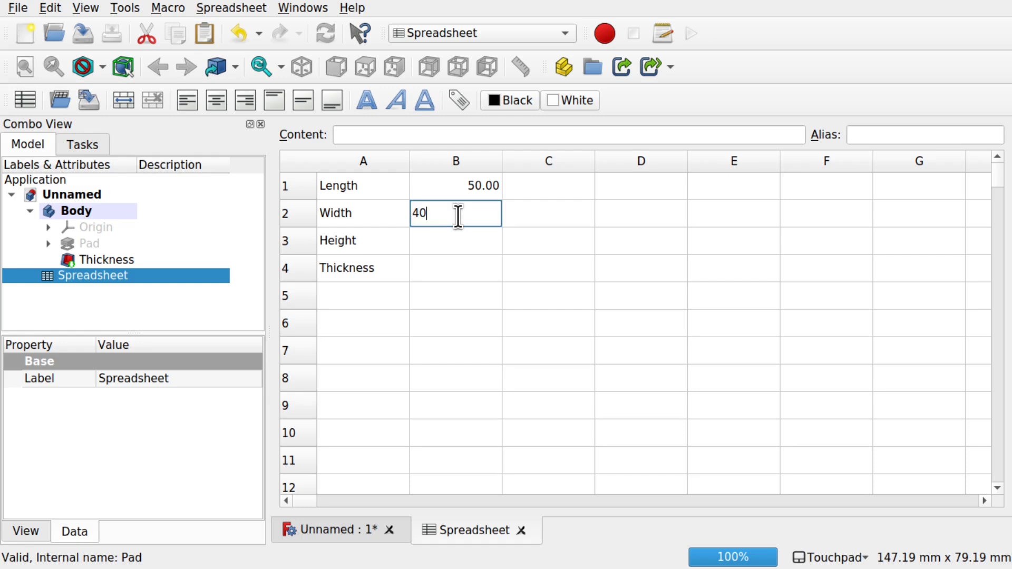
key("Return")
type("60")
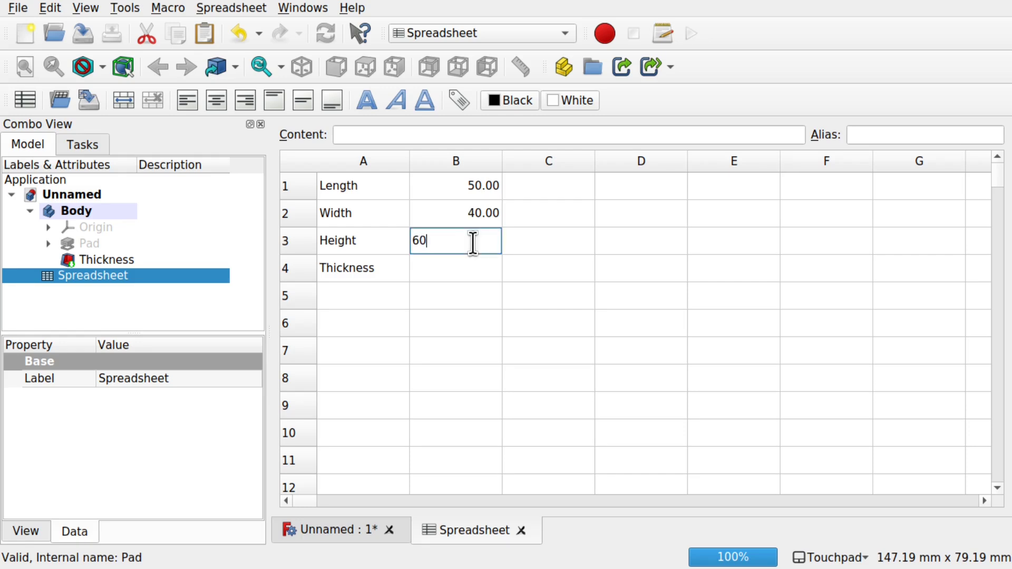
key("Return")
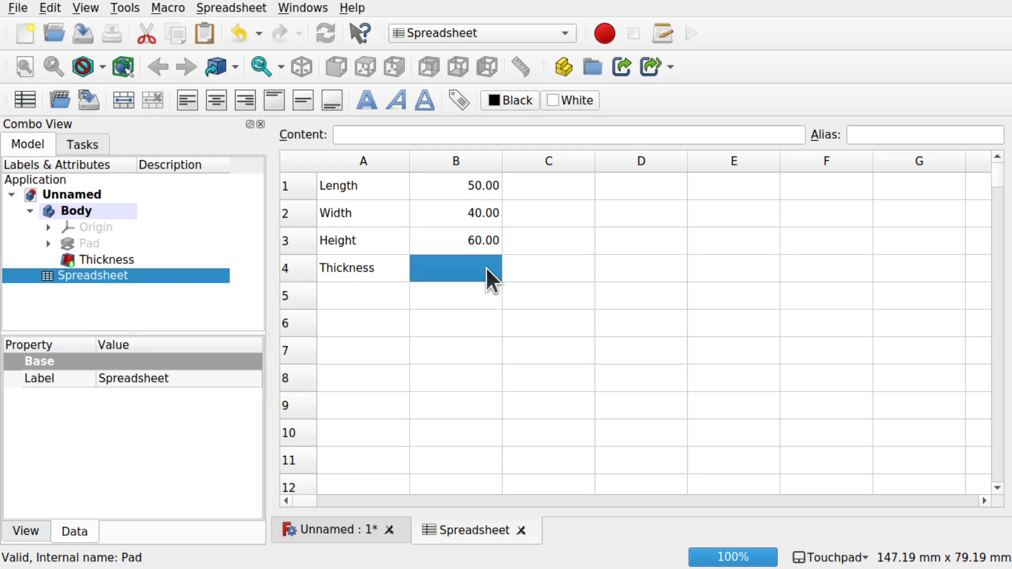
double_click(485, 266)
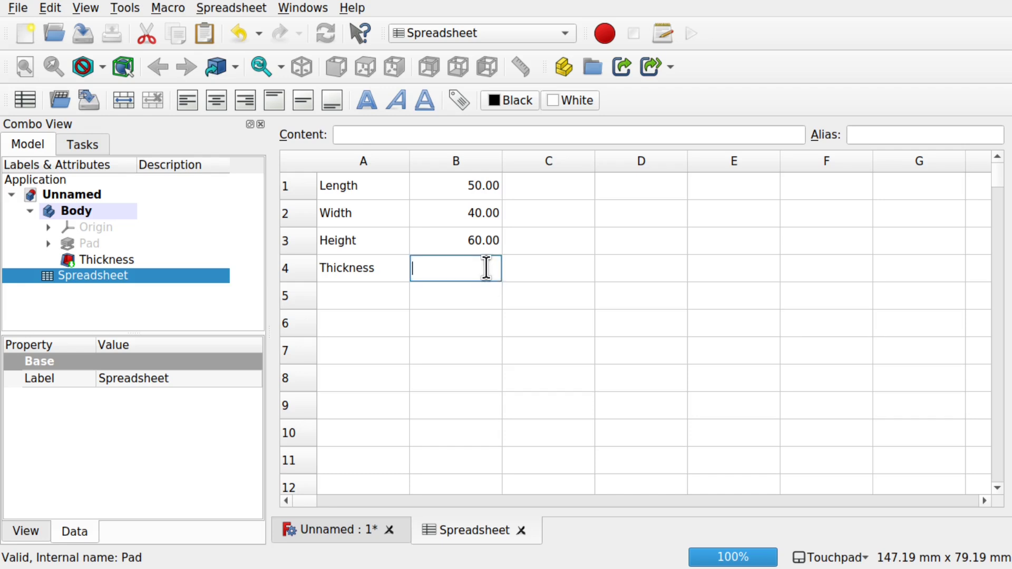
type("3")
left_click(473, 306)
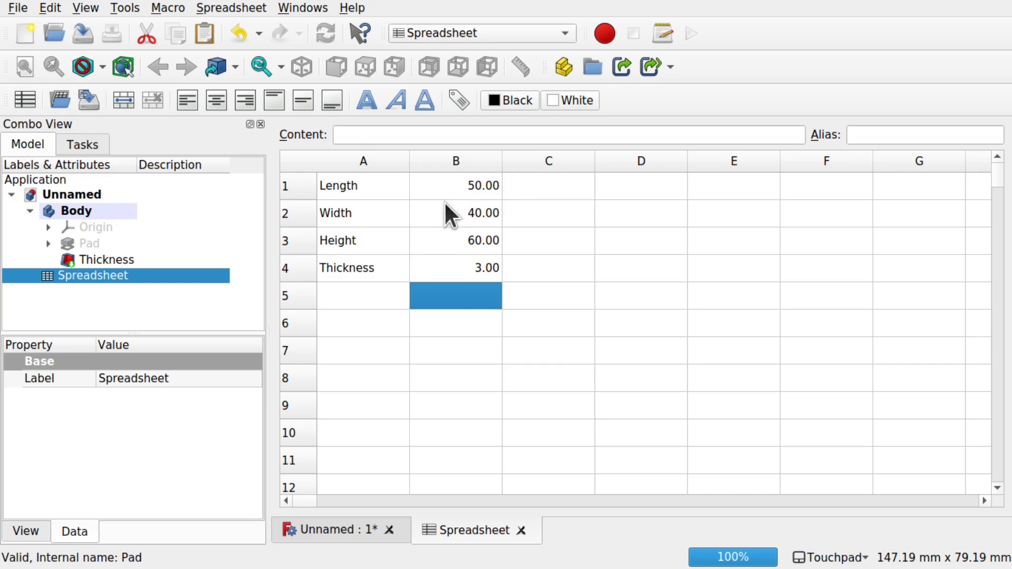
left_click(550, 286)
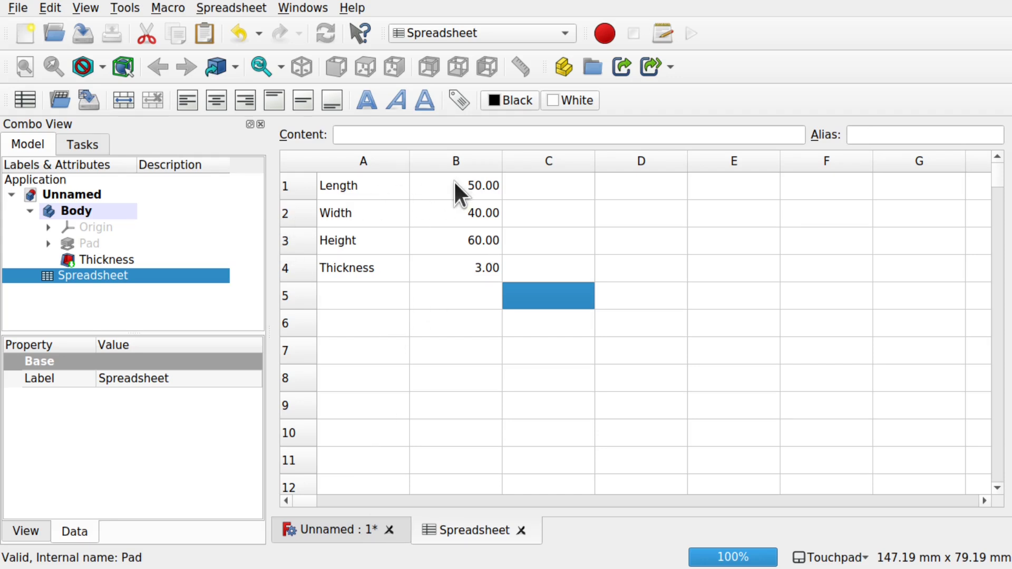
Step: Assign the alias Length to the length value in cell B1 and recheck that cell's alias
left_click(440, 190)
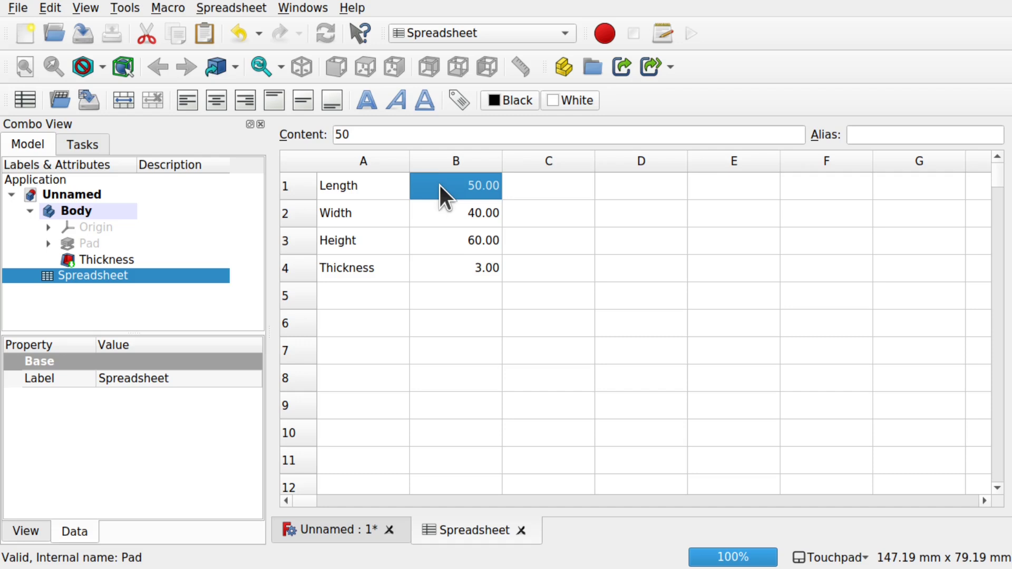
left_click(891, 135)
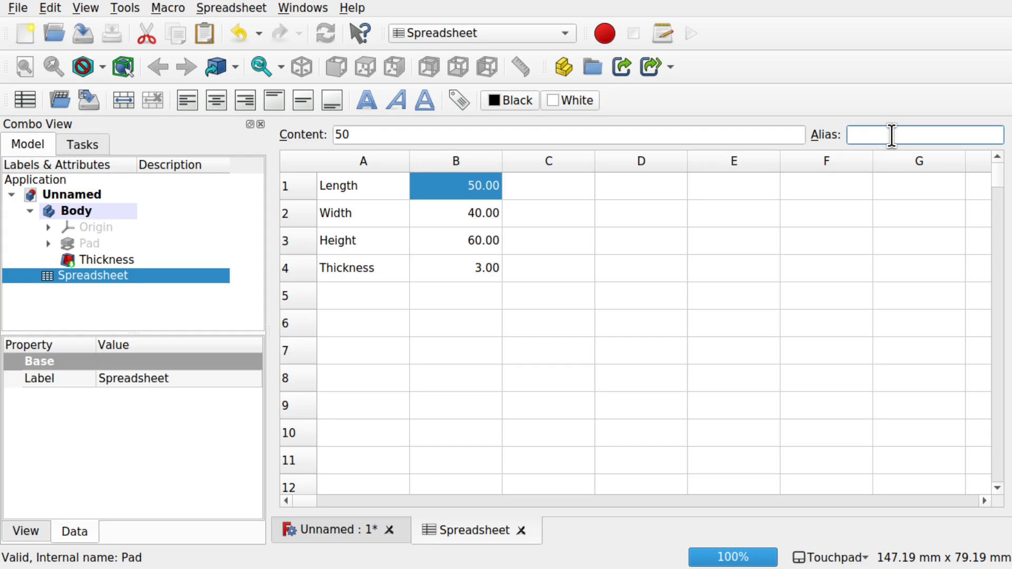
type("Length")
key("Return")
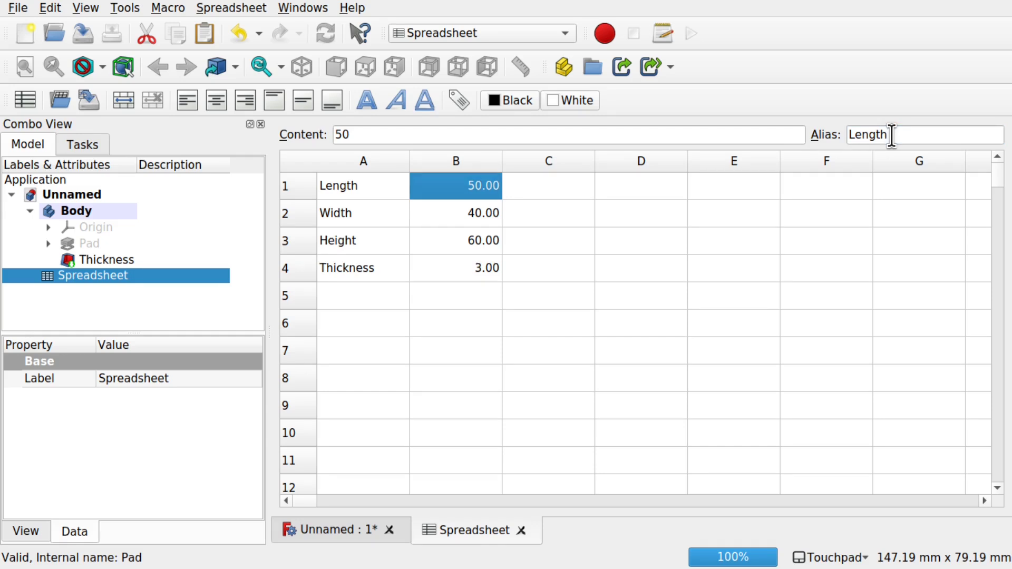
left_click(472, 214)
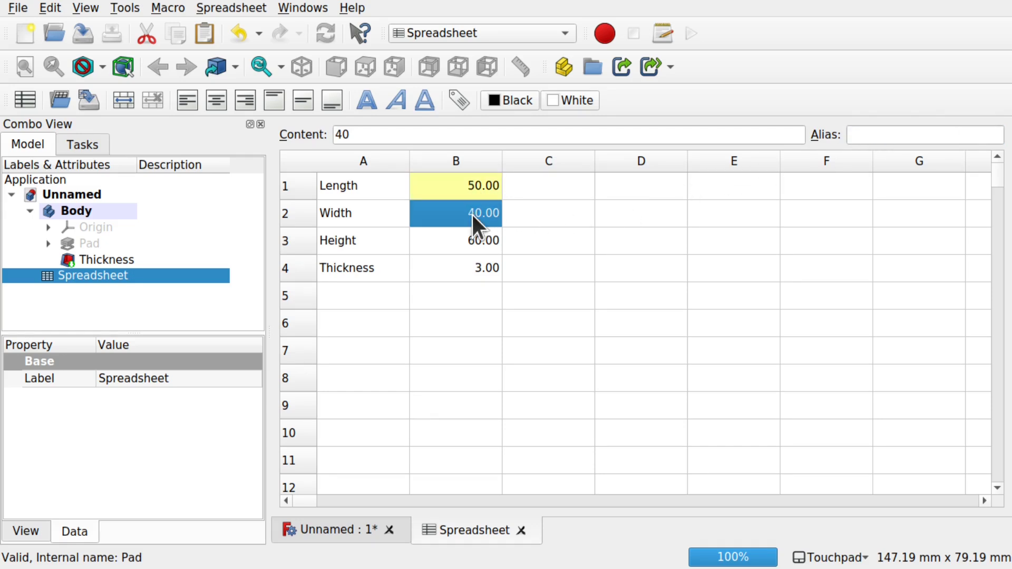
left_click(440, 185)
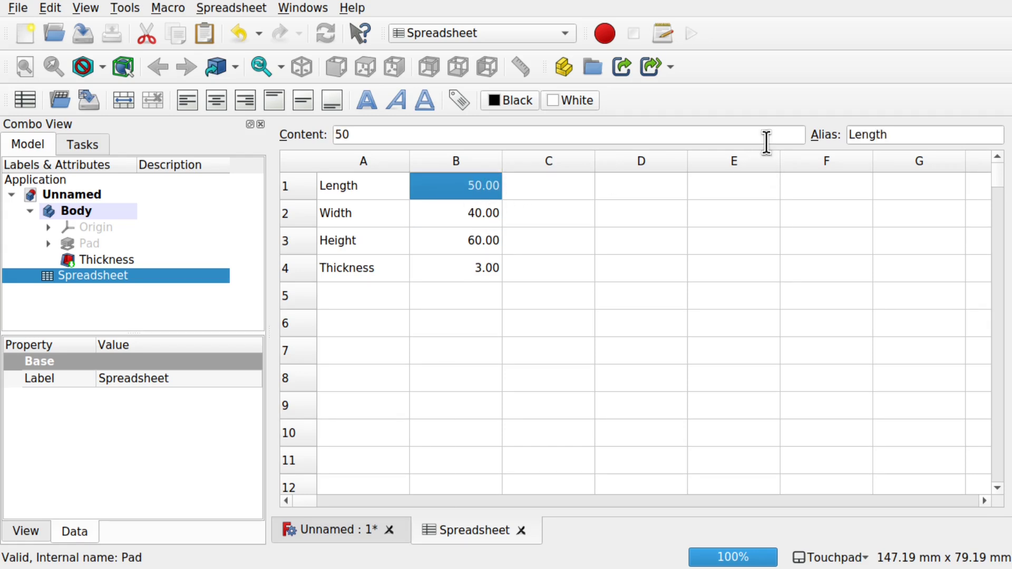
Step: Assign the alias Width to the width value in cell B2 of the spreadsheet
left_click(460, 213)
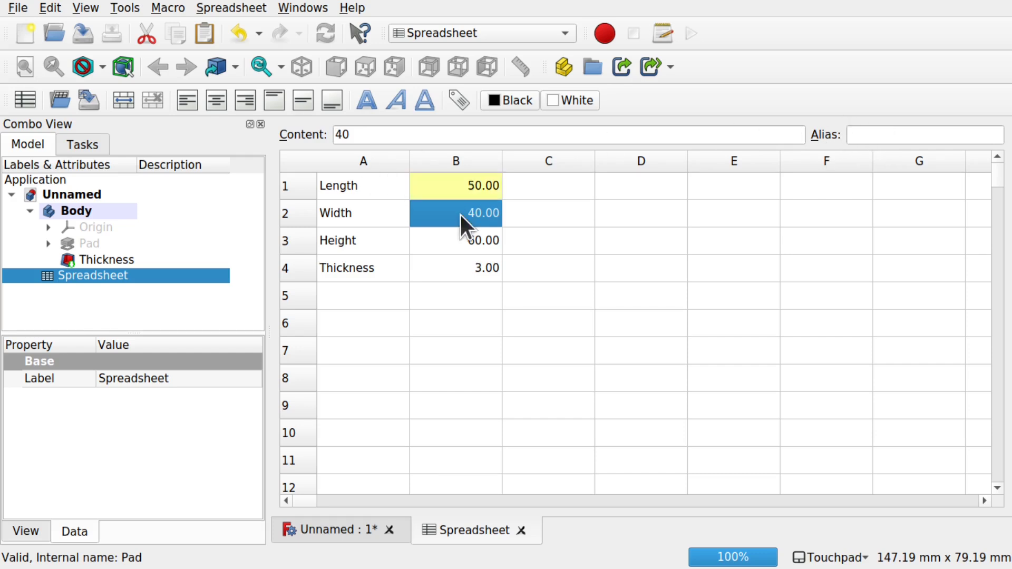
left_click(870, 141)
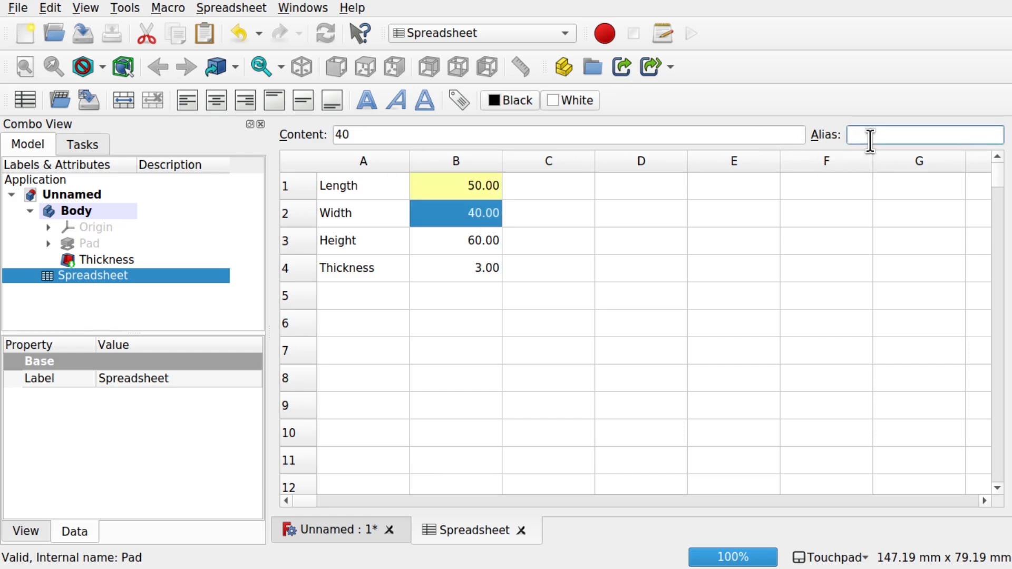
type("Width")
key("Return")
key("Down")
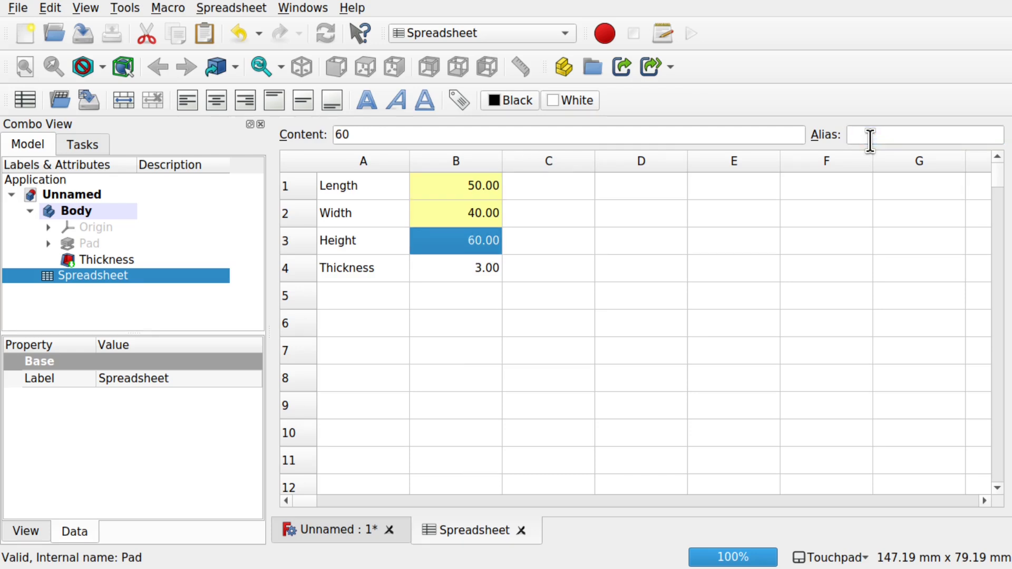
Step: Assign the alias Height to the height value in cell B3 and recheck that cell's alias
left_click(870, 140)
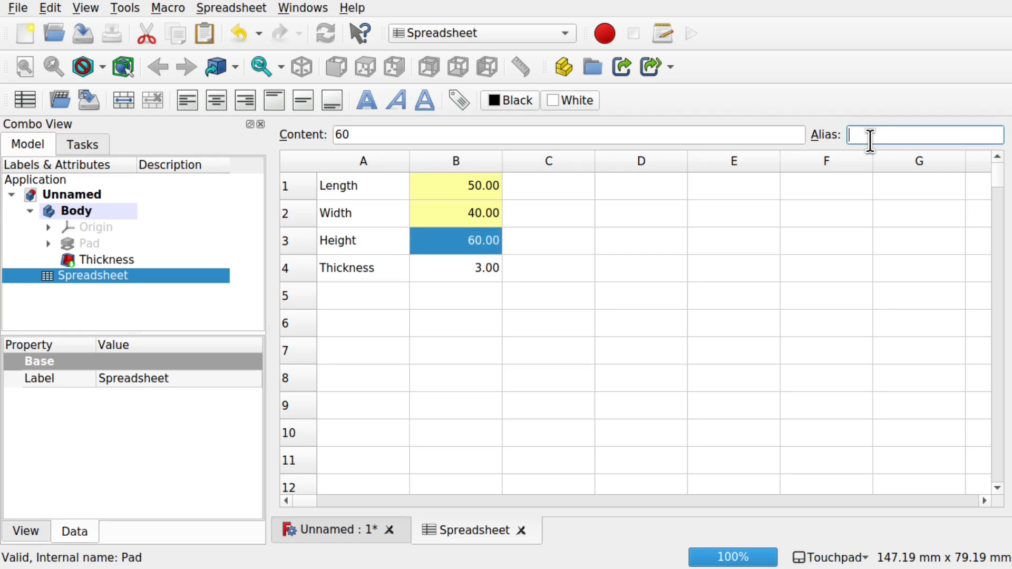
type("Height")
key("Return")
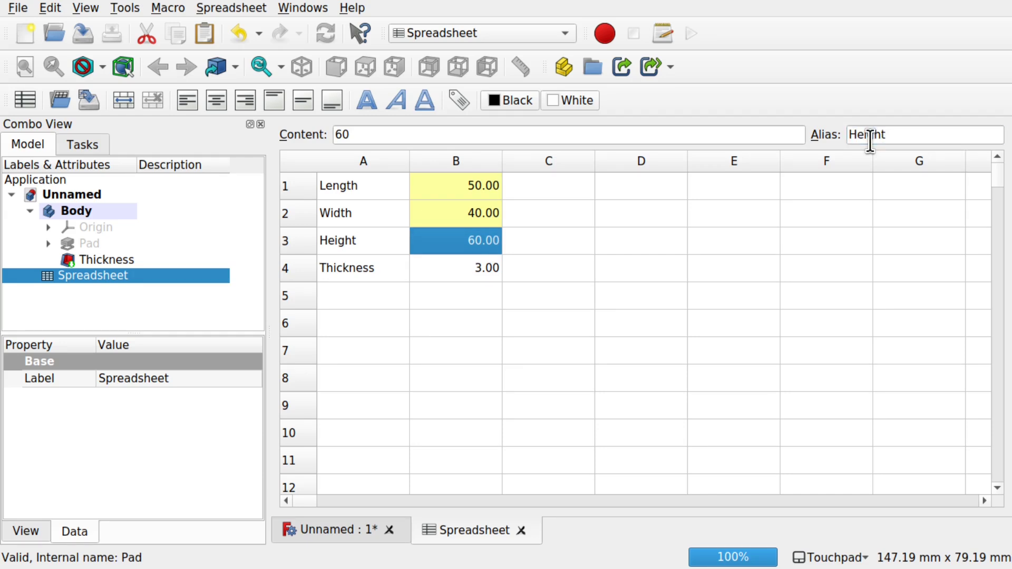
key("Down")
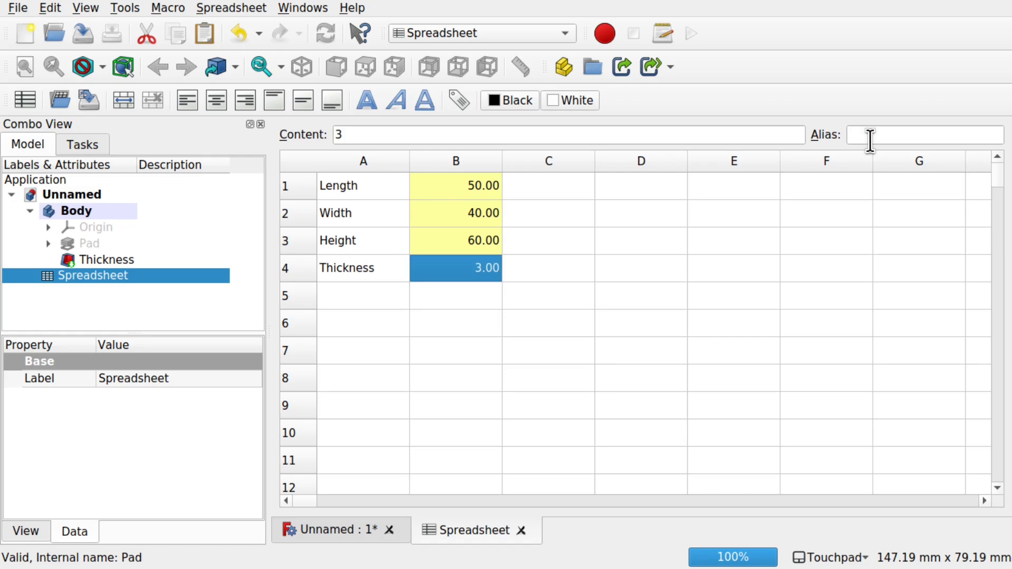
key("Up")
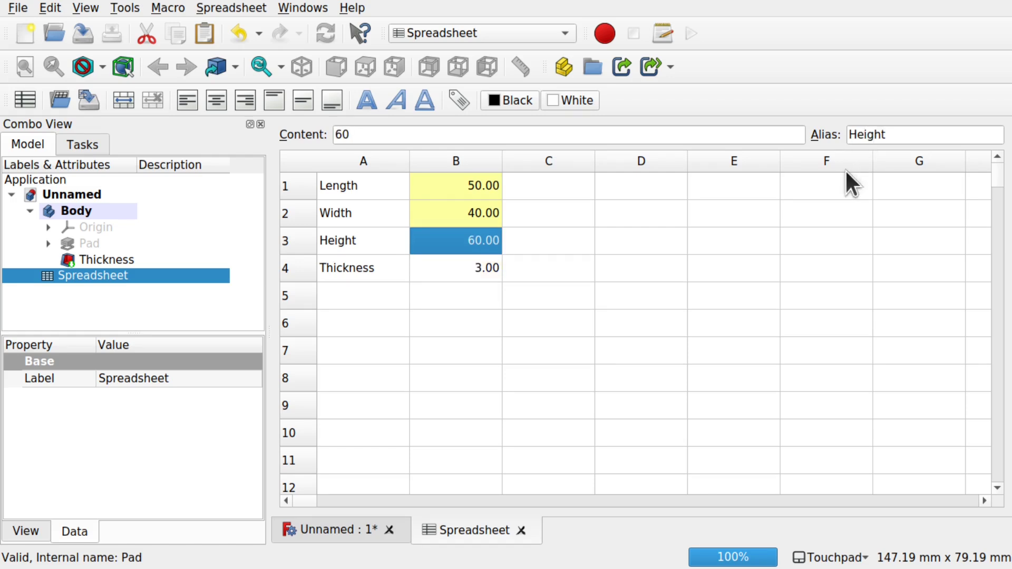
key("Down")
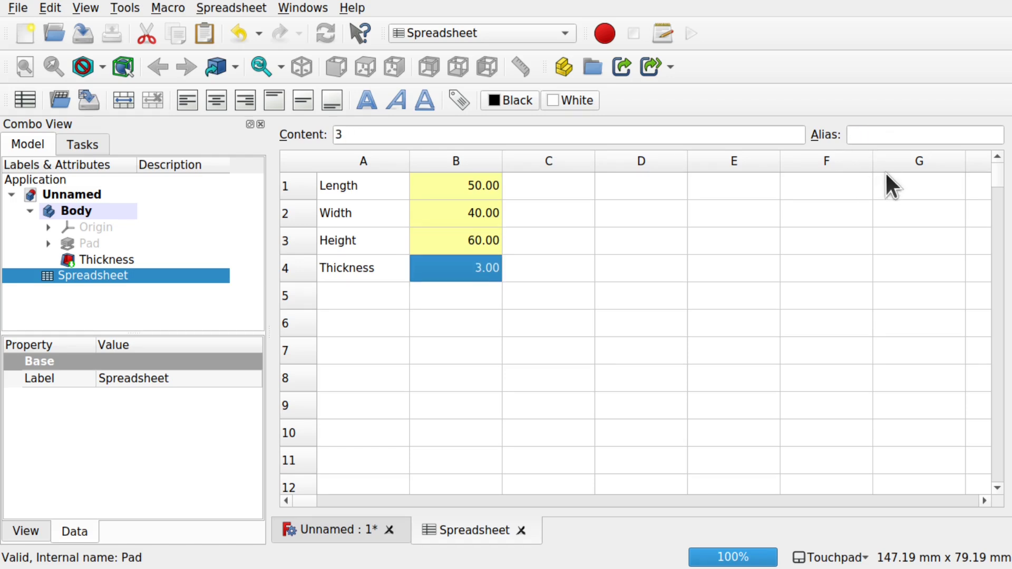
Step: Assign the alias Thickness to the thickness value in cell B4 of the spreadsheet
left_click(884, 134)
type("Th")
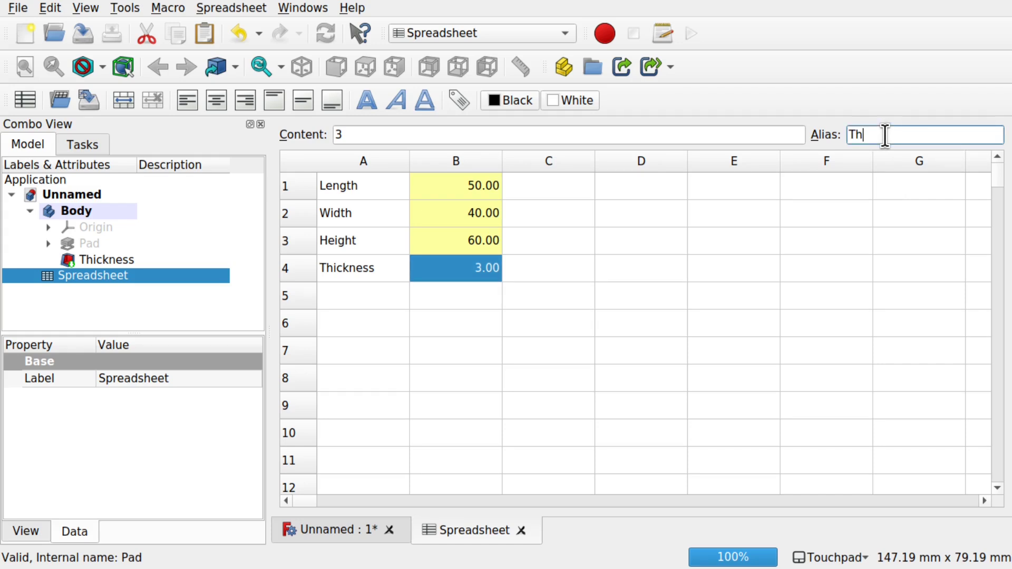
type("ickness")
key("Return")
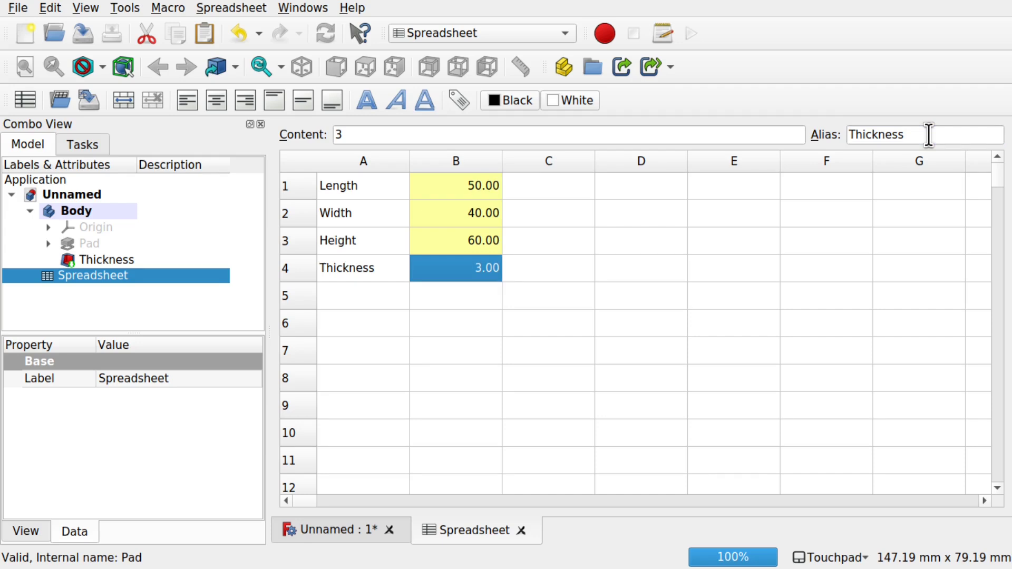
Step: Review the aliases of cells B1 to B4 one by one
key("Down")
key("Up")
key("Up")
key("Up")
key("Up")
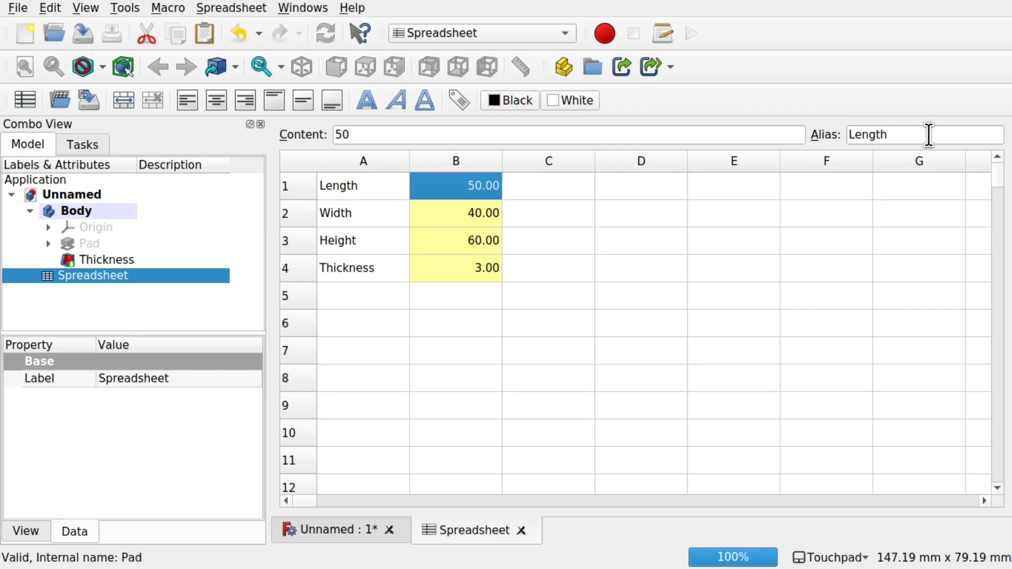
key("Down")
key("Down")
key("Down")
key("Down")
key("Up")
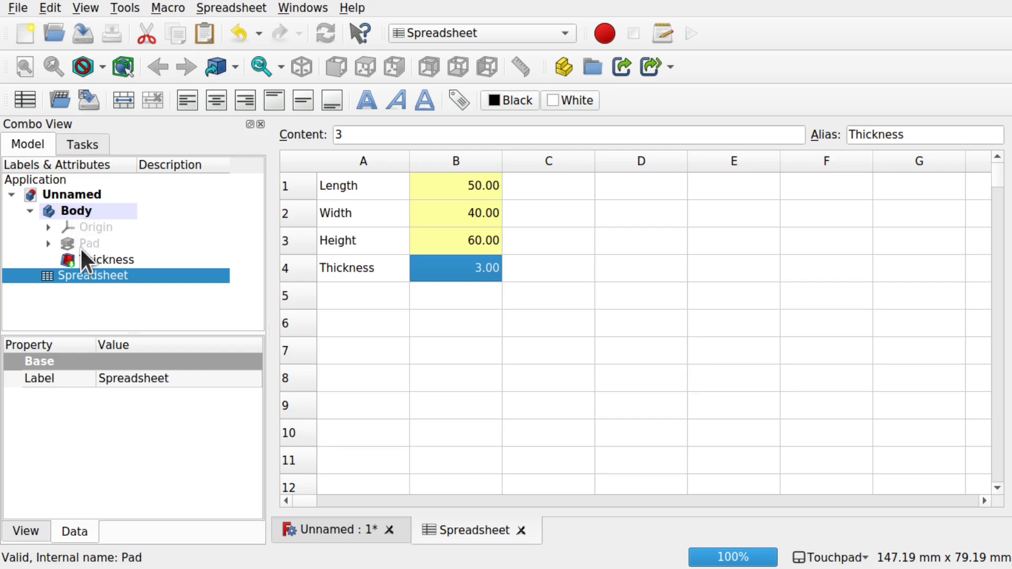
Step: Open the pad's sketch for editing, reposition its vertical dimension label and compare the sketch with the spreadsheet
left_click(47, 239)
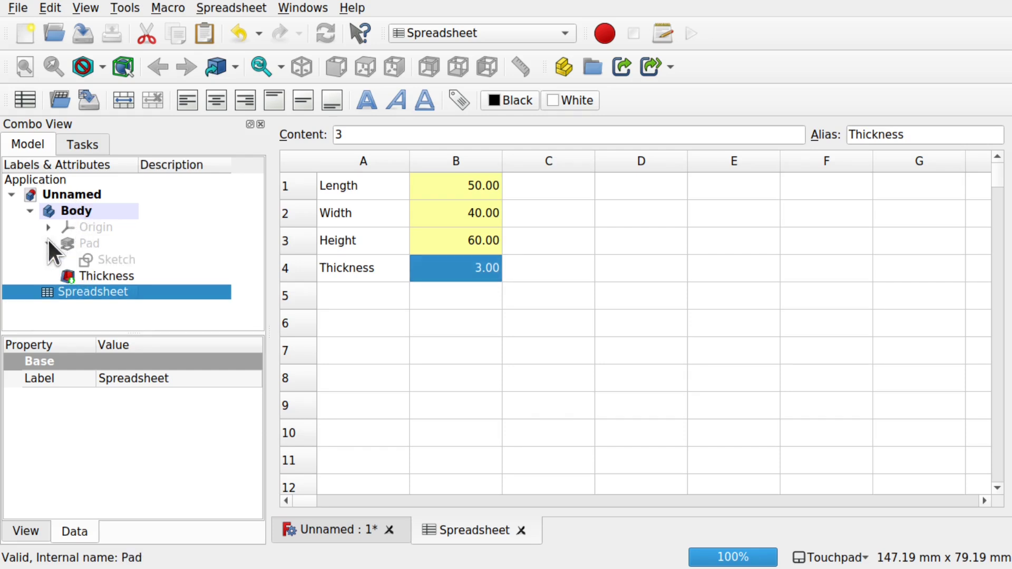
double_click(123, 260)
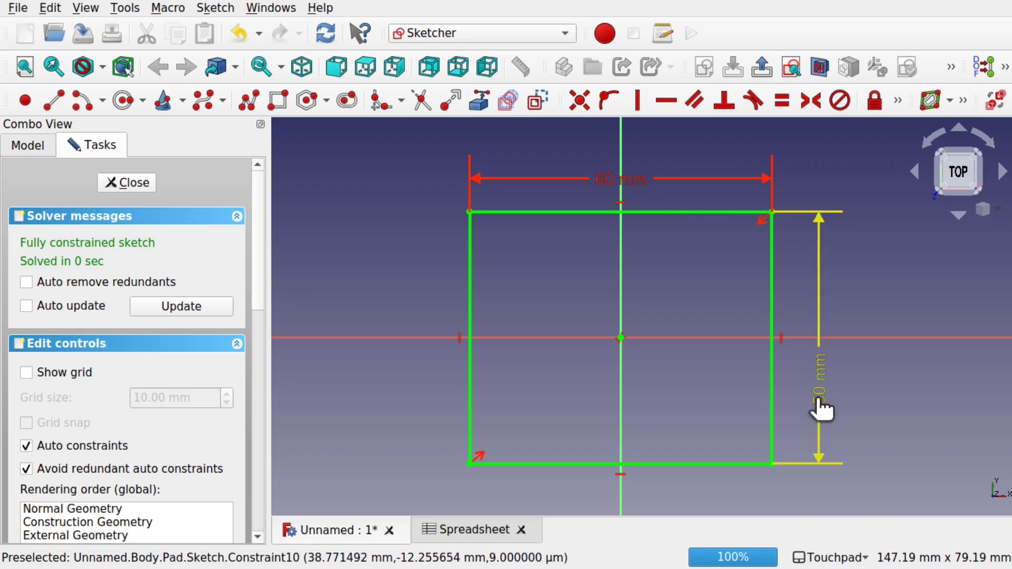
left_click_drag(817, 401, 823, 358)
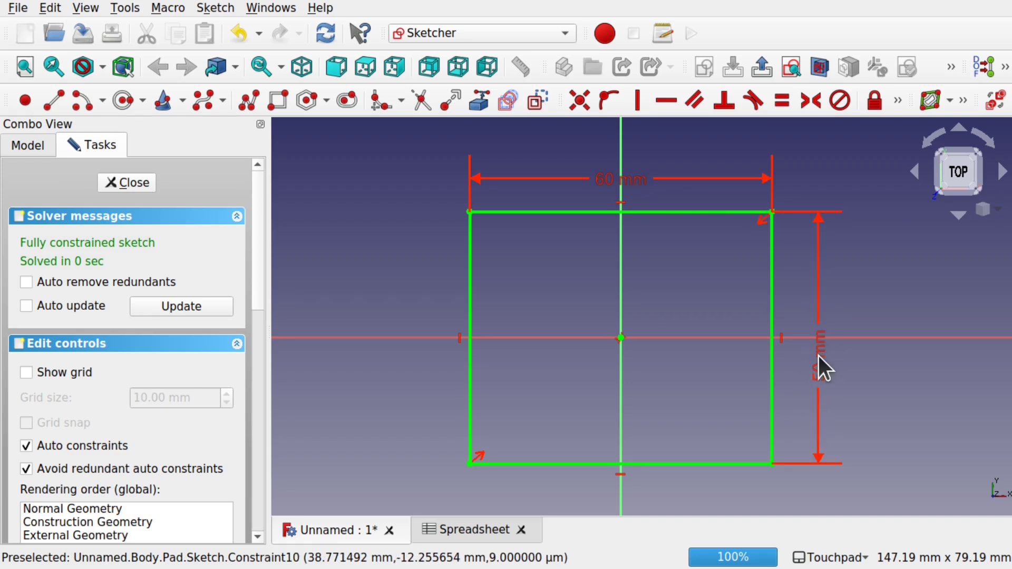
left_click(454, 528)
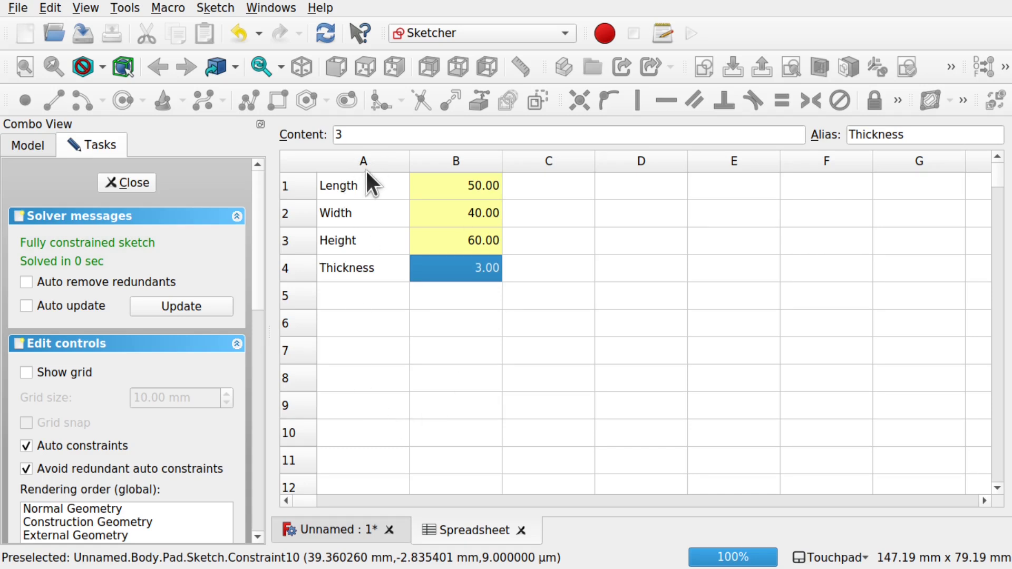
left_click(355, 528)
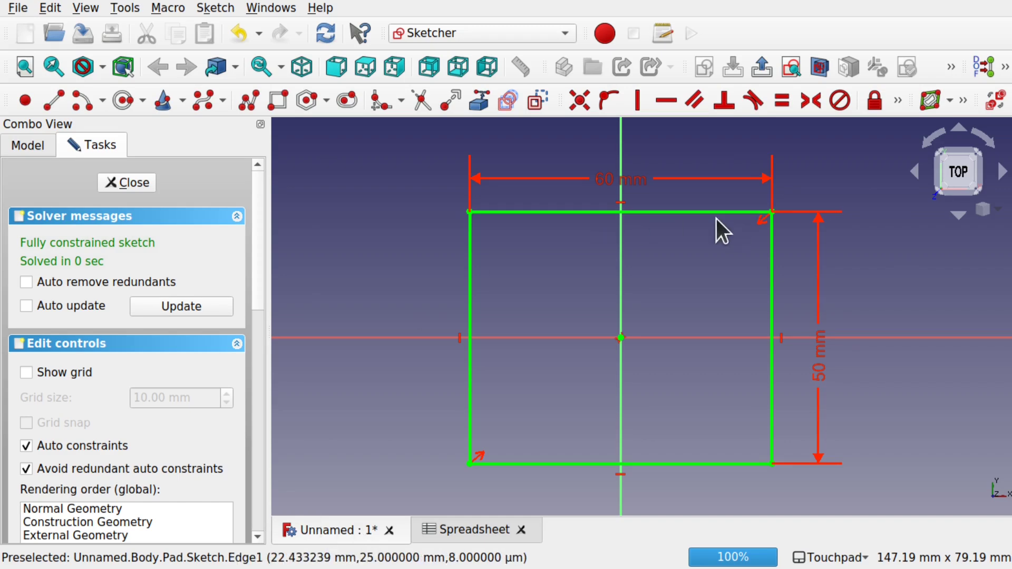
Step: Open the formula editor for the rectangle's horizontal dimension and begin the expression with the Spreadsheet reference
double_click(627, 182)
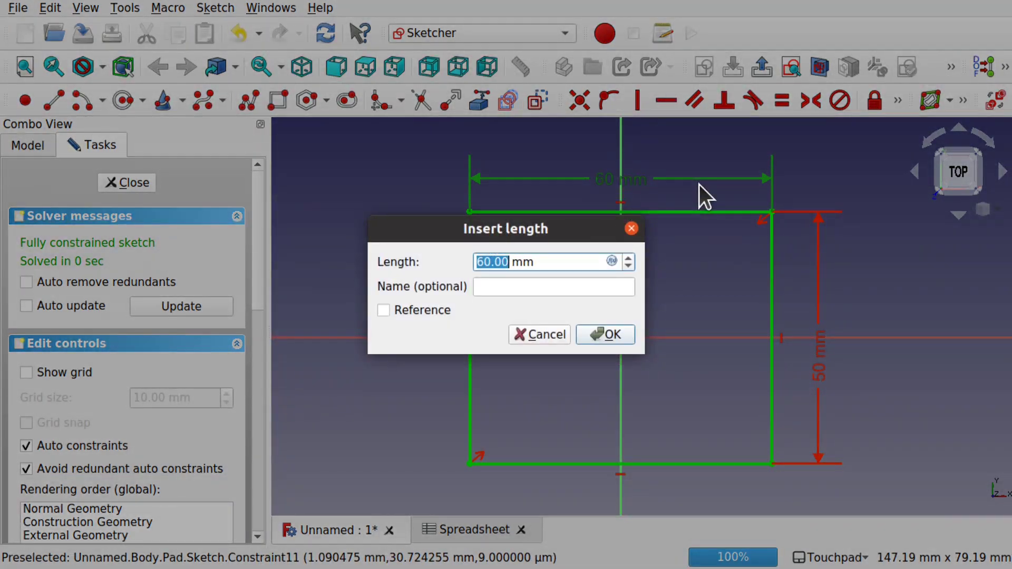
left_click(611, 261)
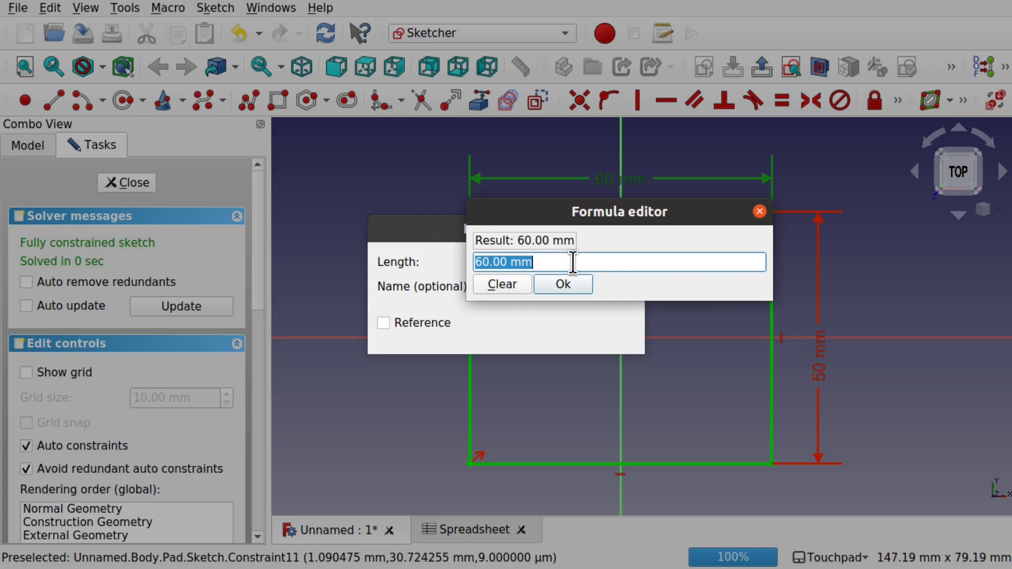
type("sp")
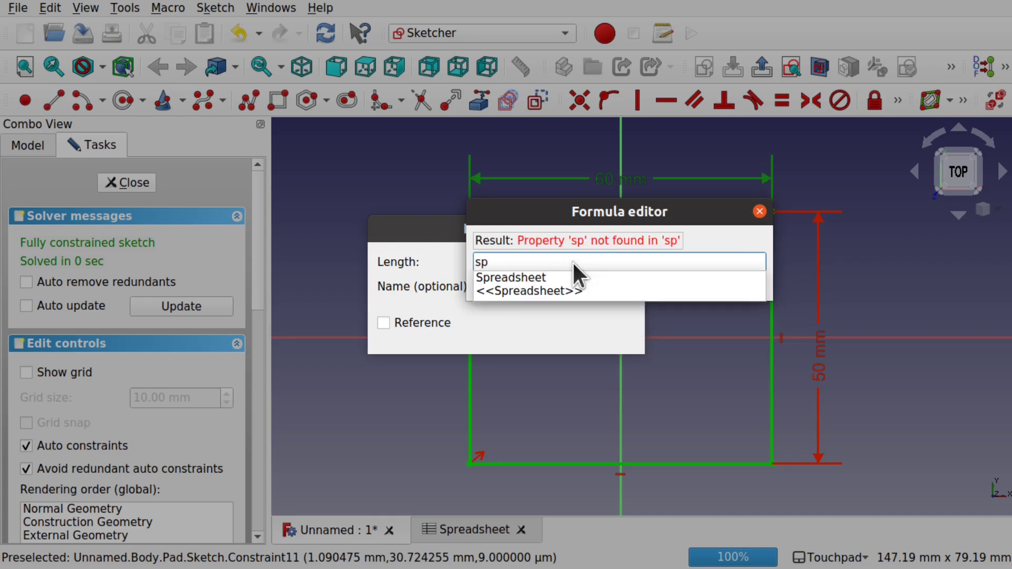
left_click(520, 279)
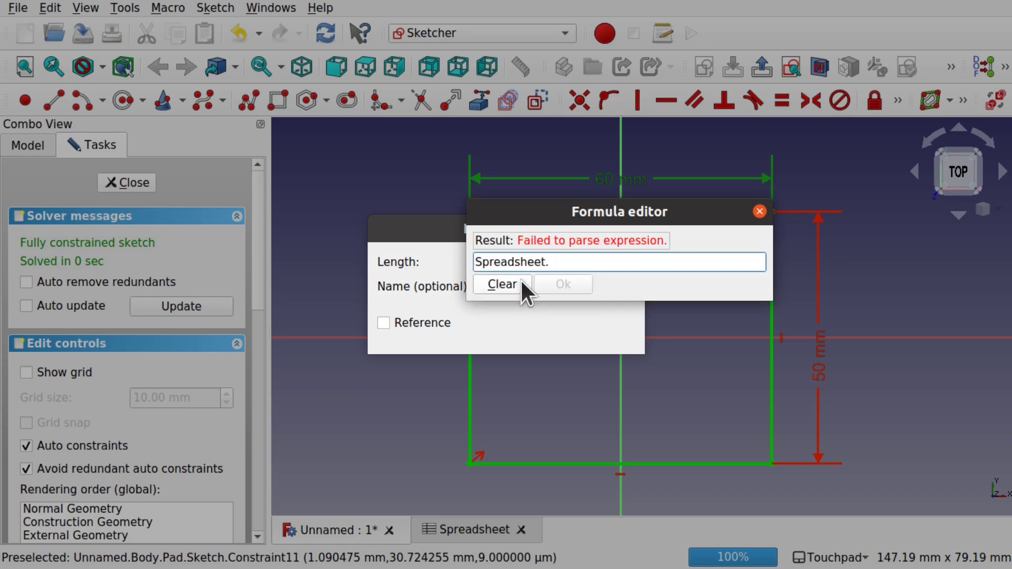
type("w")
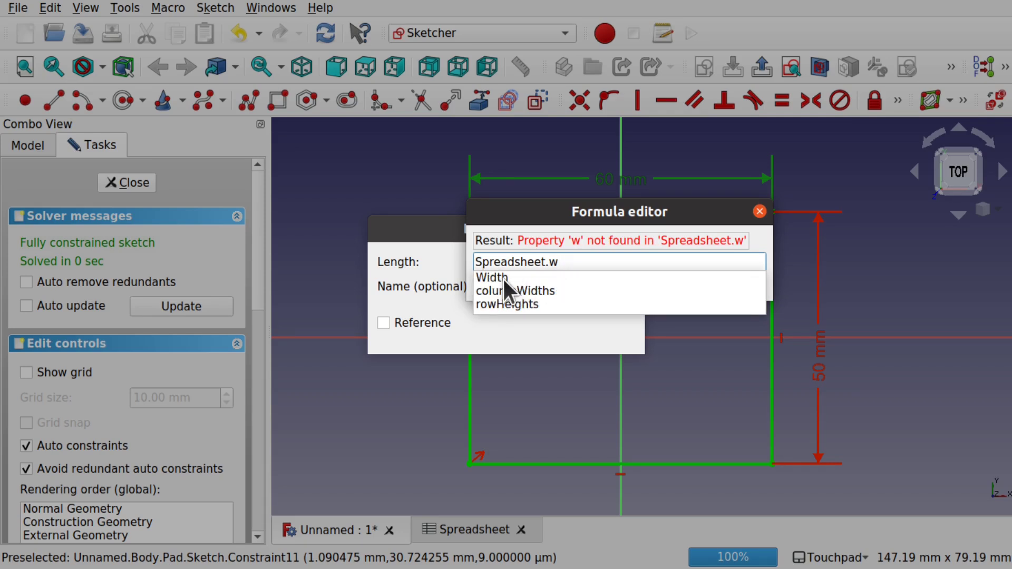
key("BackSpace")
type("l")
key("BackSpace")
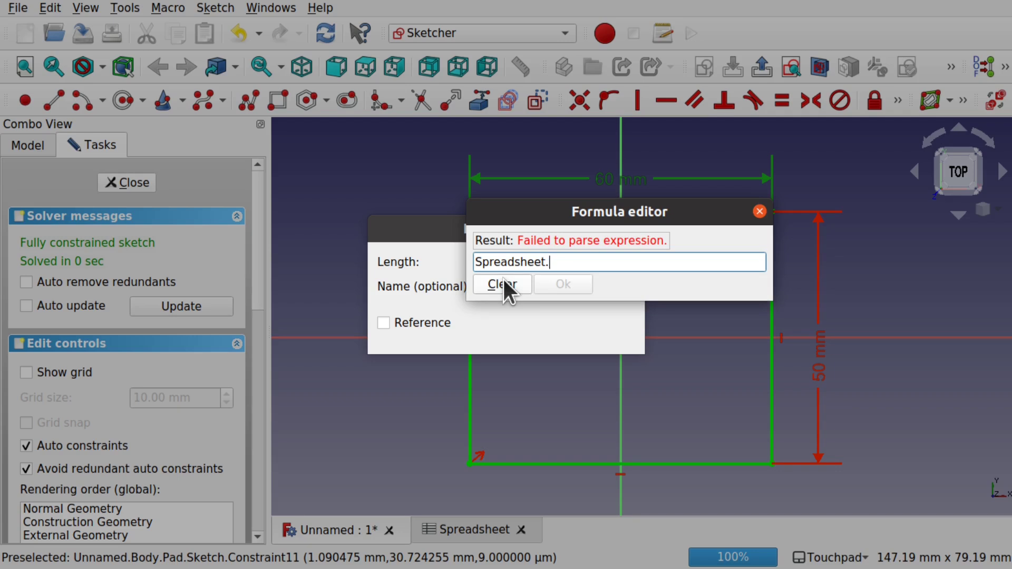
type("L")
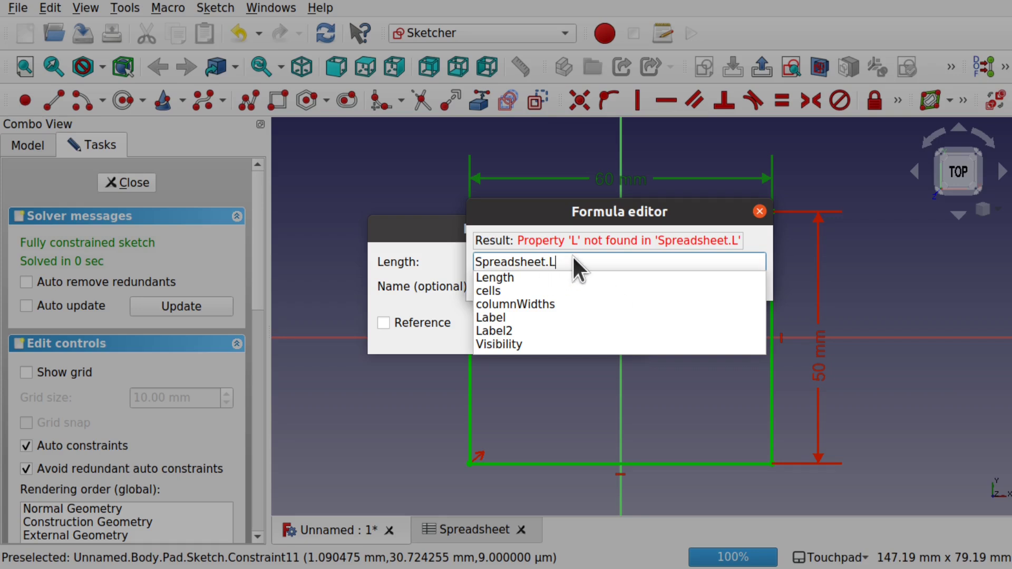
key("BackSpace")
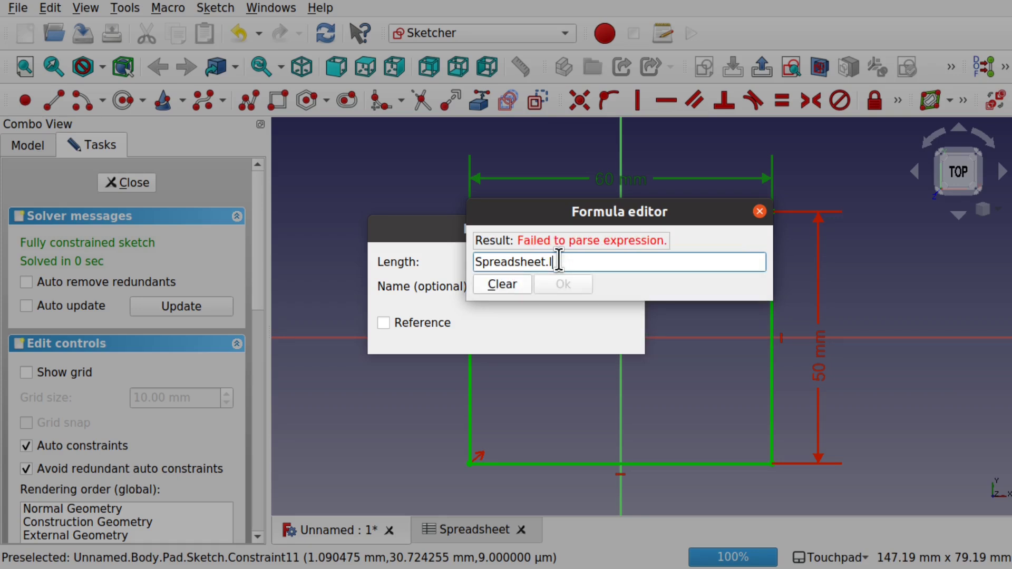
key("BackSpace")
type("L")
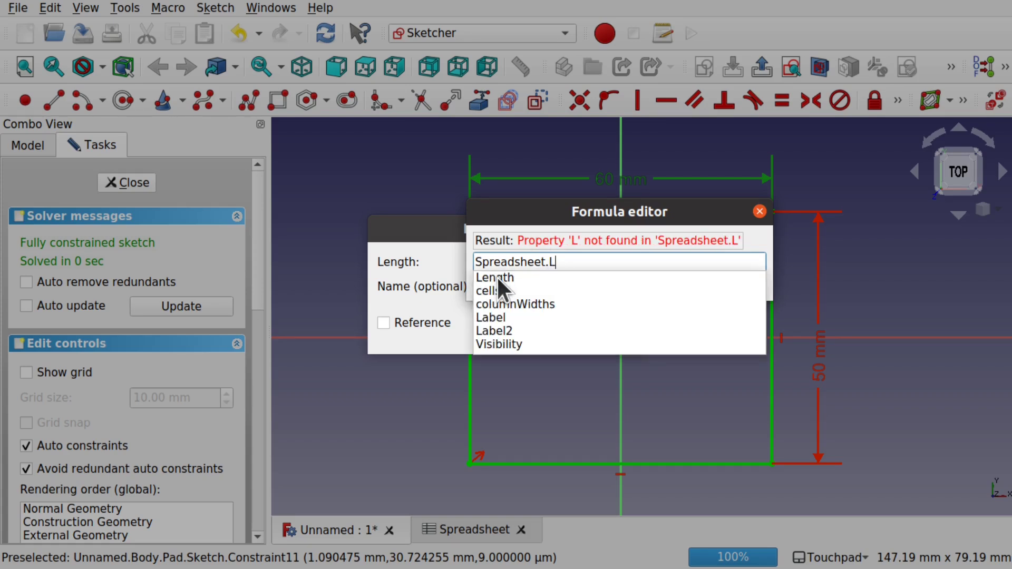
key("BackSpace")
Step: Complete the horizontal dimension's formula as Spreadsheet.Width, recheck the expression and apply it to the sketch
type("W")
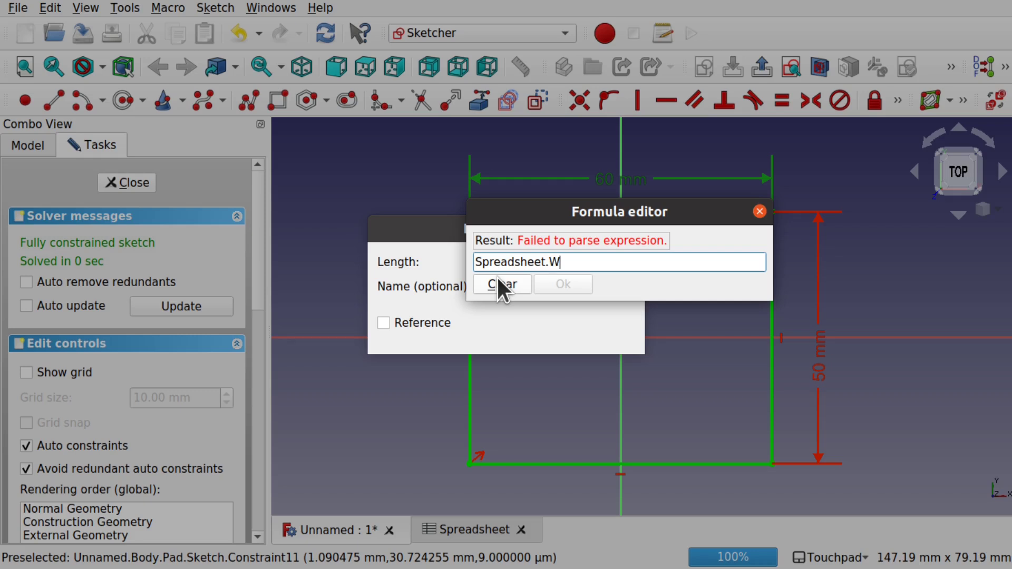
type("idth")
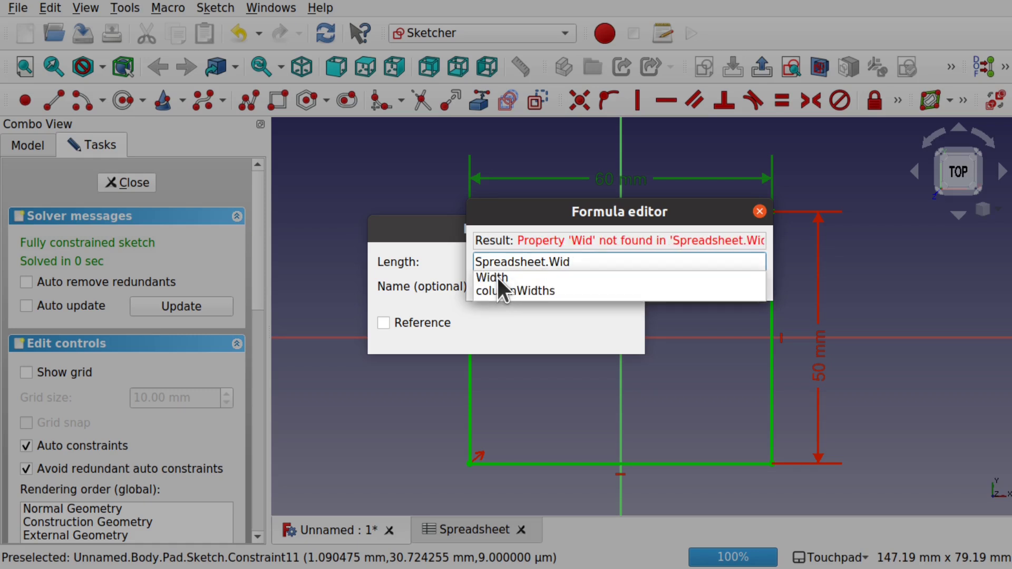
left_click(529, 238)
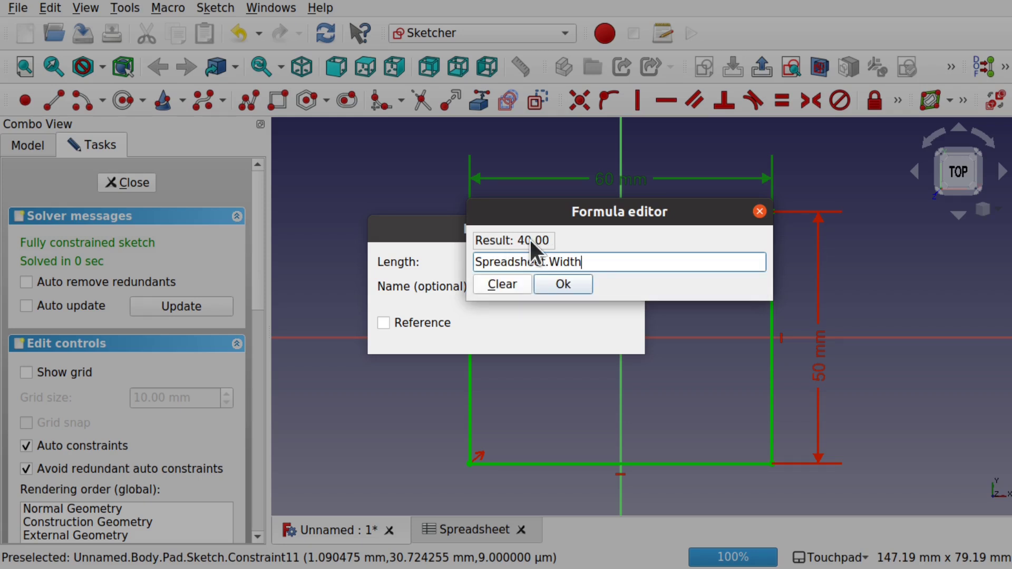
left_click(563, 284)
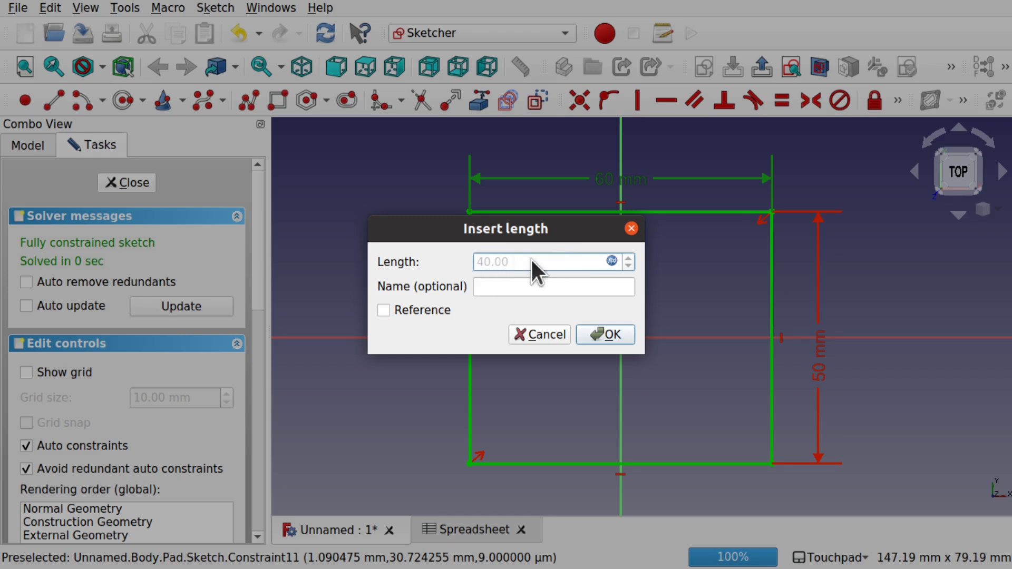
left_click(611, 260)
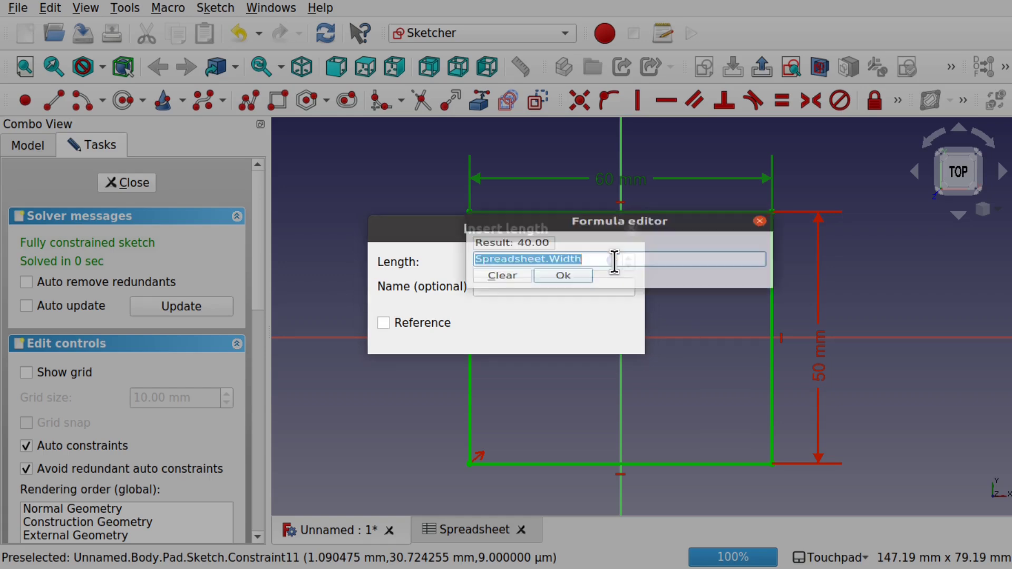
left_click(563, 284)
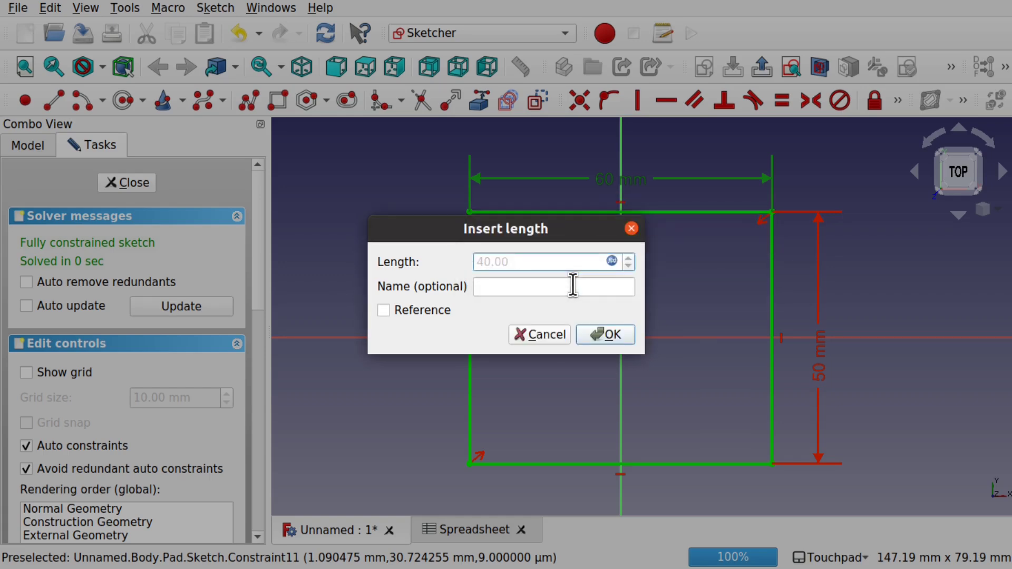
left_click(624, 332)
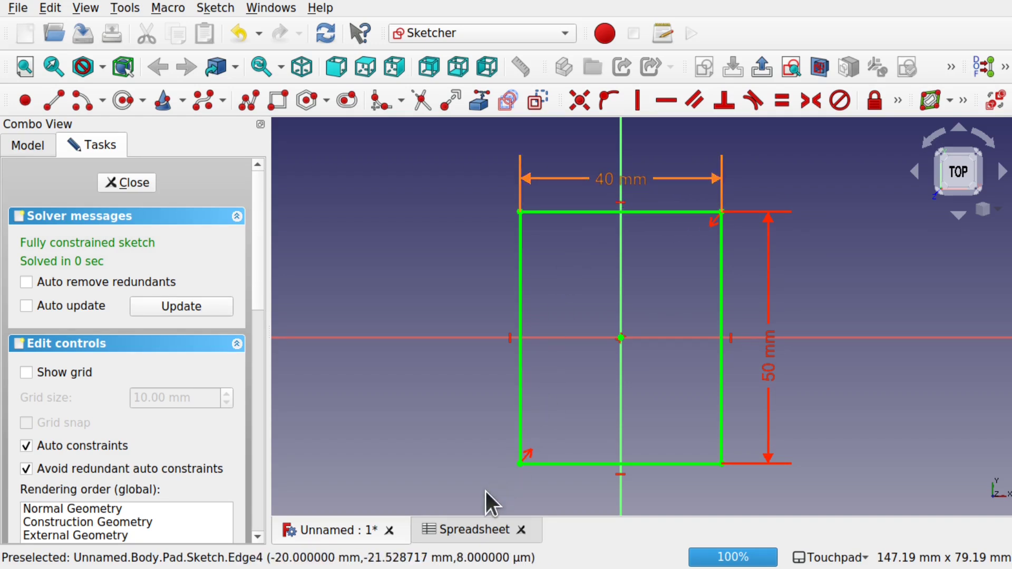
Step: Set the Width value in spreadsheet cell B2 to 50
left_click(477, 529)
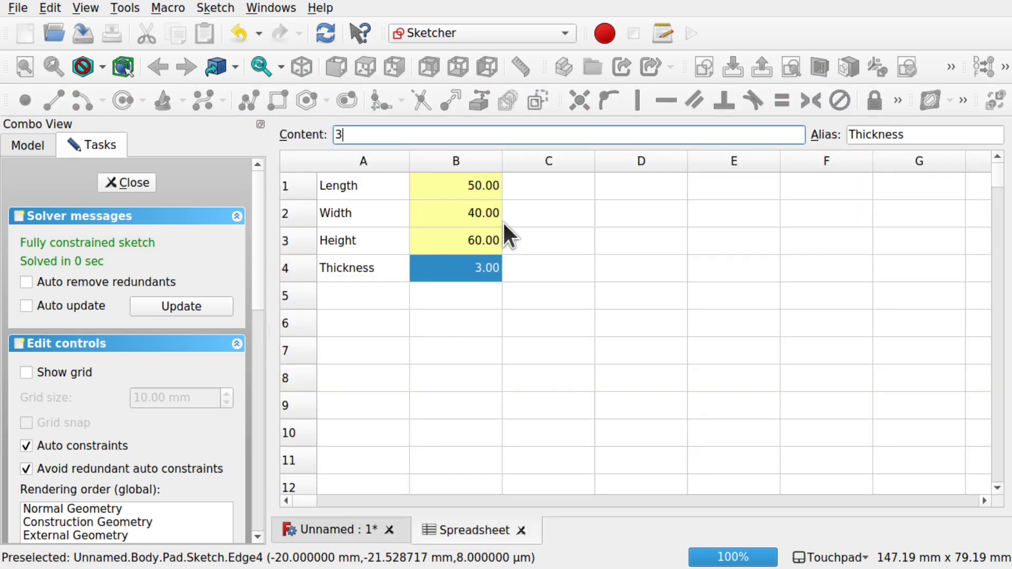
left_click(473, 213)
double_click(474, 214)
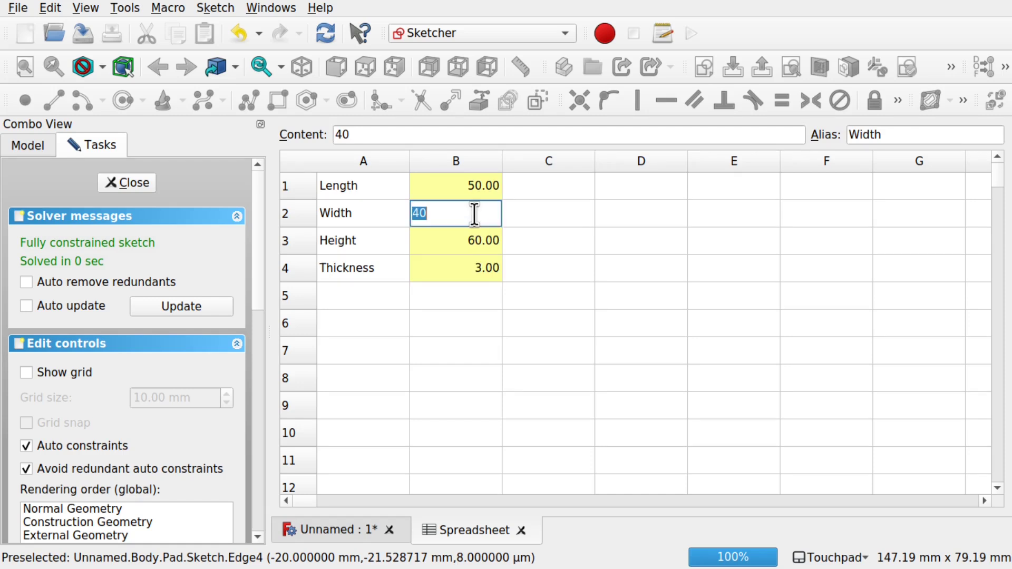
type("50")
key("Return")
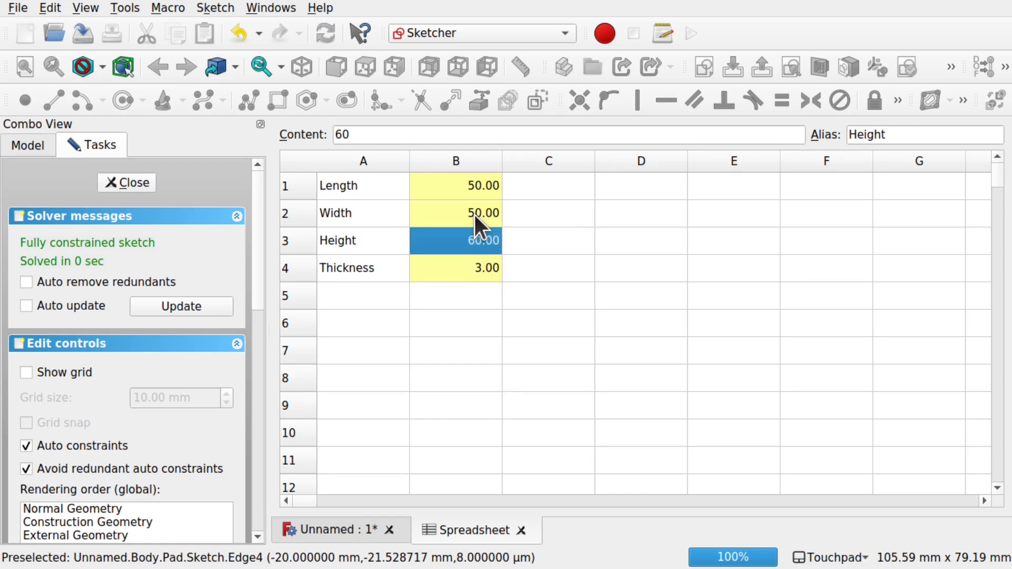
Step: Return to the model, close the sketch and reopen it for editing to refresh its dimensions
left_click(355, 531)
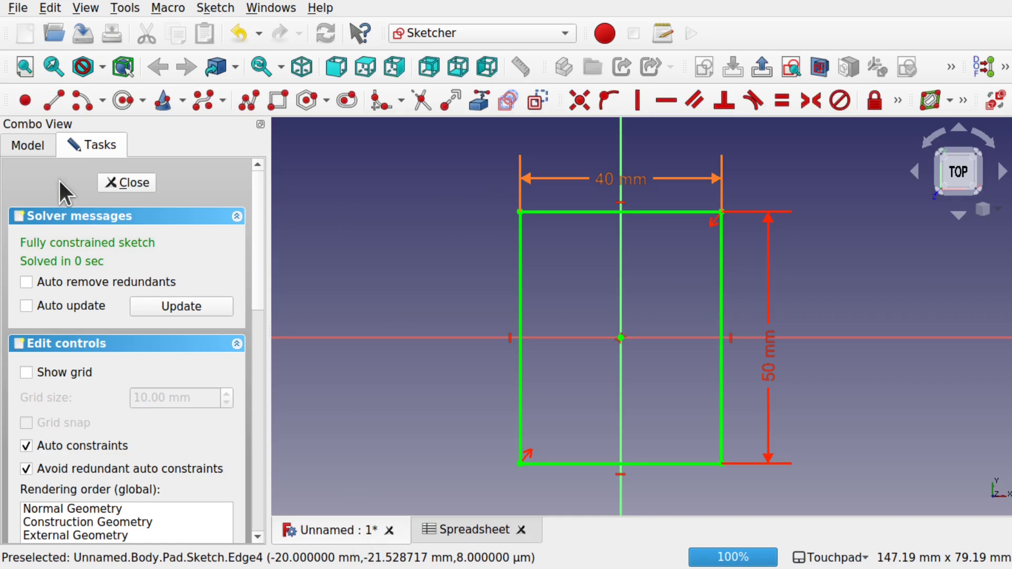
left_click(112, 182)
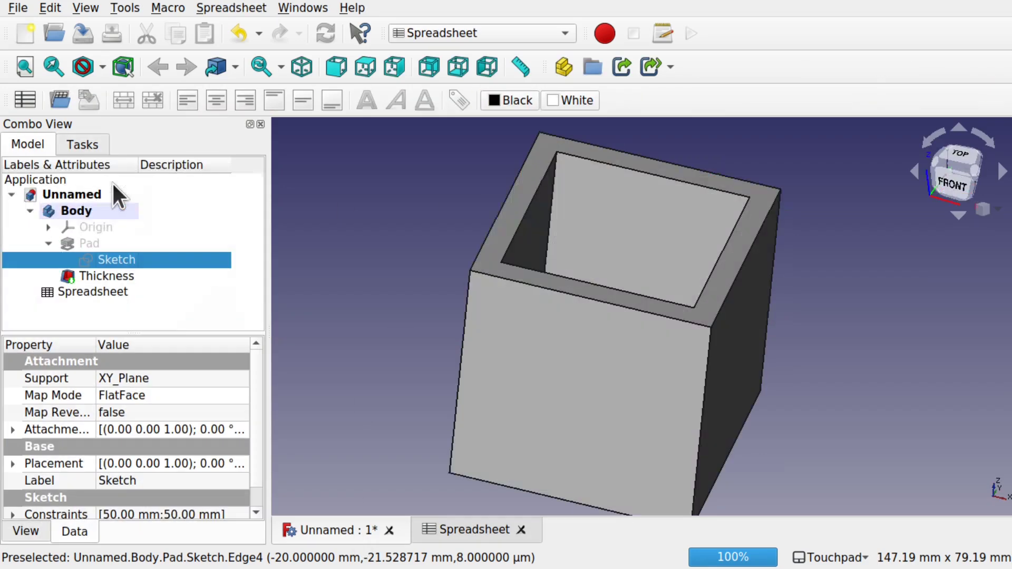
double_click(120, 260)
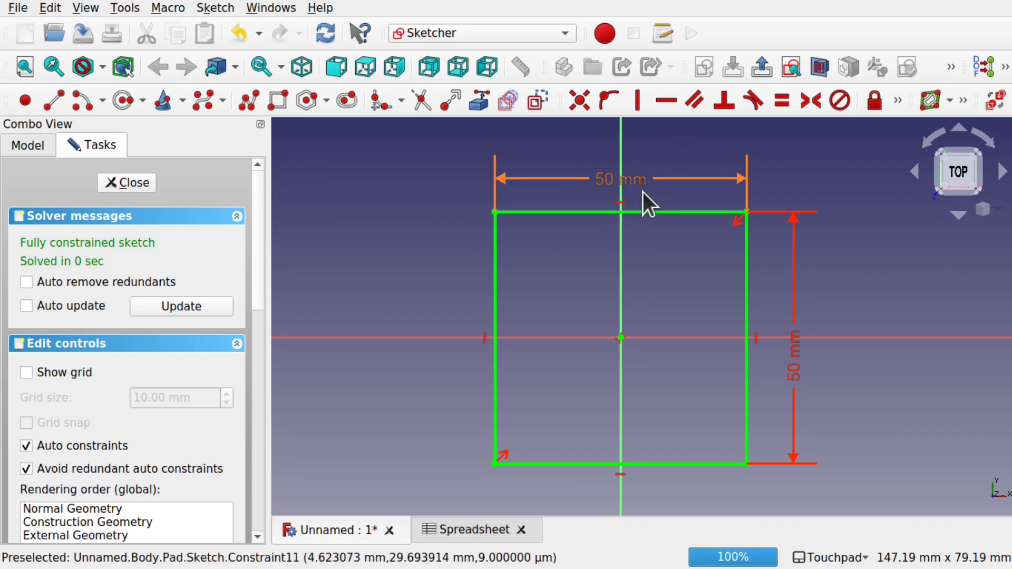
Step: Bind the rectangle's vertical dimension to the formula Spreadsheet.Length and apply it to the sketch
double_click(792, 381)
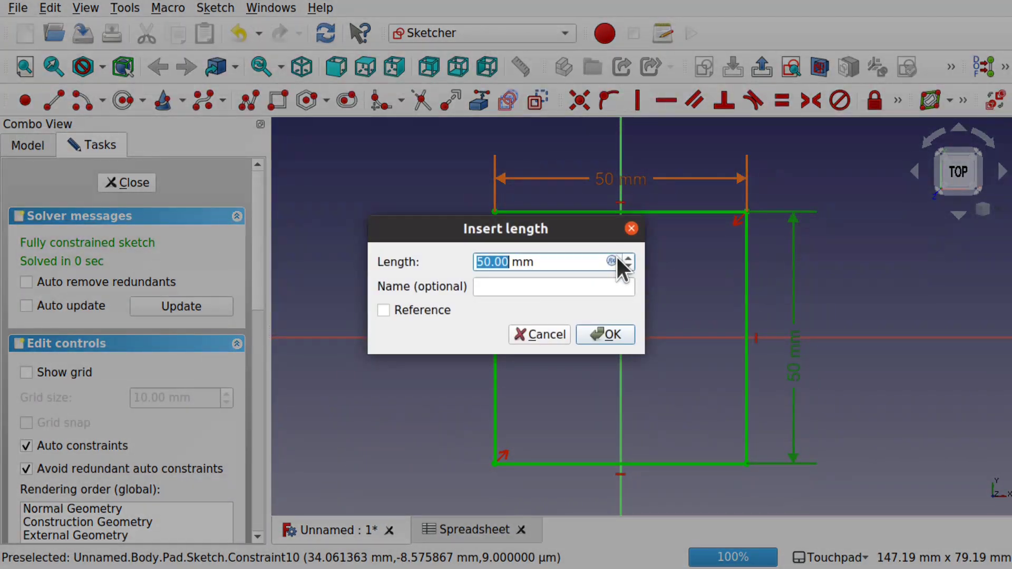
left_click(611, 259)
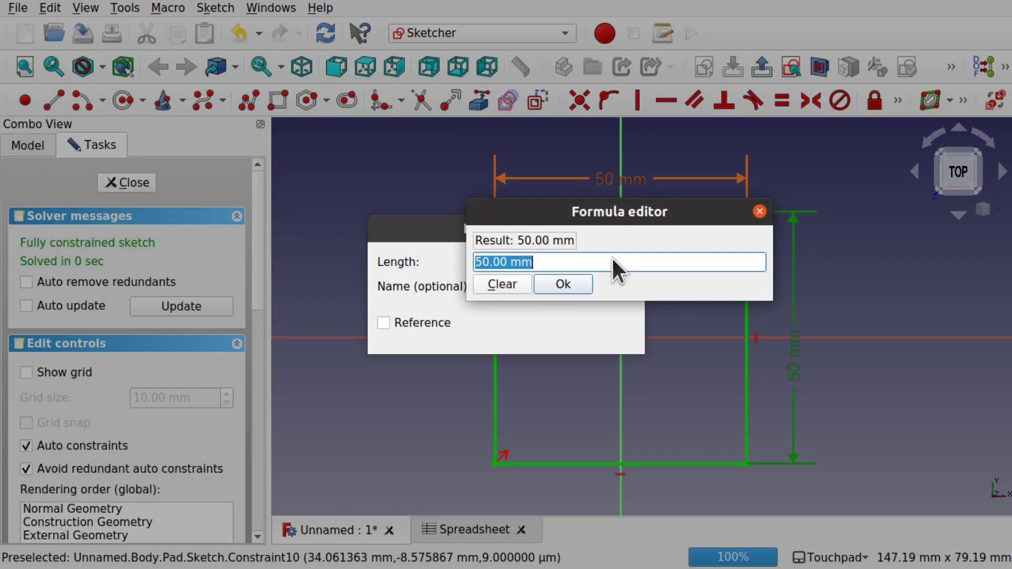
type("Spre")
left_click(589, 271)
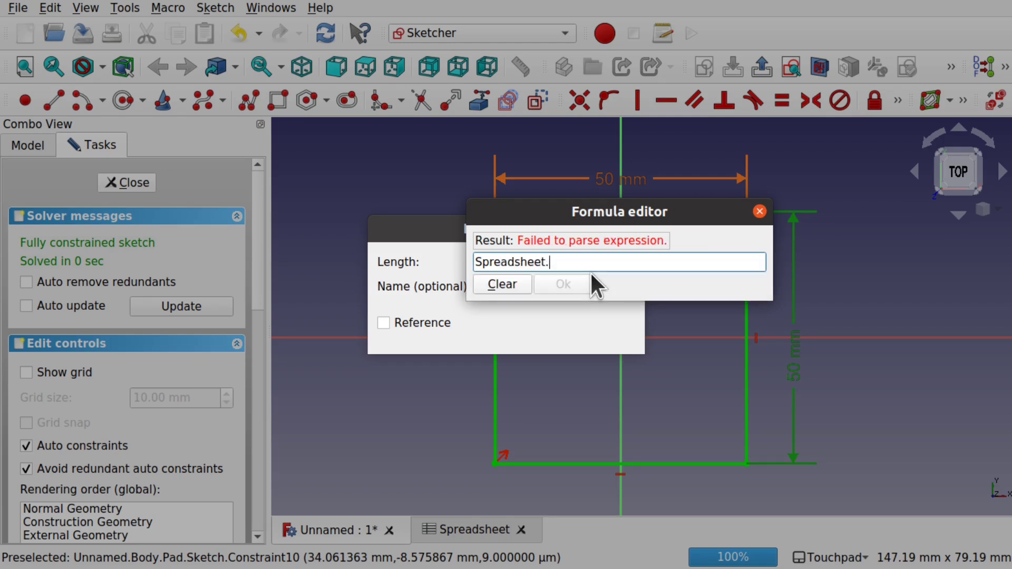
type("Length")
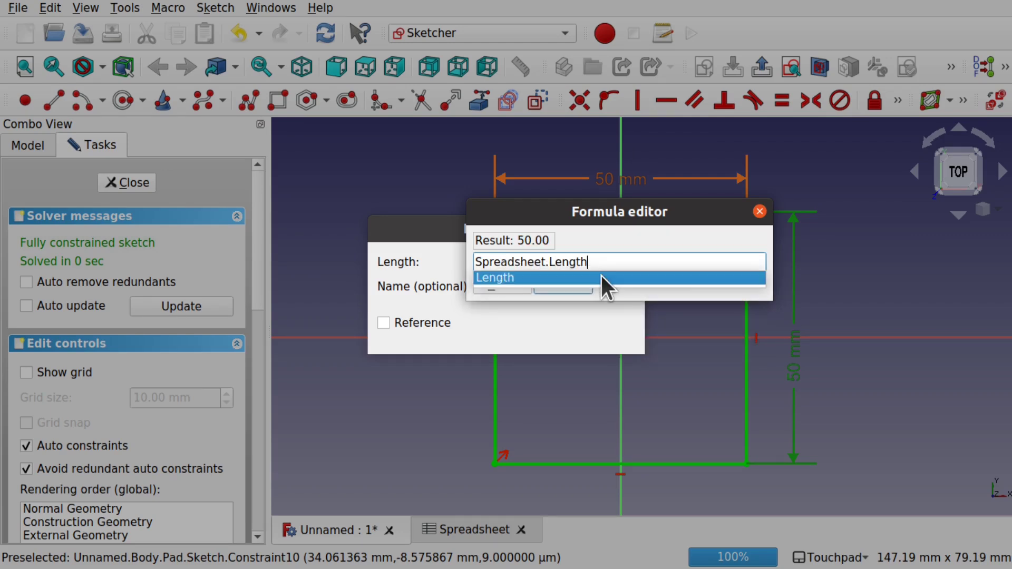
left_click(601, 275)
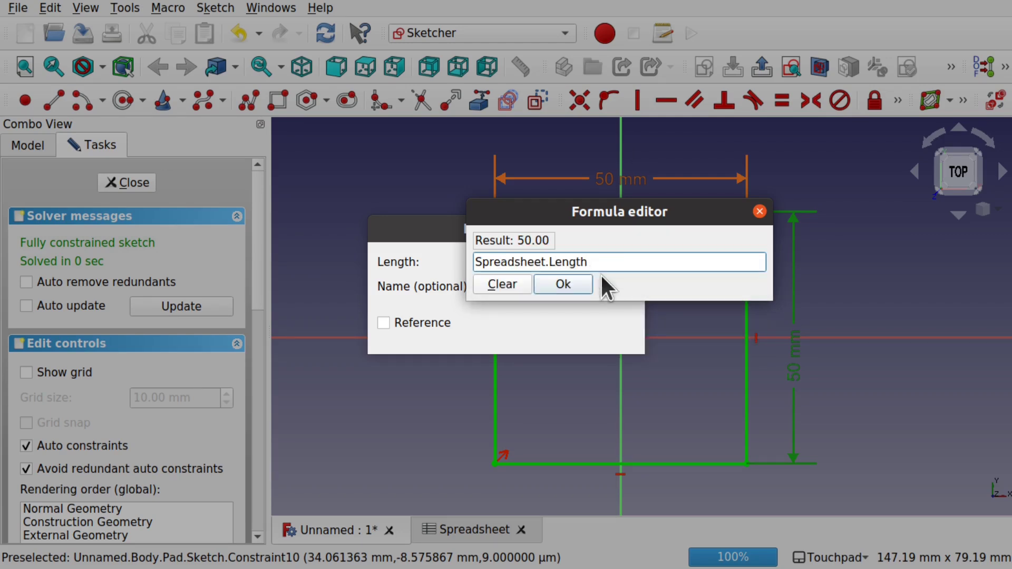
left_click(569, 282)
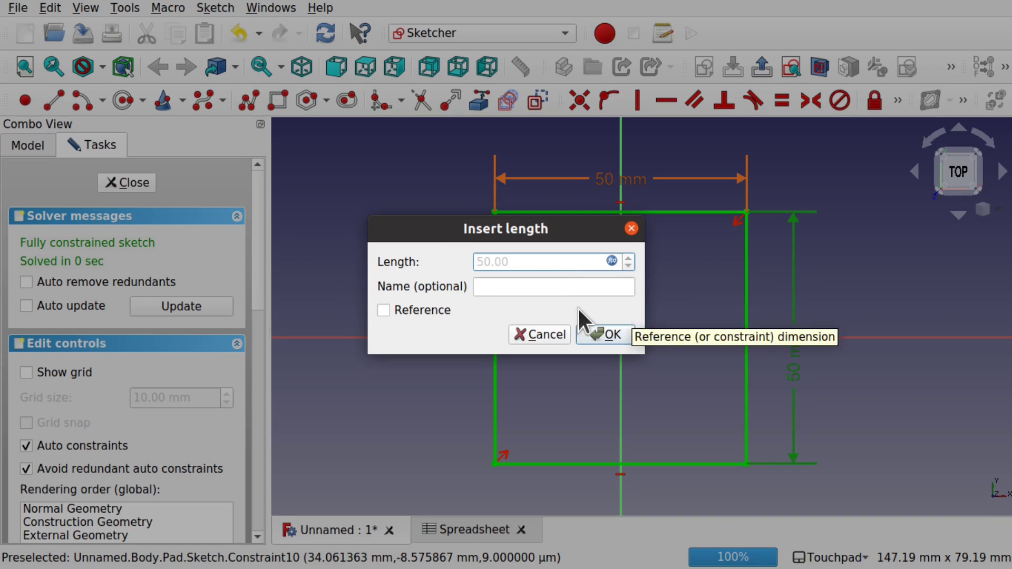
left_click(608, 337)
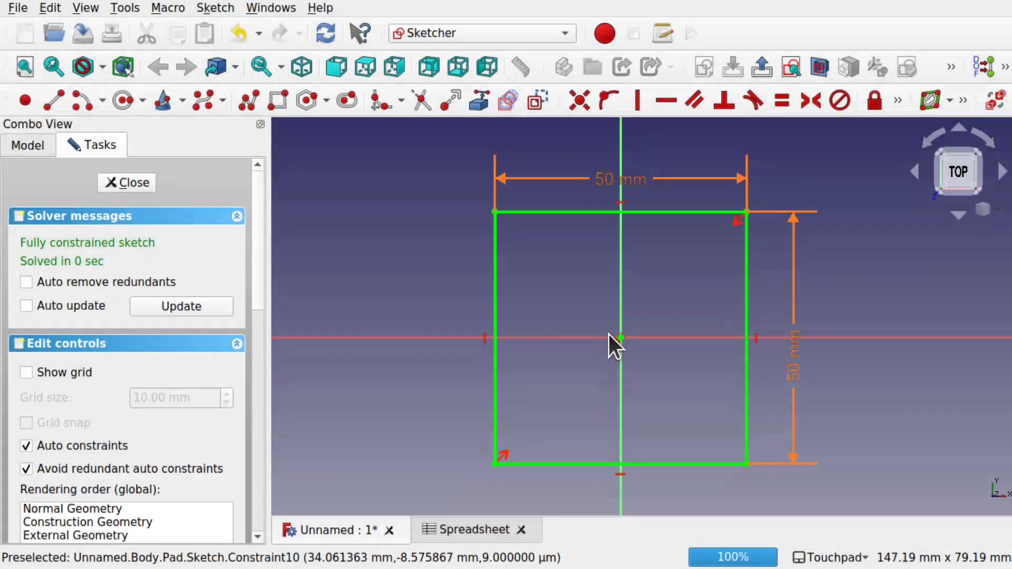
Step: Recheck the formulas behind the rectangle's horizontal and vertical dimensions, and close the sketch
double_click(605, 181)
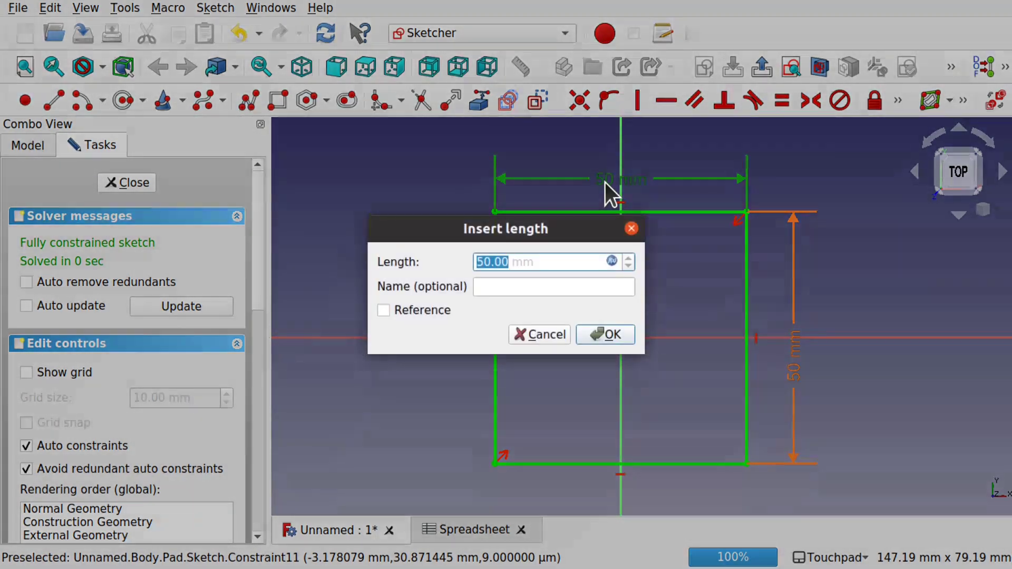
left_click(611, 261)
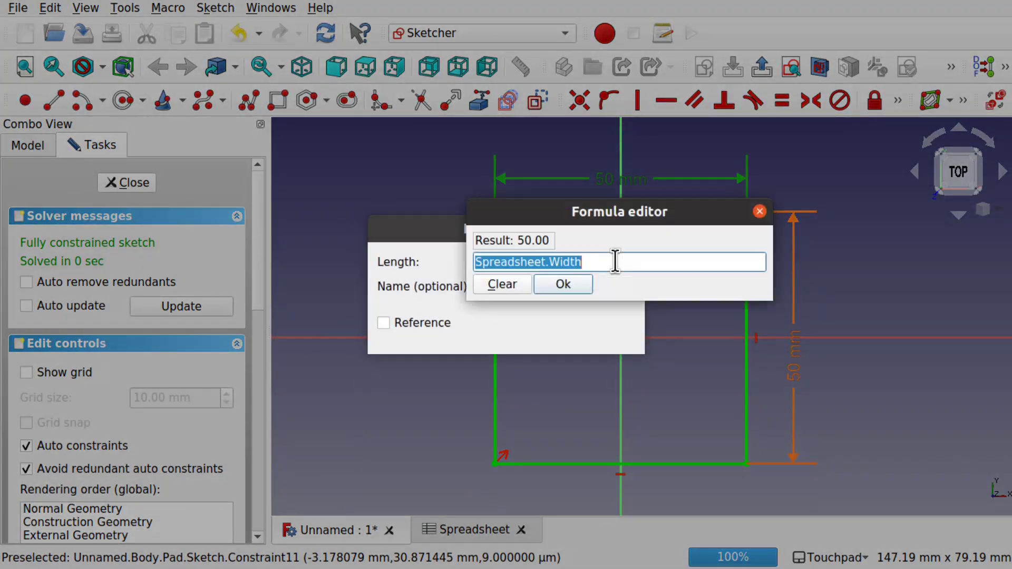
left_click(567, 285)
left_click(608, 337)
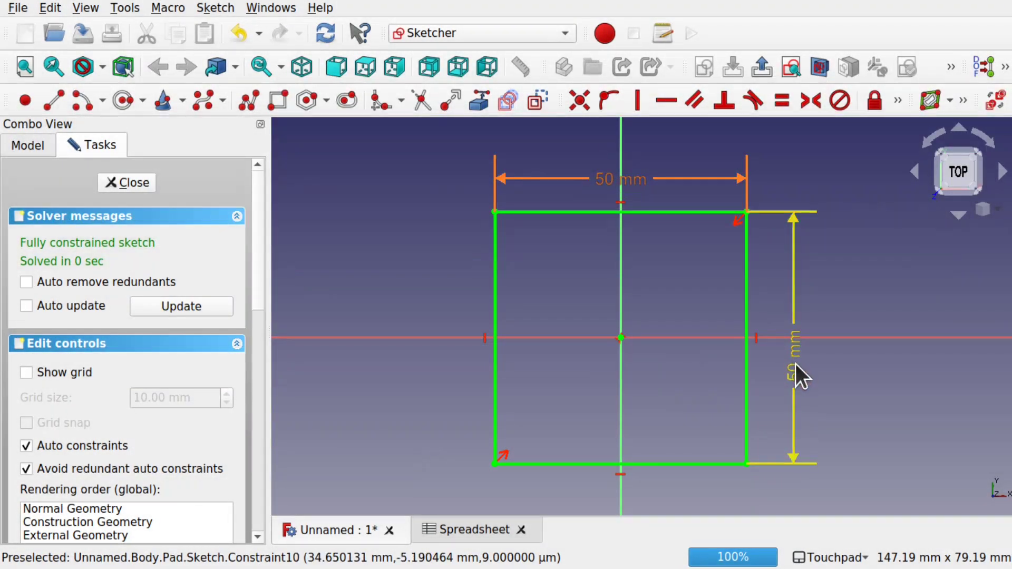
double_click(795, 365)
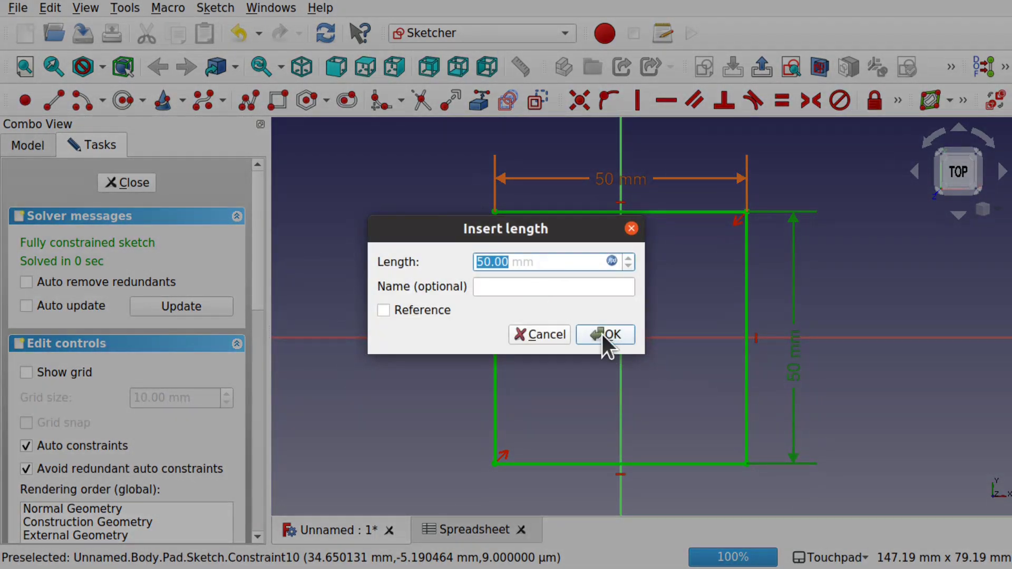
left_click(611, 260)
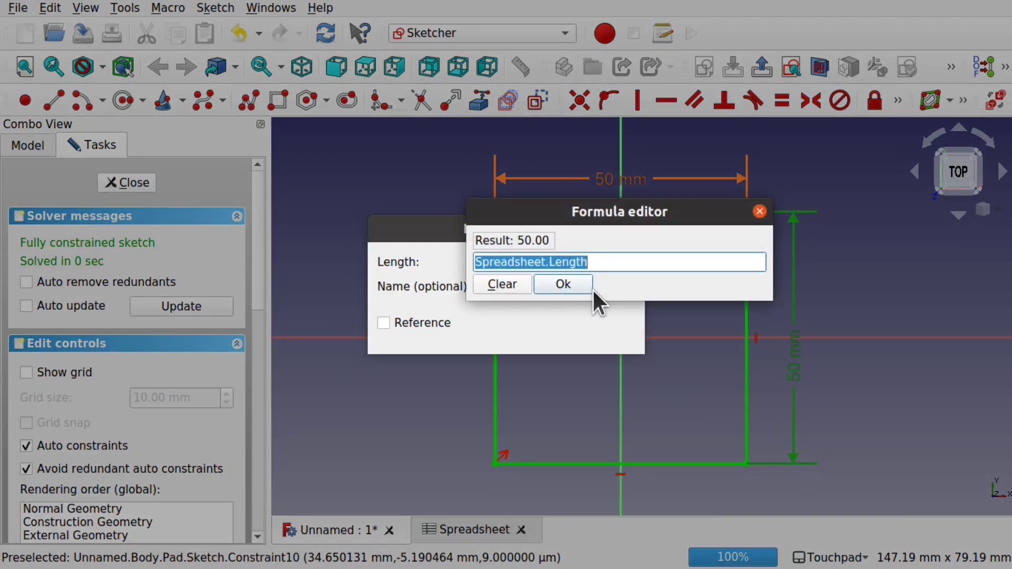
left_click(560, 284)
left_click(614, 332)
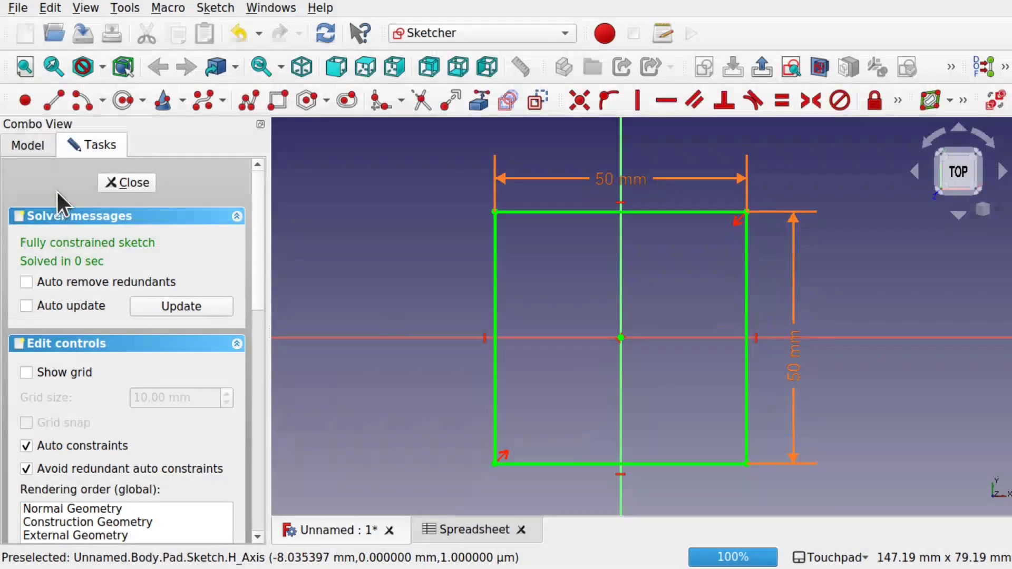
left_click(126, 182)
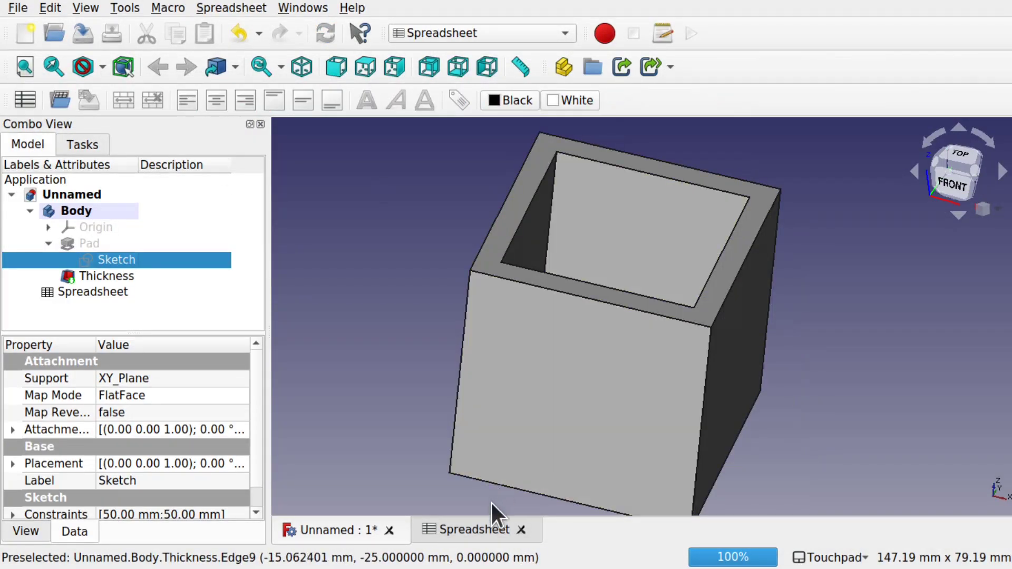
Step: Set the Length value in spreadsheet cell B1 to 80 and inspect the resized box in the 3D view
left_click(477, 530)
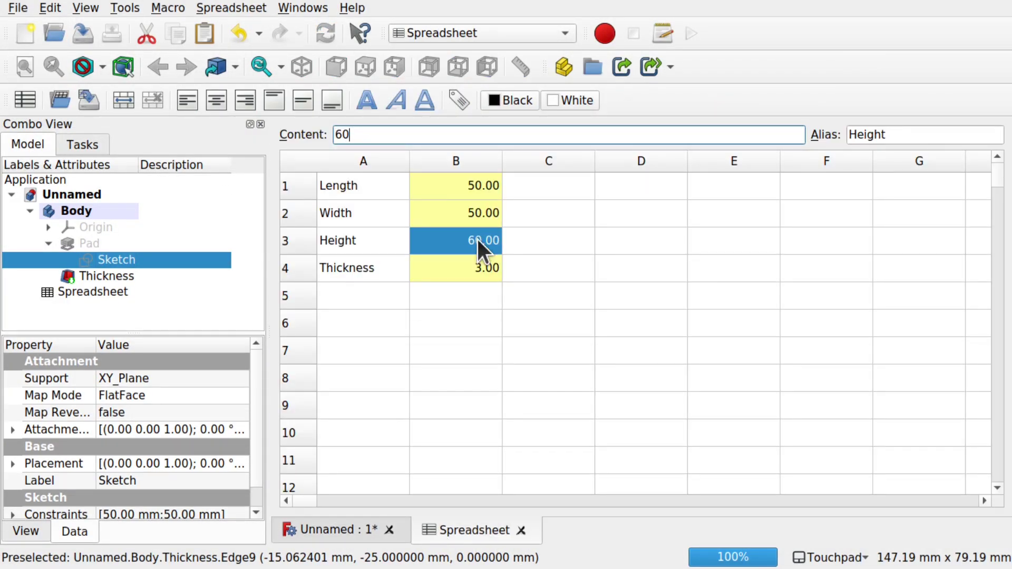
left_click(477, 190)
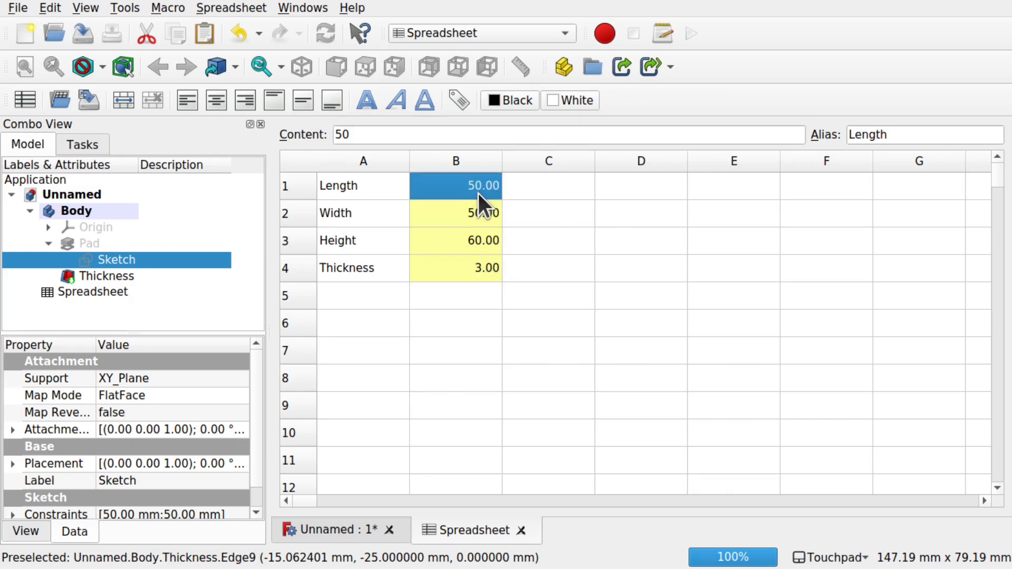
double_click(479, 194)
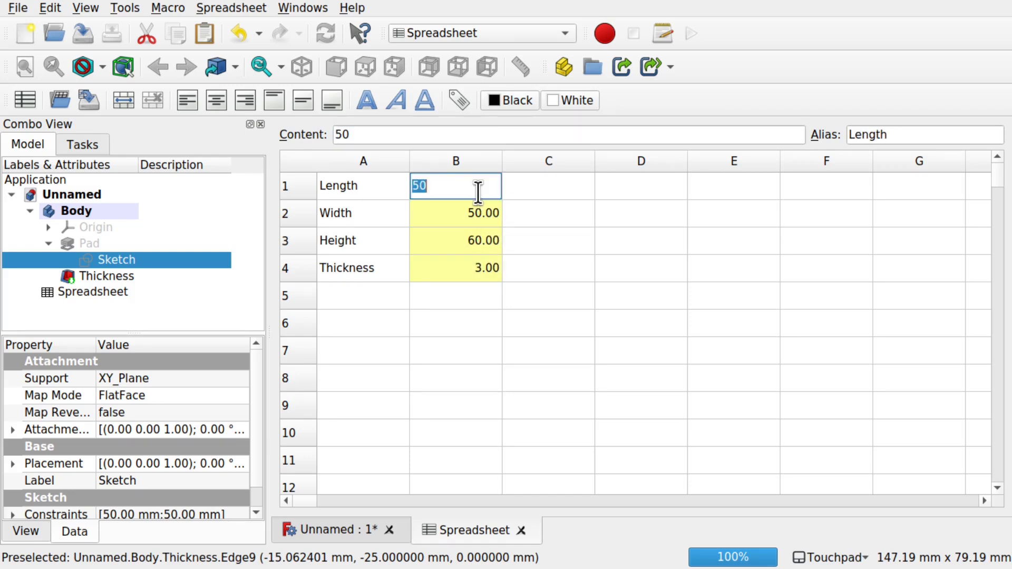
type("80")
key("Return")
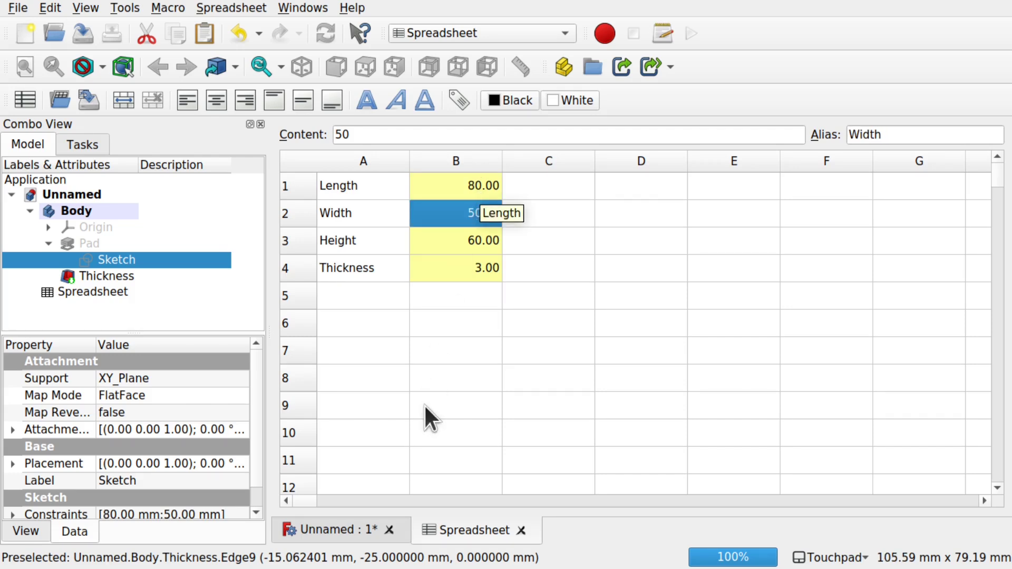
left_click(352, 527)
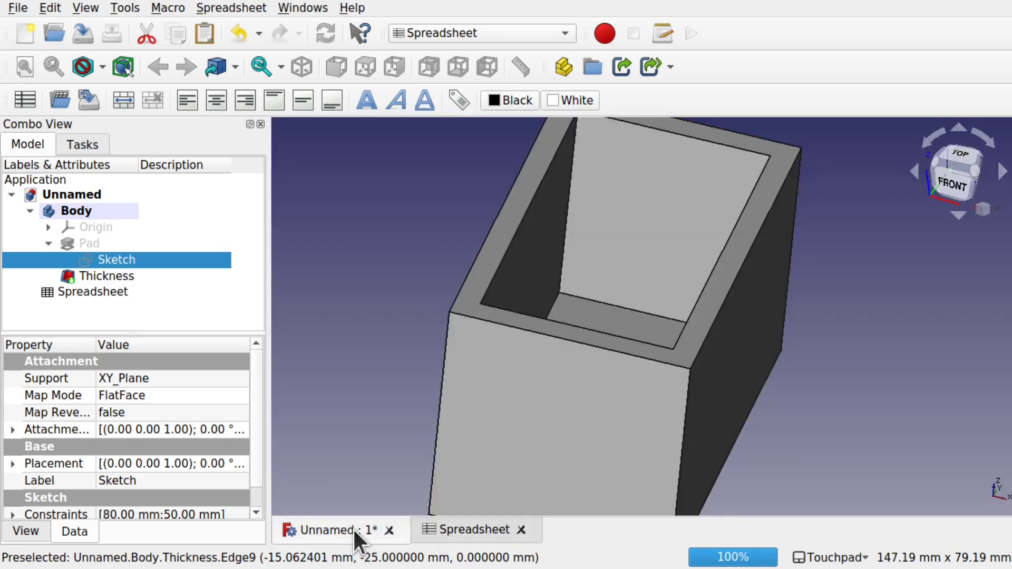
middle_click_drag(714, 427, 588, 451)
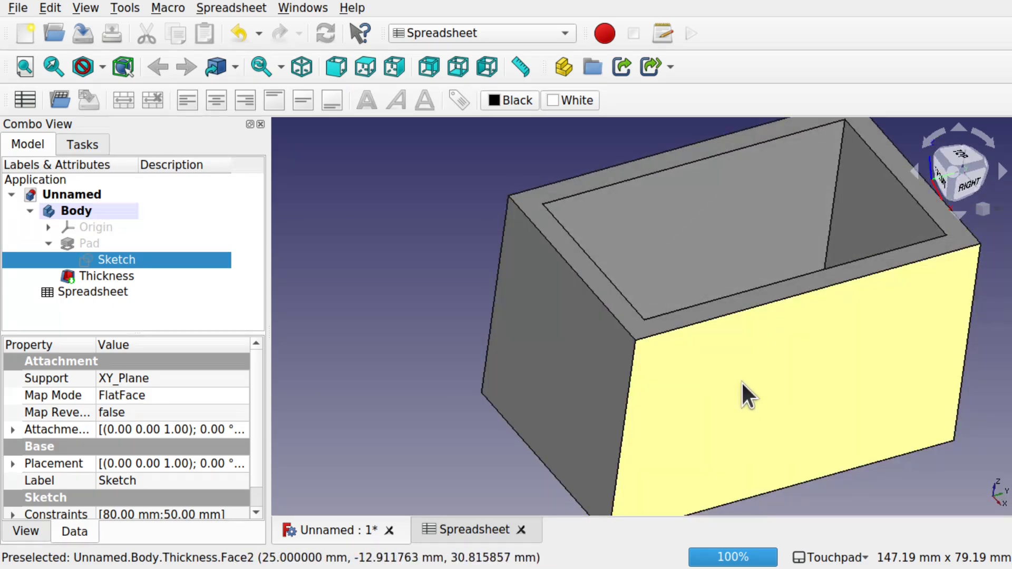
scroll(741, 381, "down", 3)
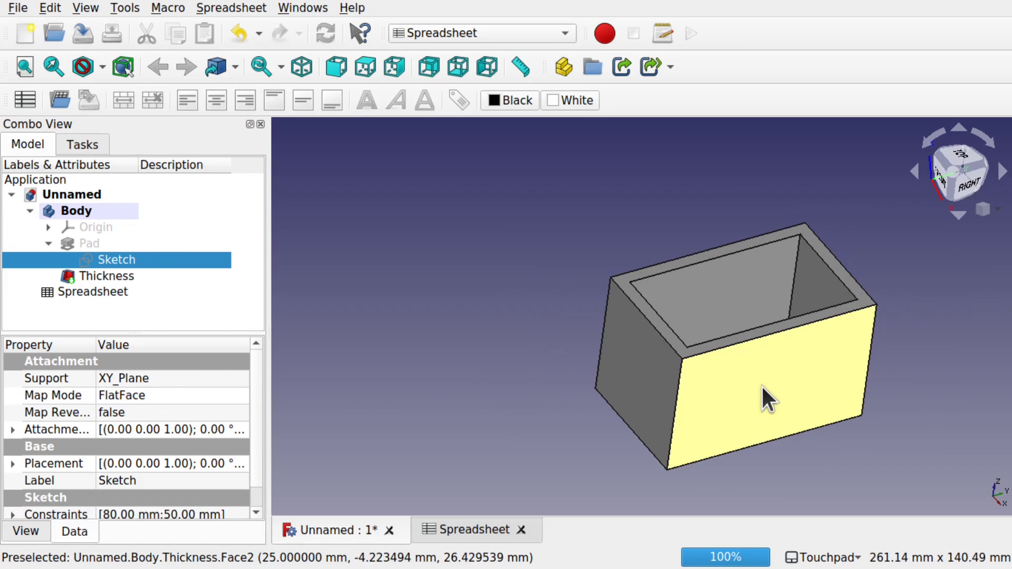
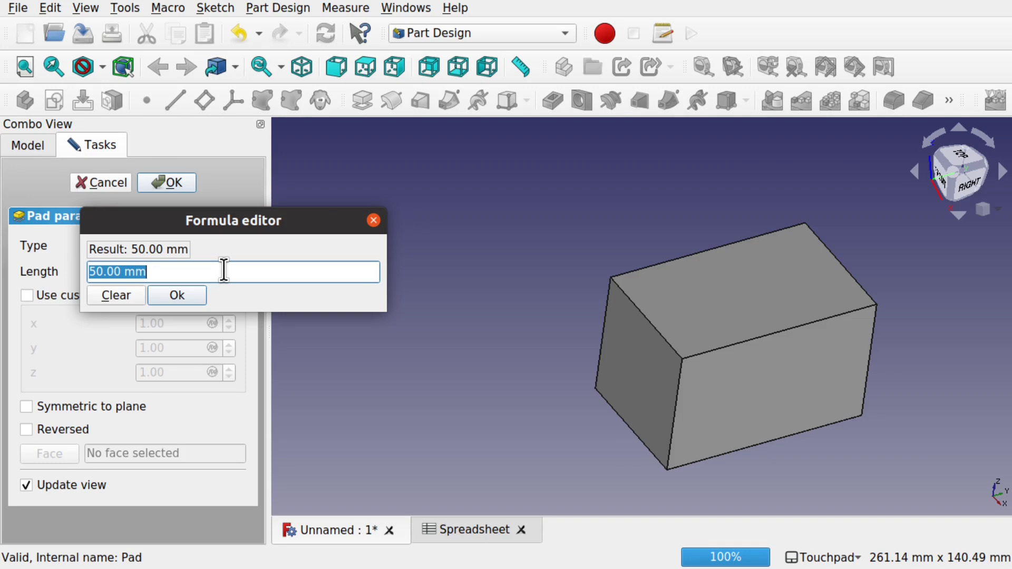
Step: Bind the pad's length to the formula Spreadsheet.Height, accept the pad parameters and return to the model tree
type("spre")
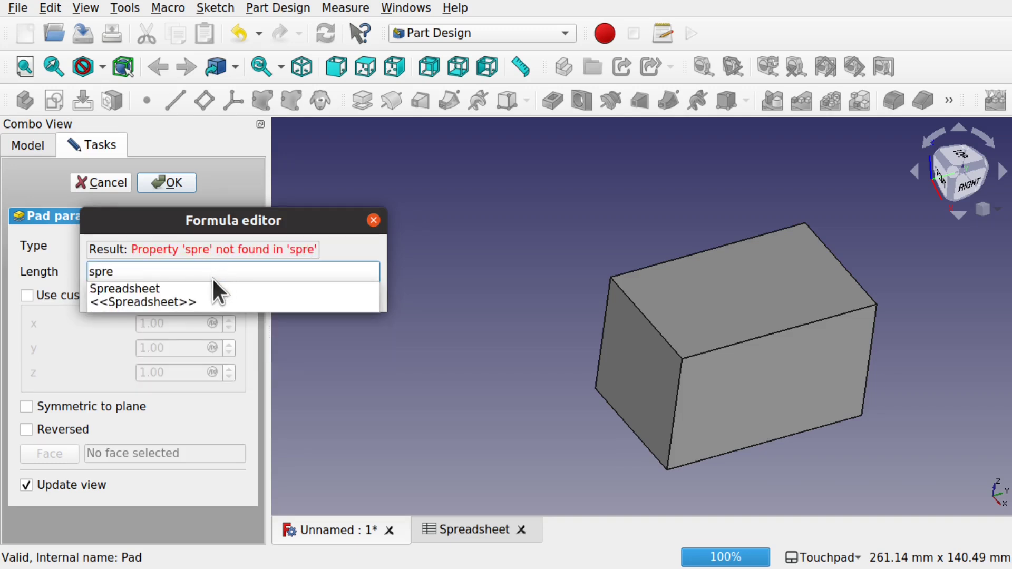
key("Escape")
type("e")
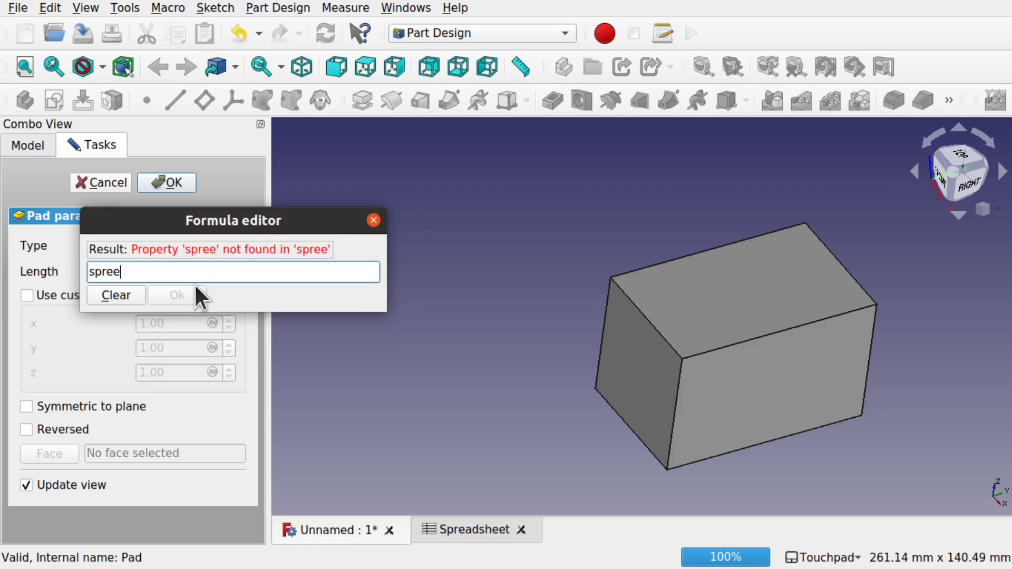
key("BackSpace")
key("BackSpace")
key("Down")
key("Return")
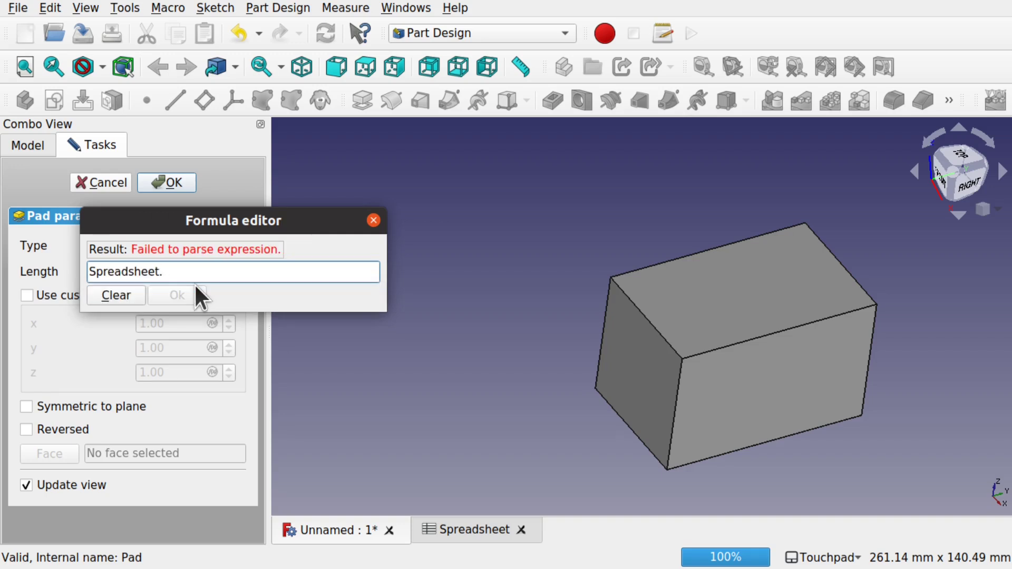
type("He")
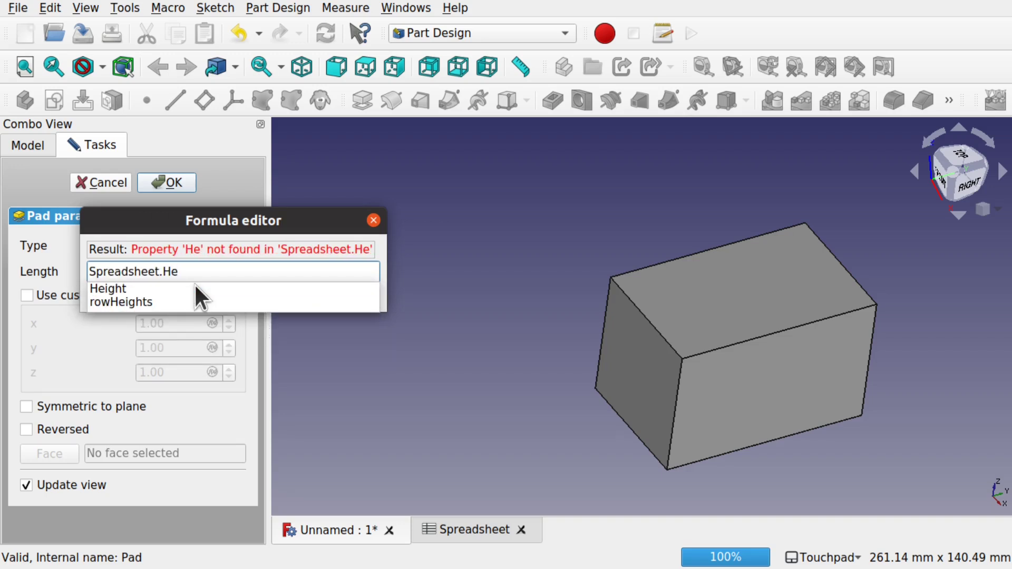
key("Down")
key("Return")
left_click(190, 291)
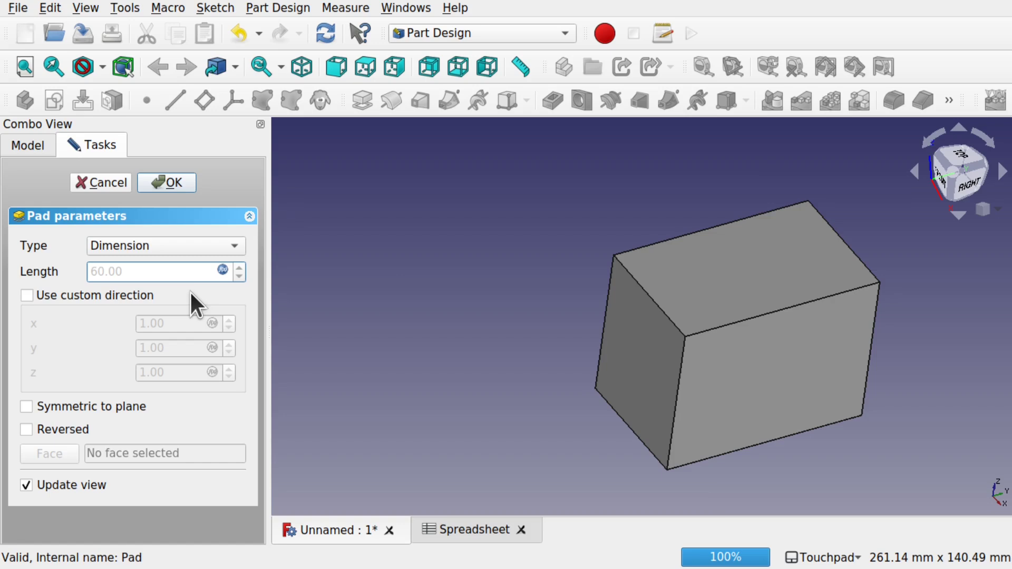
left_click(184, 183)
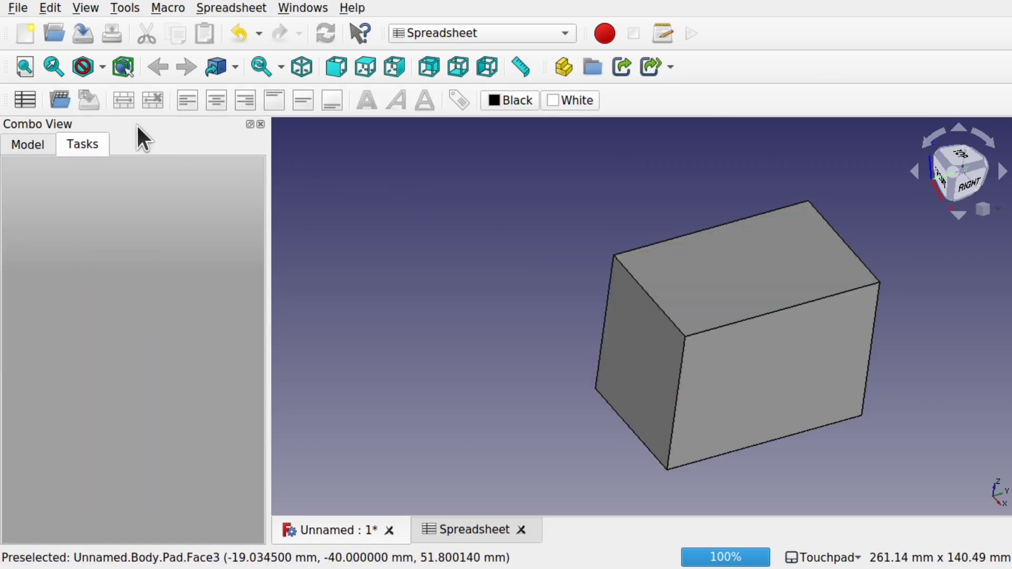
left_click(33, 148)
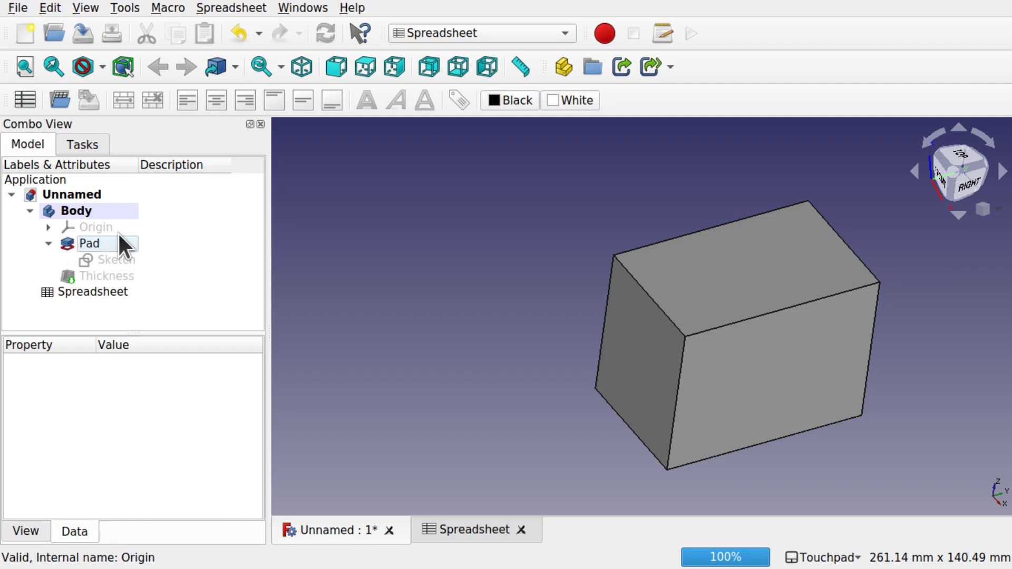
Step: Make the Thickness feature visible so the box is displayed as an open hollow shell
left_click(119, 279)
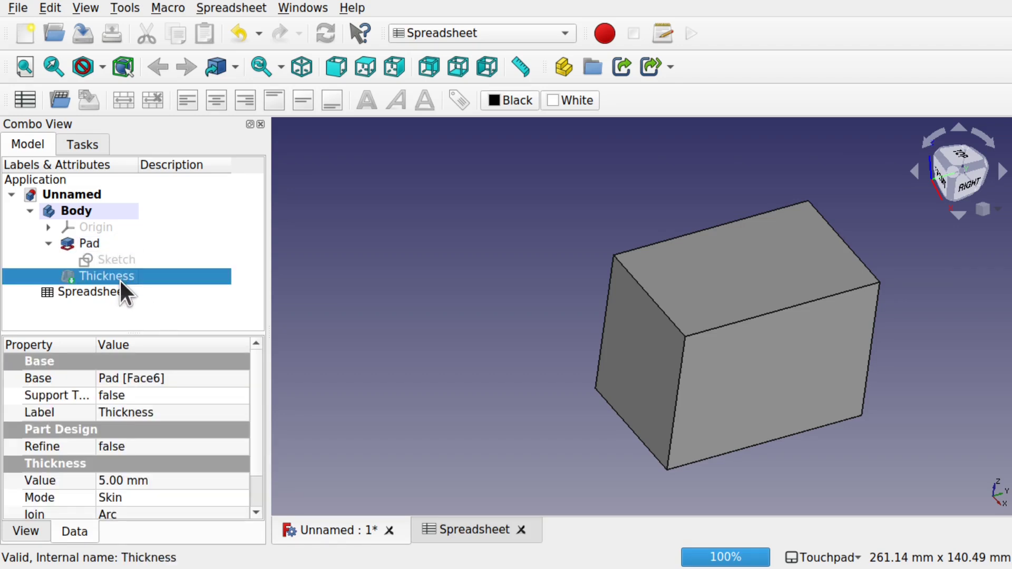
key("space")
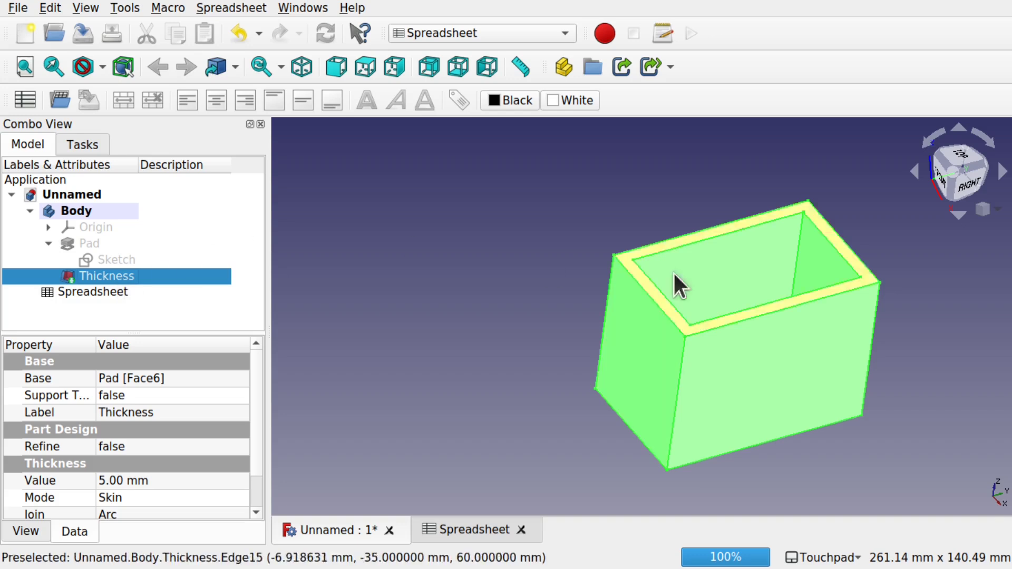
left_click(587, 223)
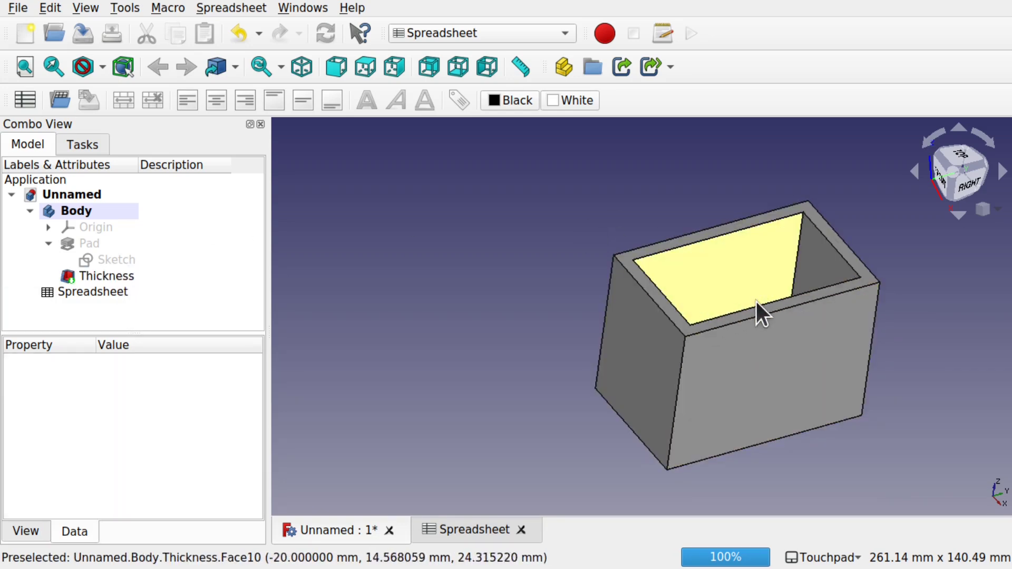
left_click(94, 273)
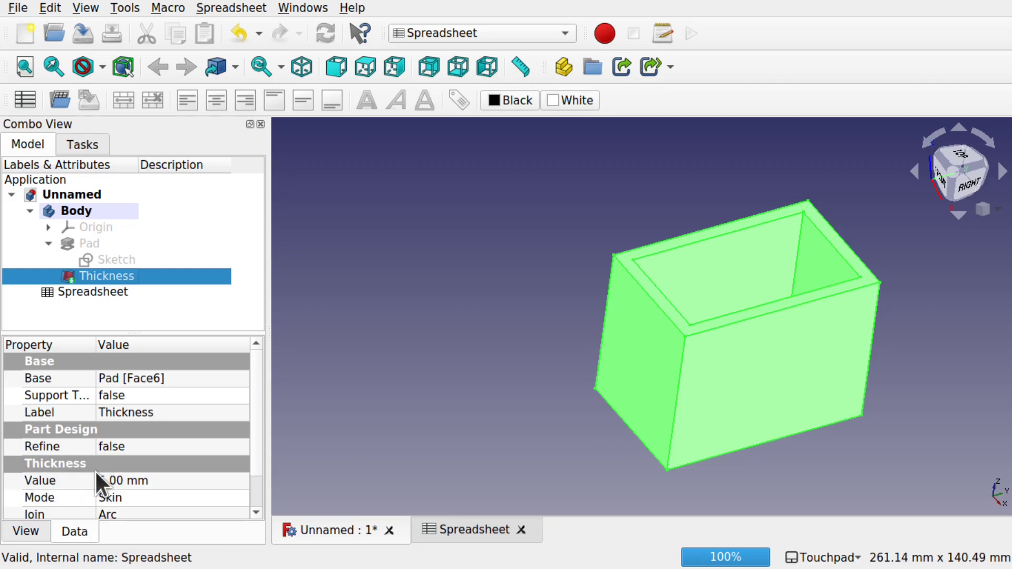
left_click(158, 480)
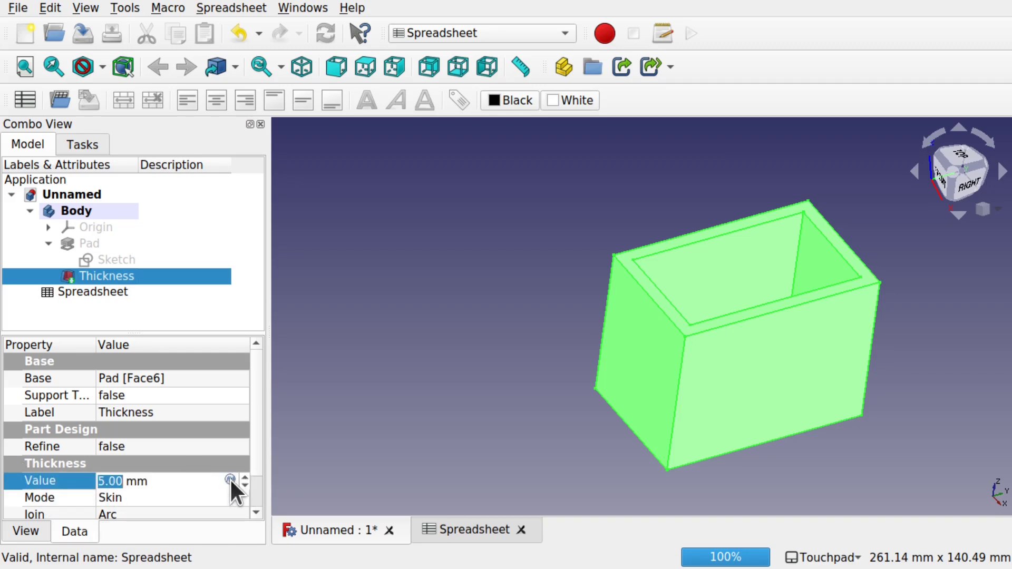
left_click(229, 478)
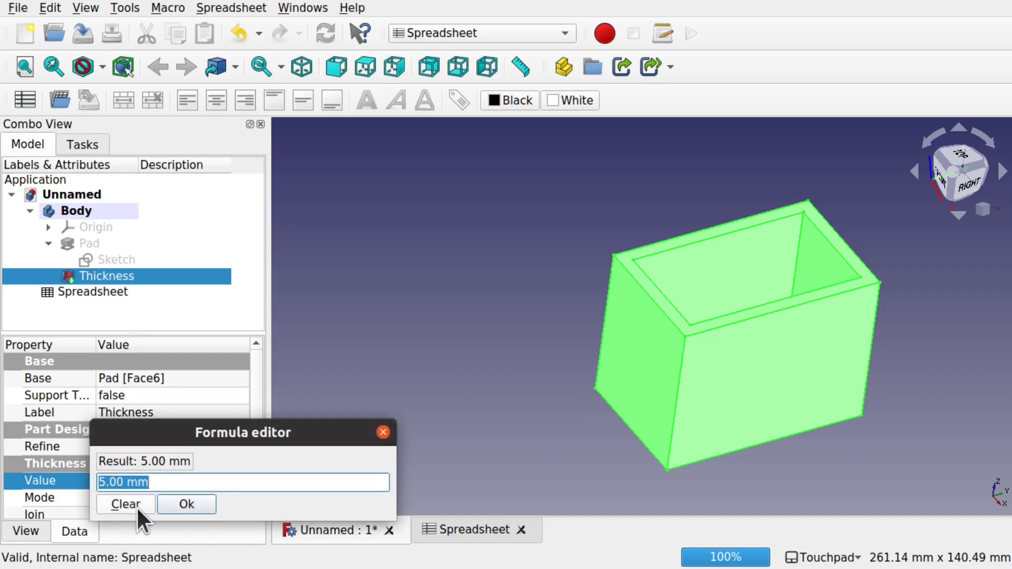
left_click(383, 433)
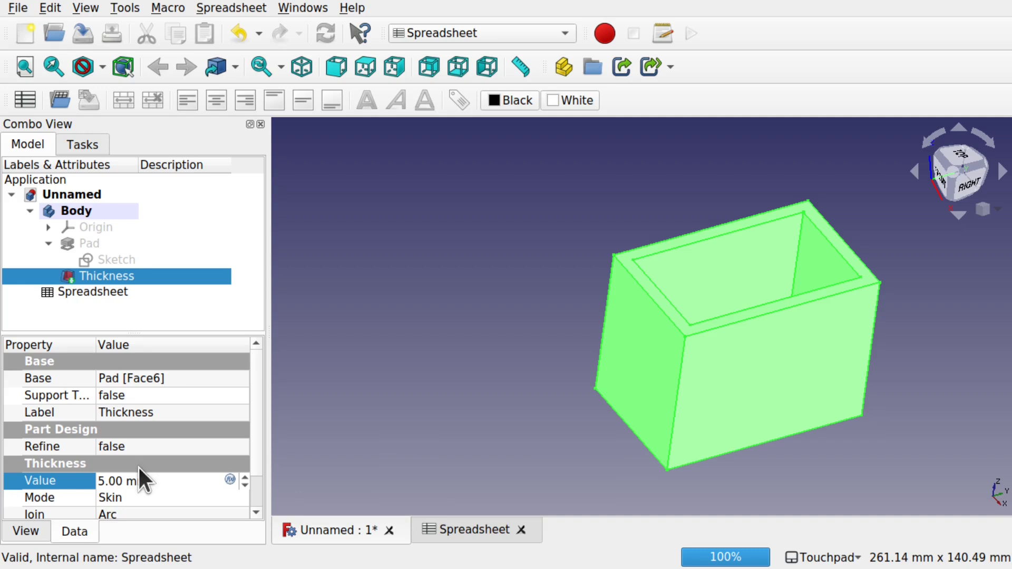
Step: Open the Thickness feature's parameters and bind its thickness to the formula Spreadsheet.Thickness
double_click(112, 275)
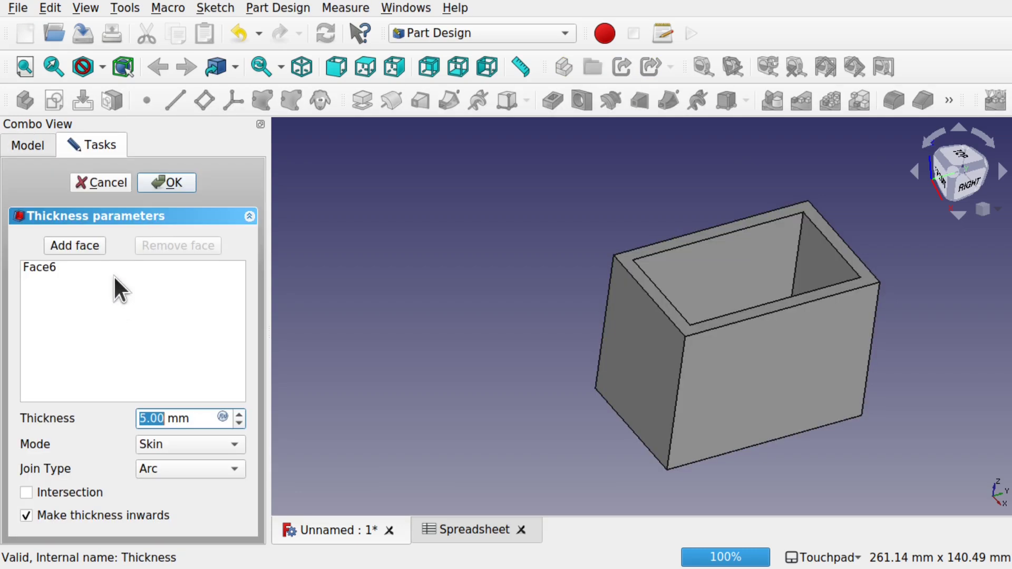
left_click(220, 416)
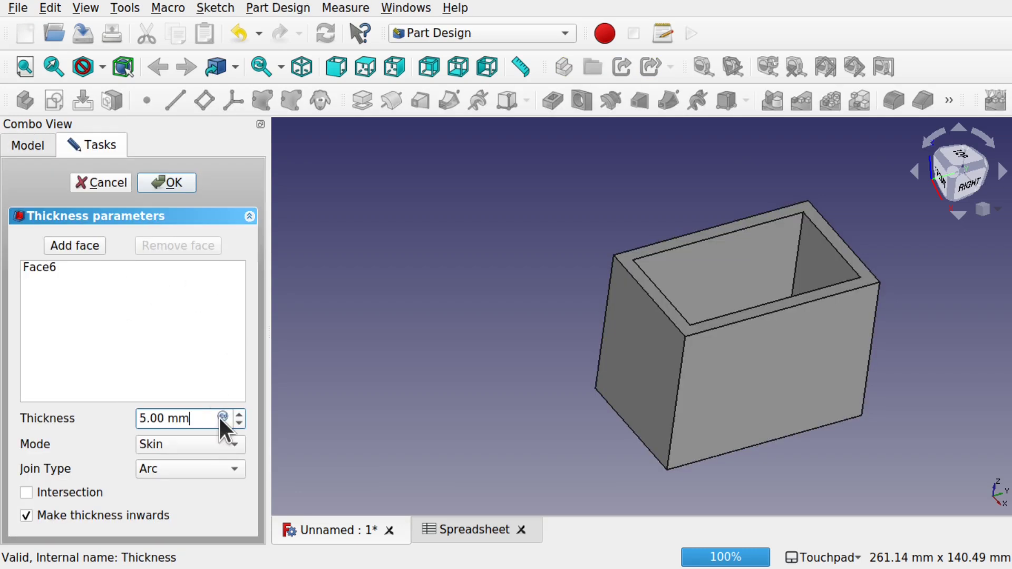
left_click(220, 415)
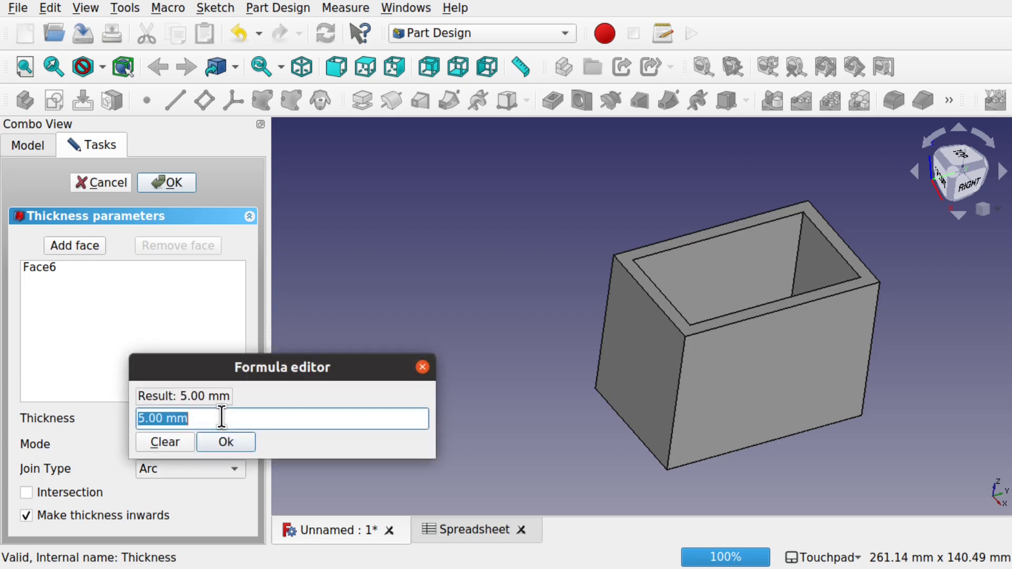
left_click(155, 445)
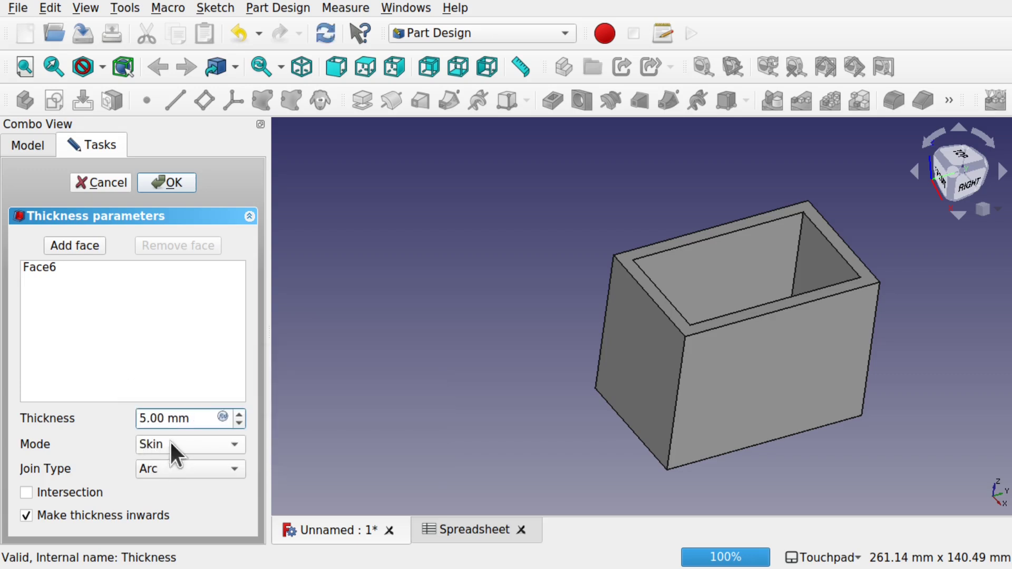
left_click(223, 417)
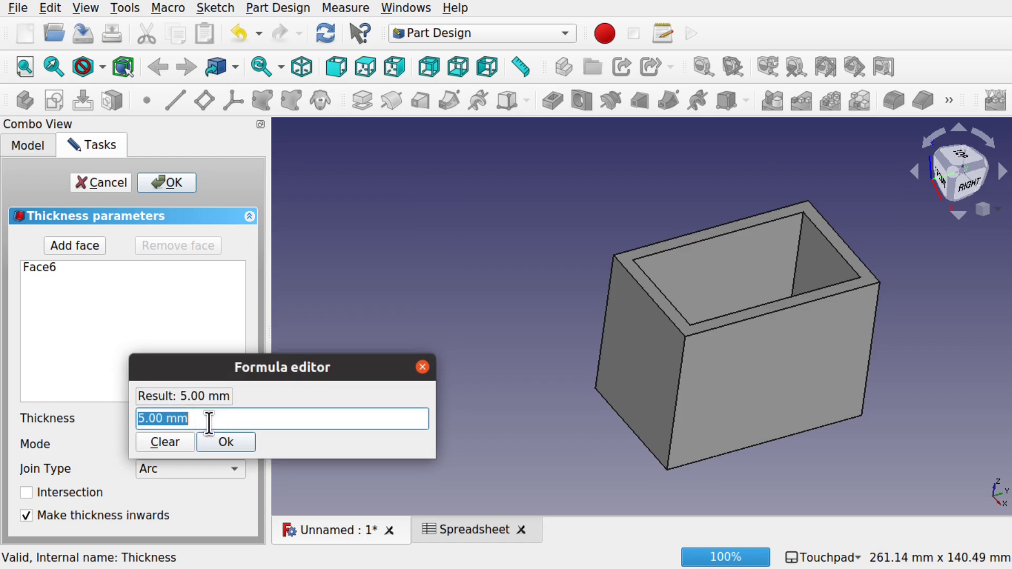
type("spr")
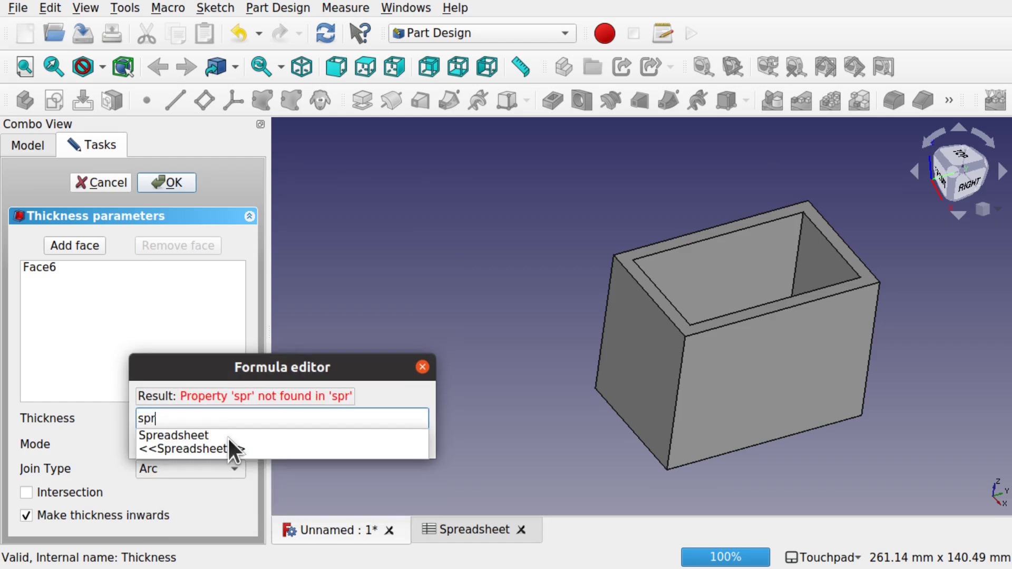
left_click(228, 434)
type("th")
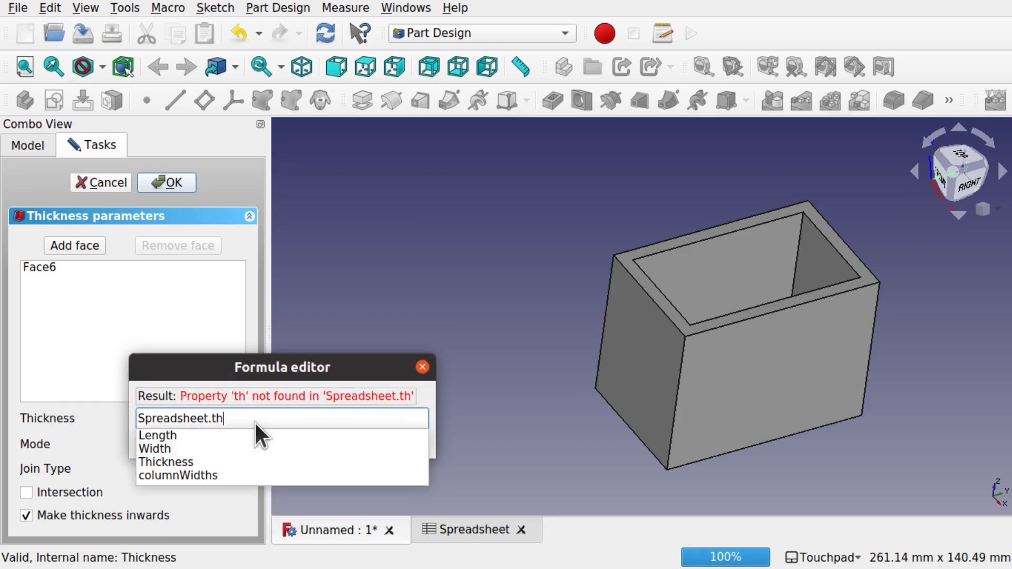
key("BackSpace")
type("h")
left_click(181, 455)
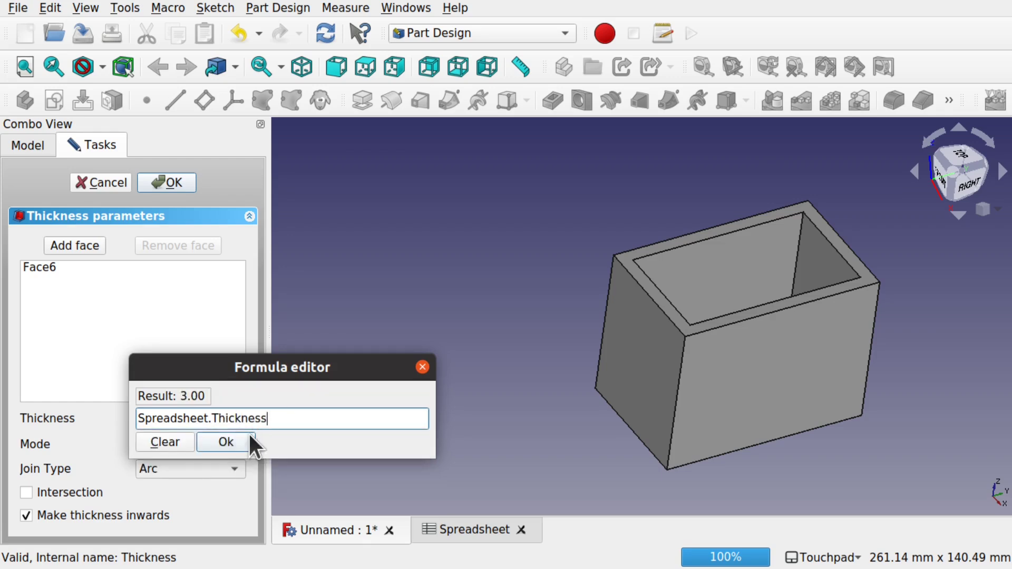
left_click(232, 443)
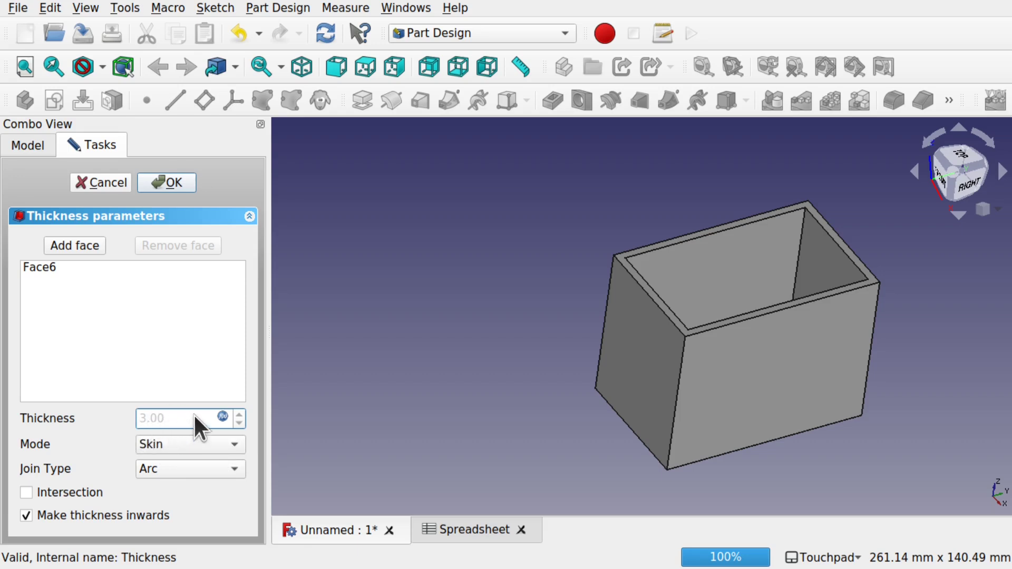
Step: Clear the thickness formula, bind it again to Spreadsheet.Thickness and accept the thickness parameters
left_click(222, 417)
left_click(176, 443)
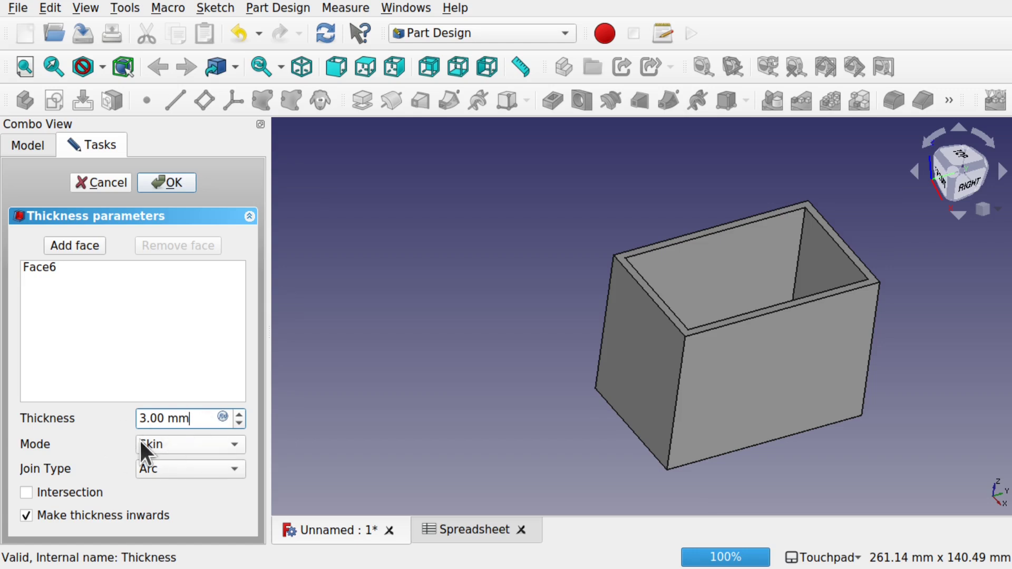
left_click(222, 417)
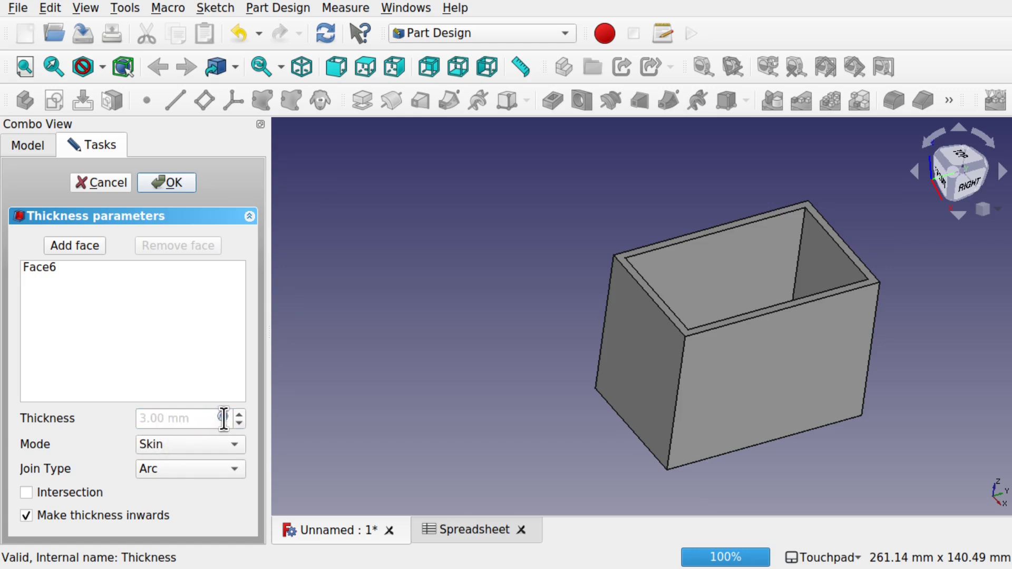
type("spre")
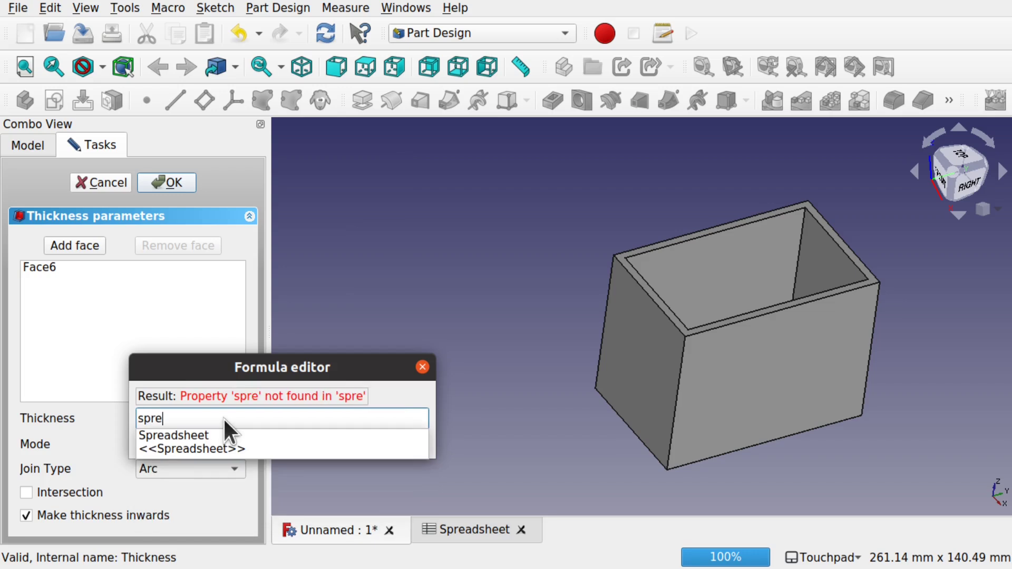
left_click(210, 433)
type("thic")
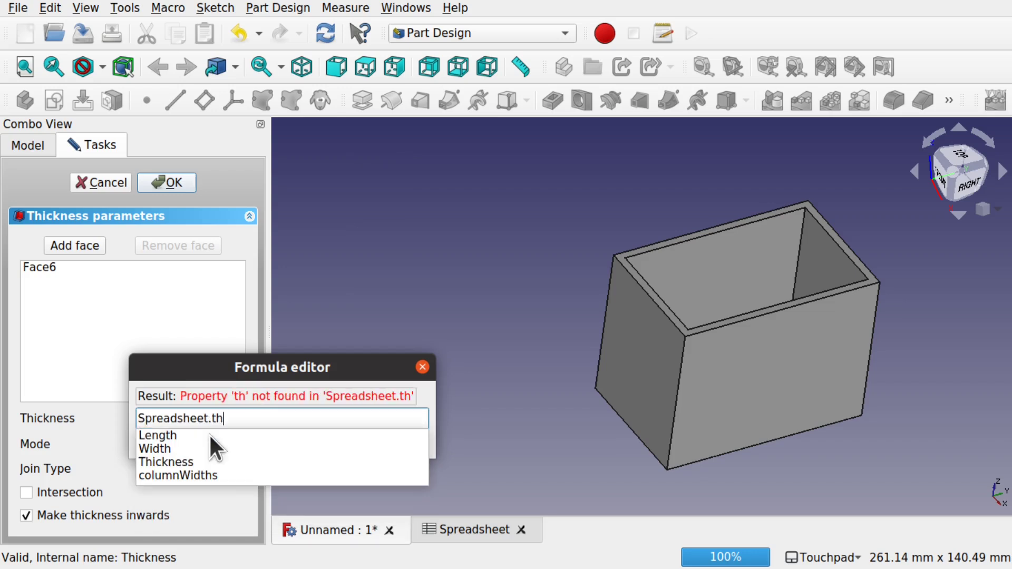
left_click(209, 435)
left_click(226, 442)
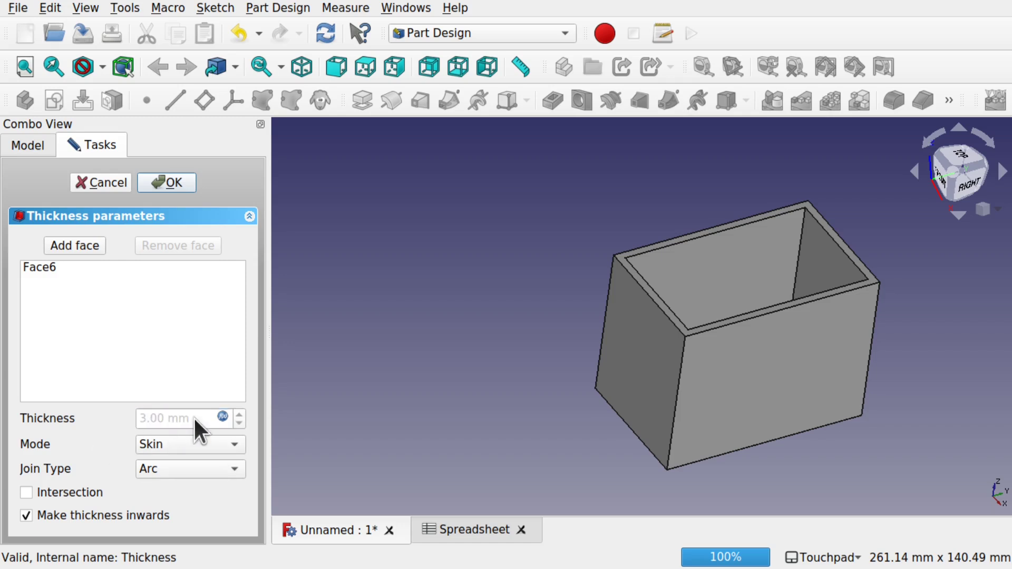
left_click(172, 181)
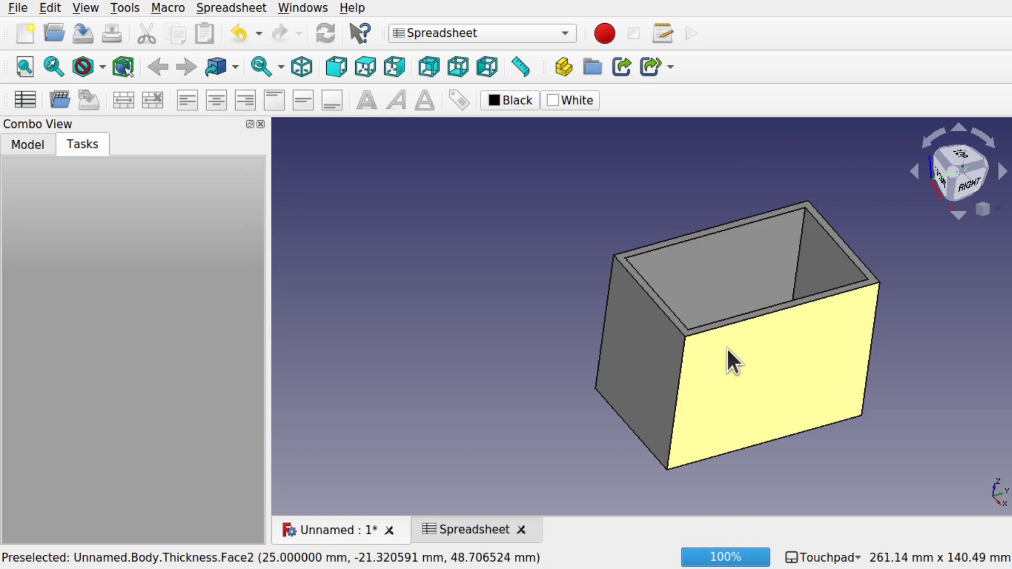
Step: Set the Thickness value in spreadsheet cell B4 to 8 and inspect the box walls in the 3D view
middle_click_drag(726, 347, 780, 365, "alt")
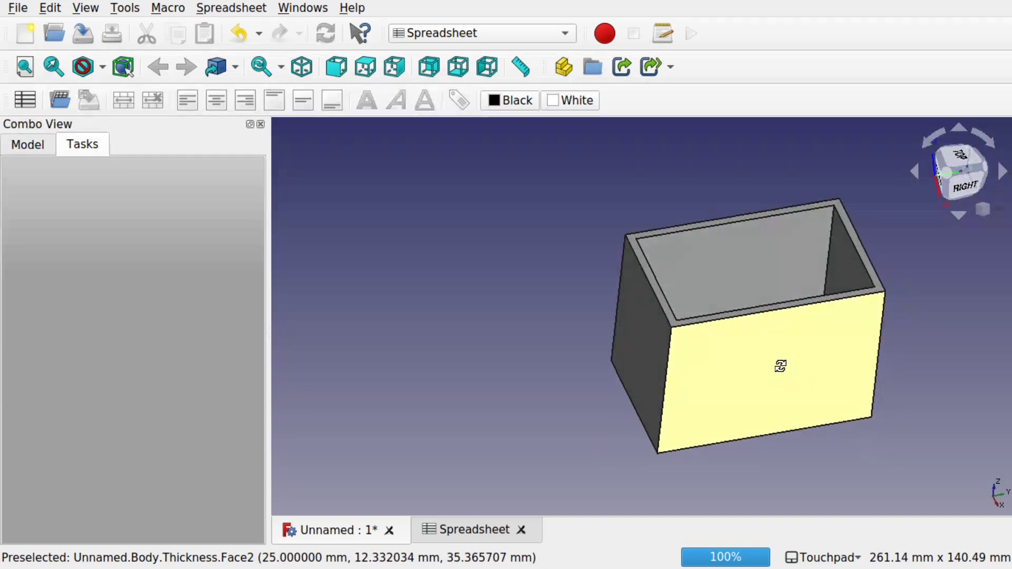
left_click(470, 528)
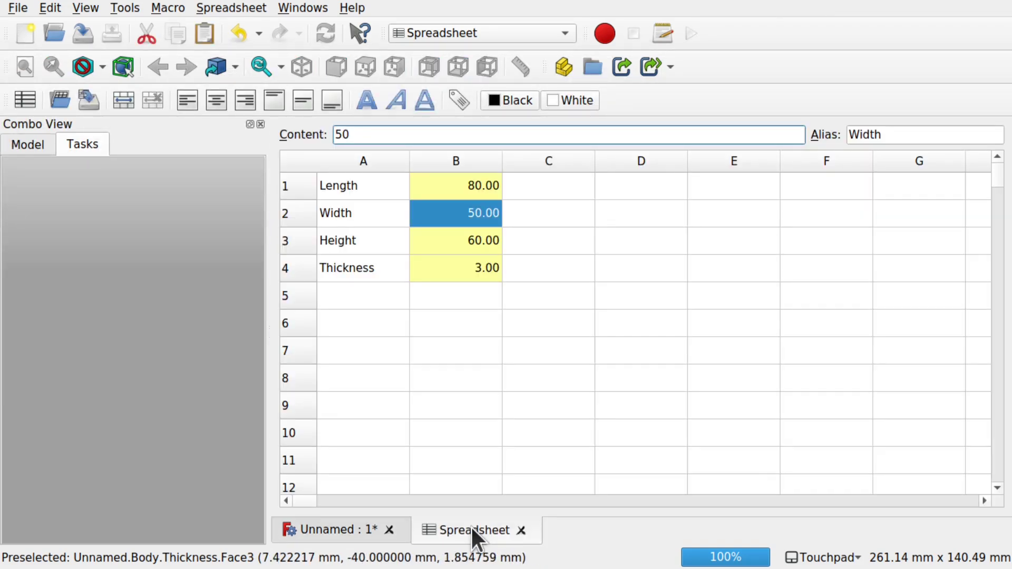
left_click(474, 268)
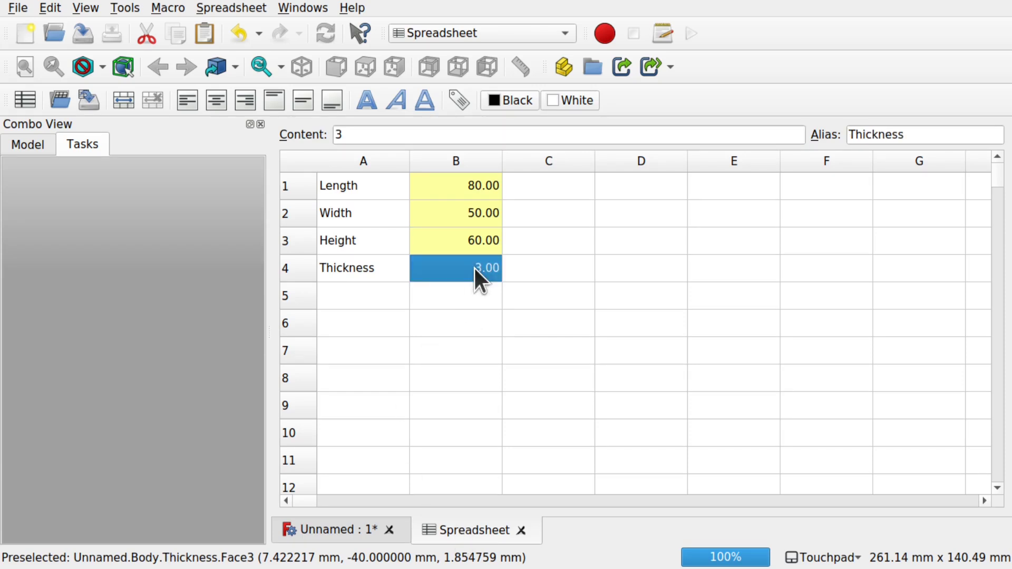
double_click(454, 271)
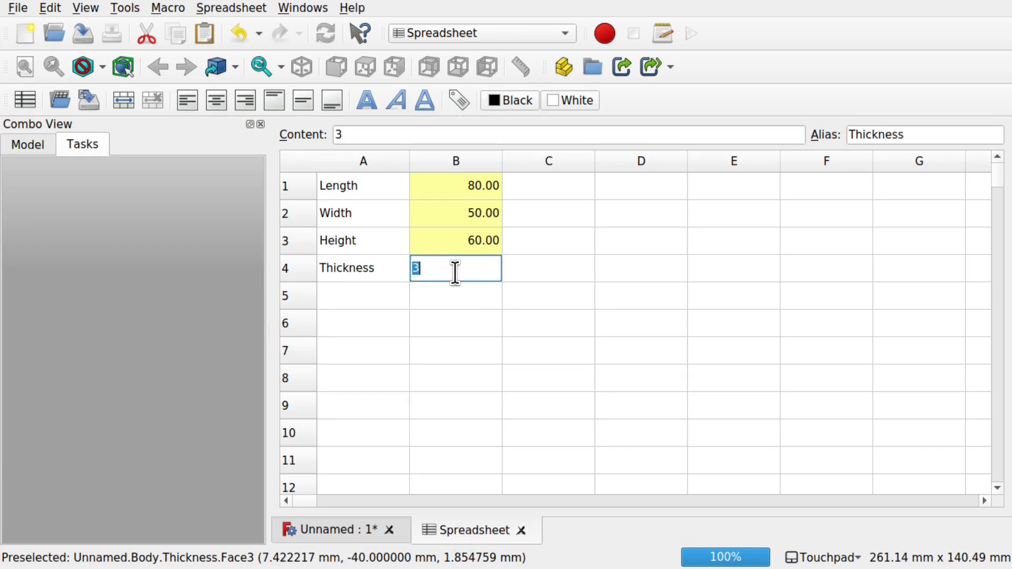
type("8")
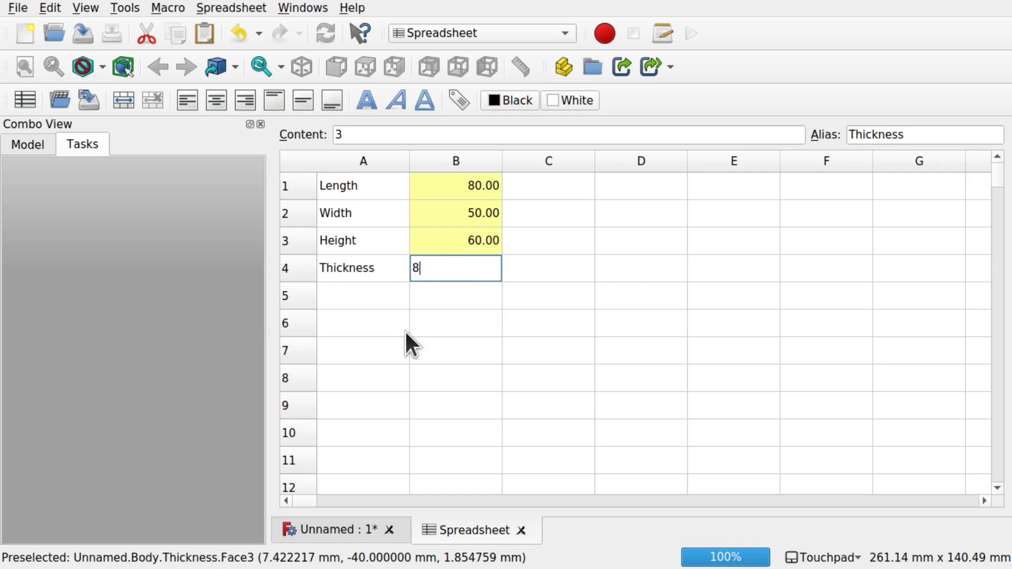
left_click(467, 351)
left_click(345, 527)
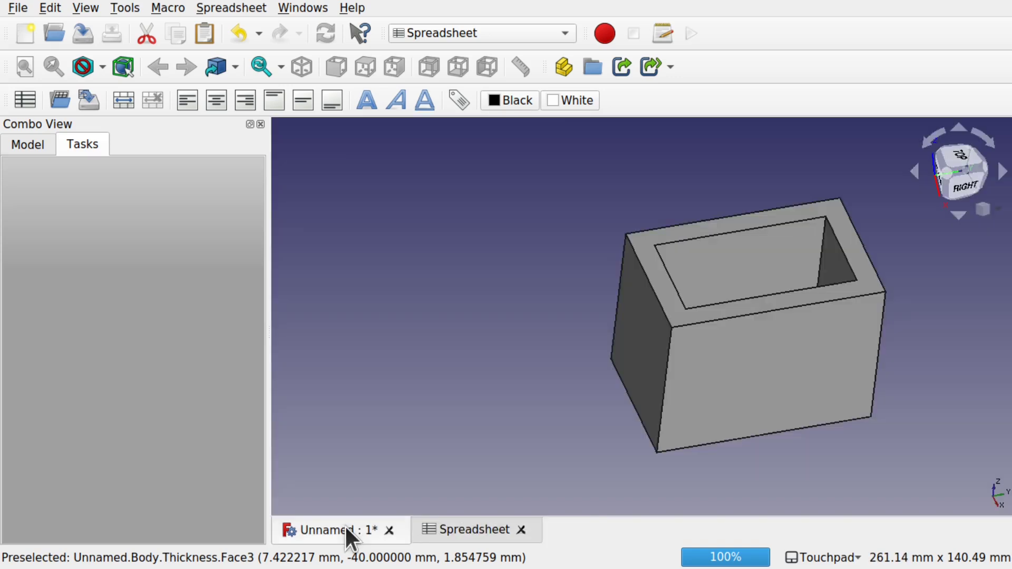
left_click_drag(732, 317, 508, 366, "alt")
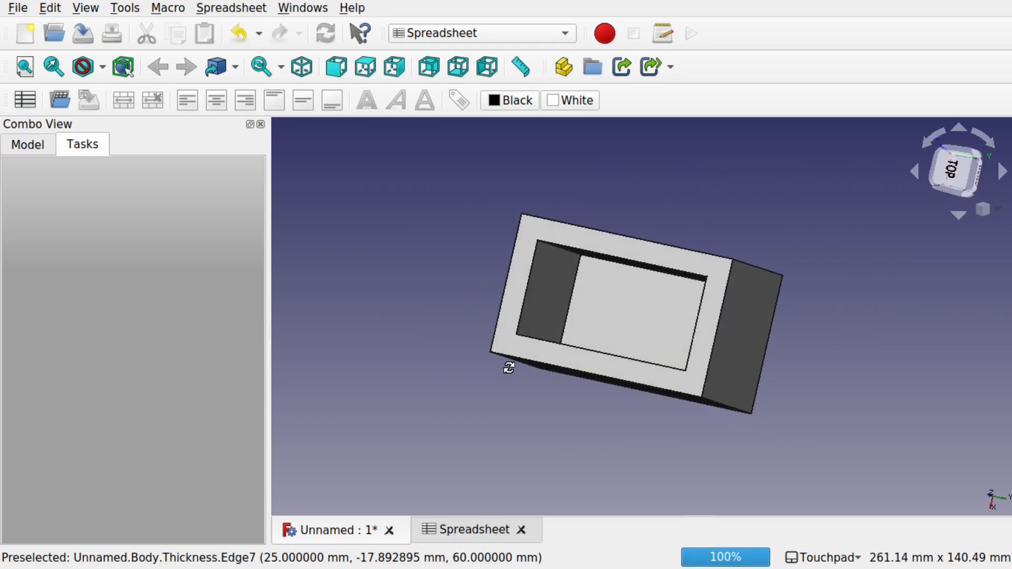
Step: Set the Thickness value in spreadsheet cell B4 to 14 and inspect the box from above in the 3D view
left_click(457, 530)
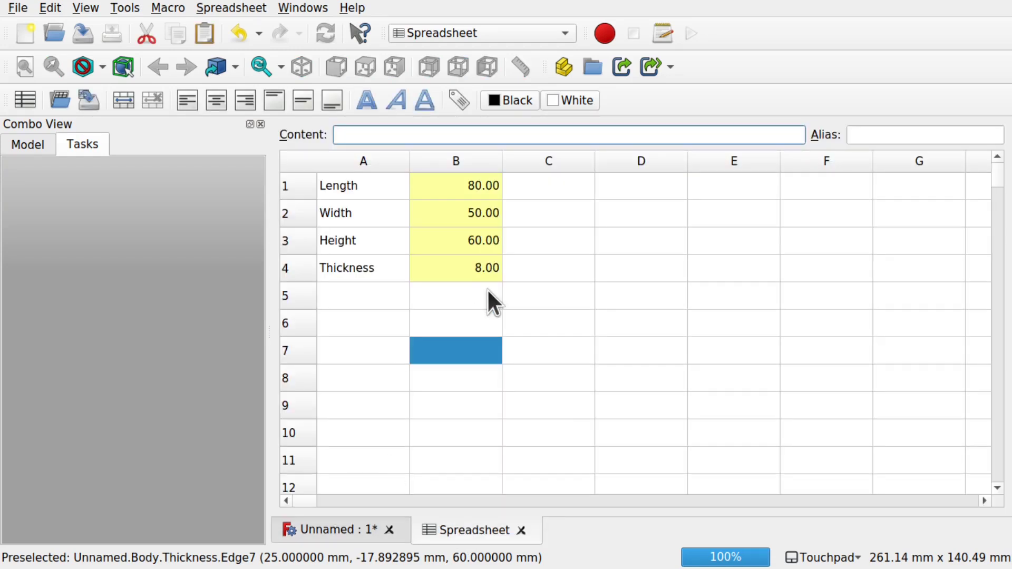
left_click(477, 270)
double_click(474, 267)
type("14")
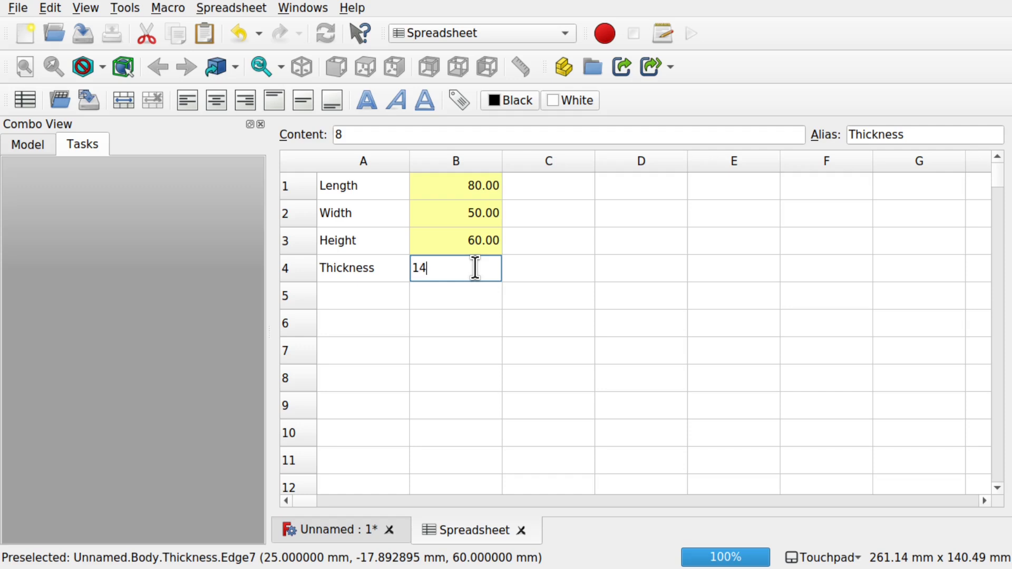
left_click(450, 384)
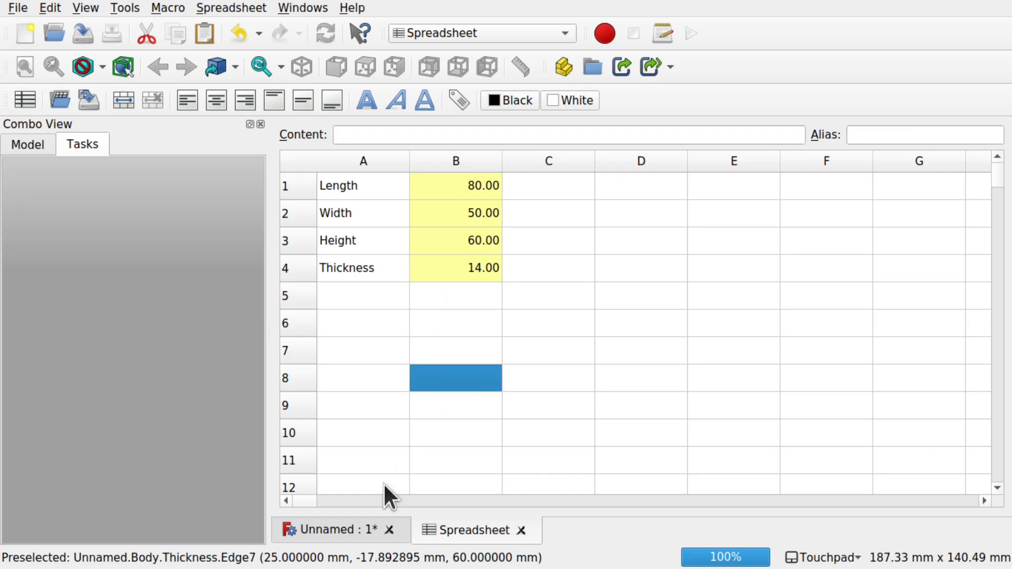
left_click(337, 531)
left_click_drag(600, 397, 672, 366, "alt")
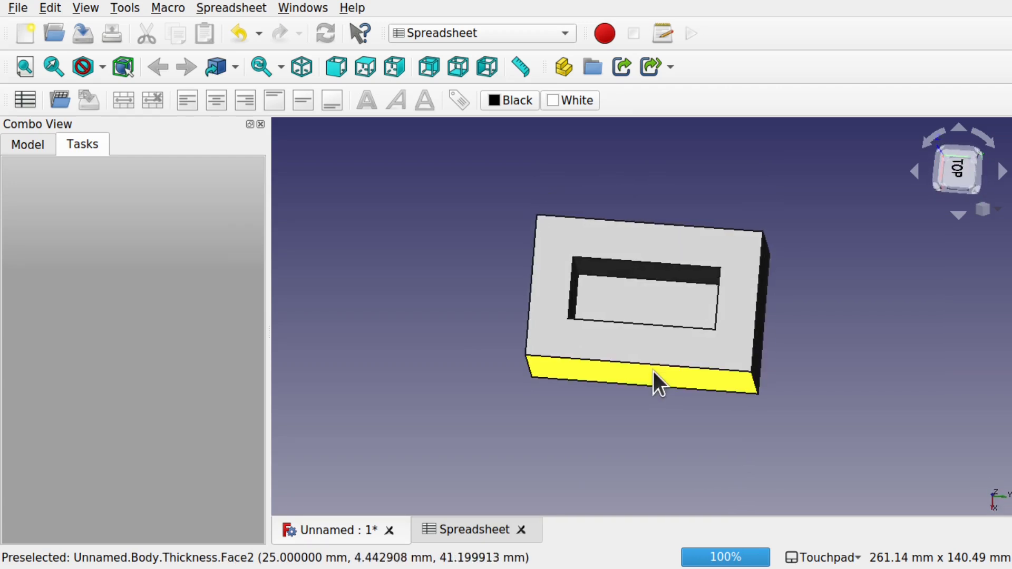
Step: Return to the spreadsheet and change the label in cell A1 to Depth
left_click(474, 529)
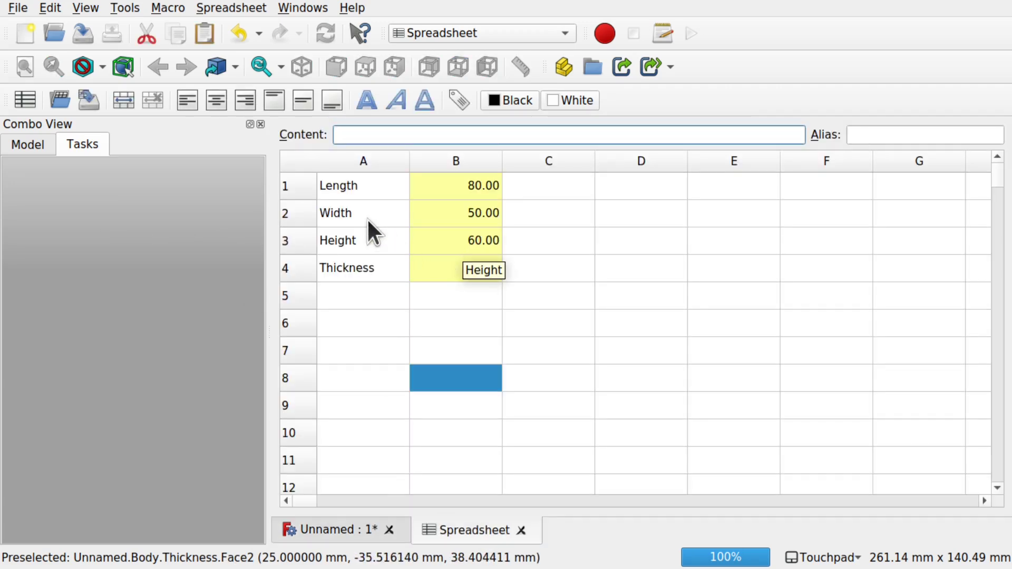
left_click(373, 188)
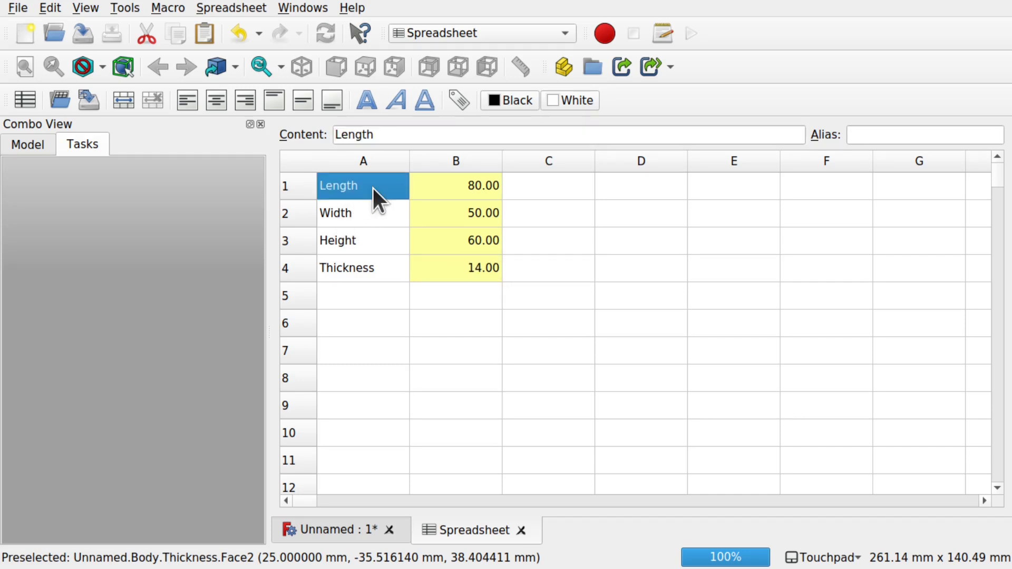
double_click(372, 185)
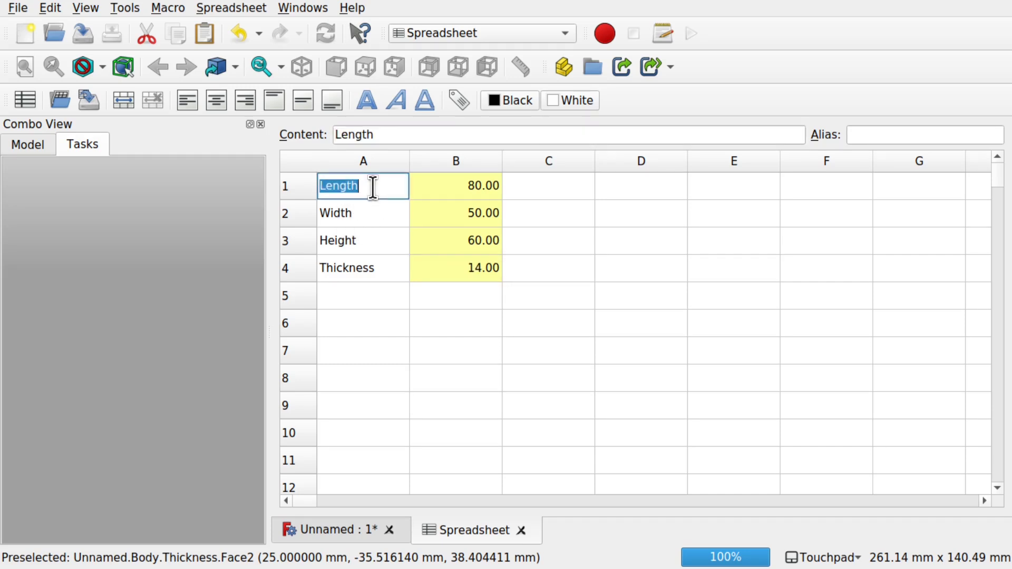
type("dept")
key("BackSpace")
key("BackSpace")
key("BackSpace")
key("BackSpace")
type("Depth")
left_click(516, 295)
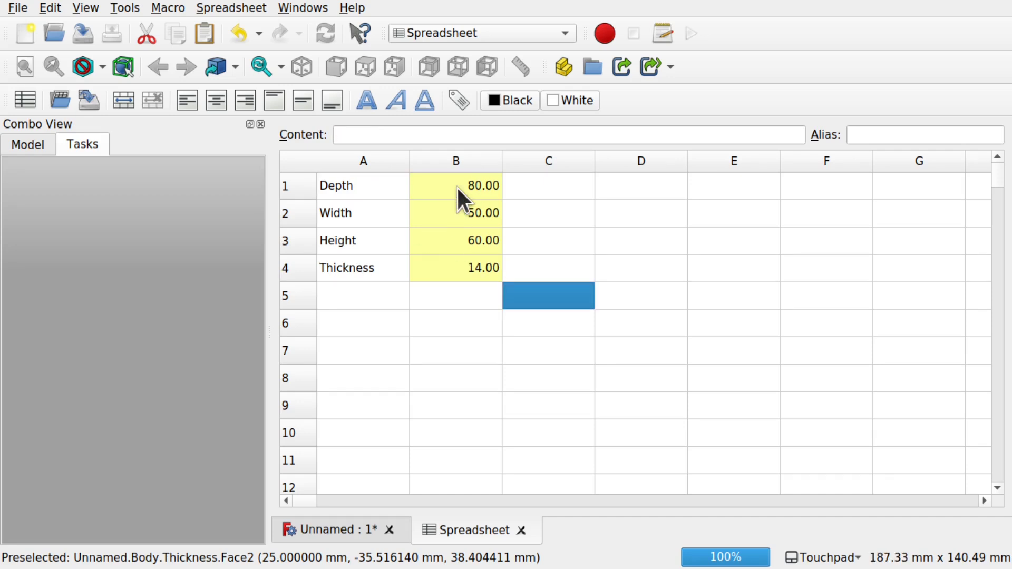
Step: Change the alias of spreadsheet cell B1 to Depth and compare it with the alias of cell B2
left_click(456, 187)
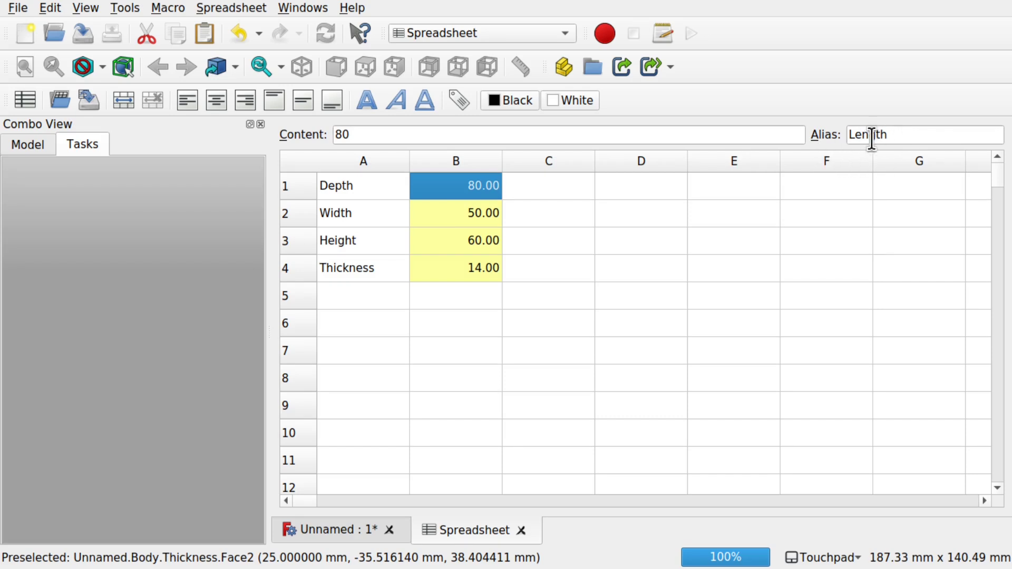
left_click_drag(900, 136, 831, 140)
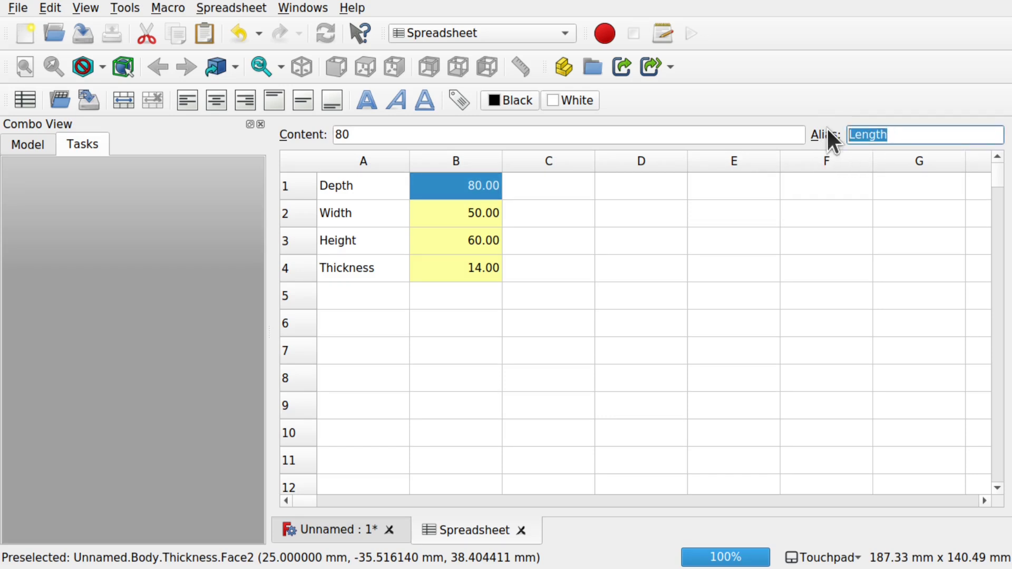
type("Depth")
key("Return")
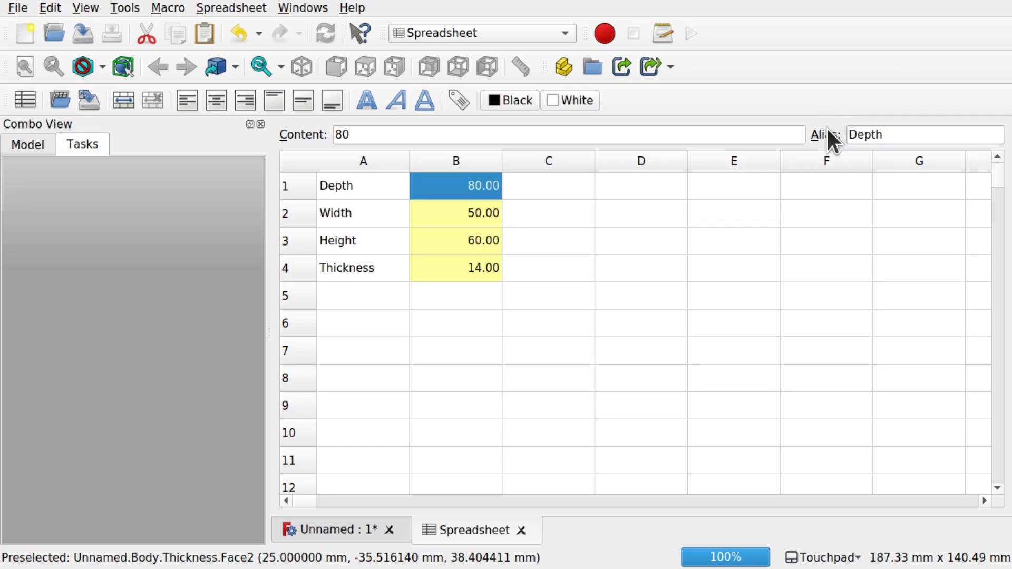
left_click(464, 218)
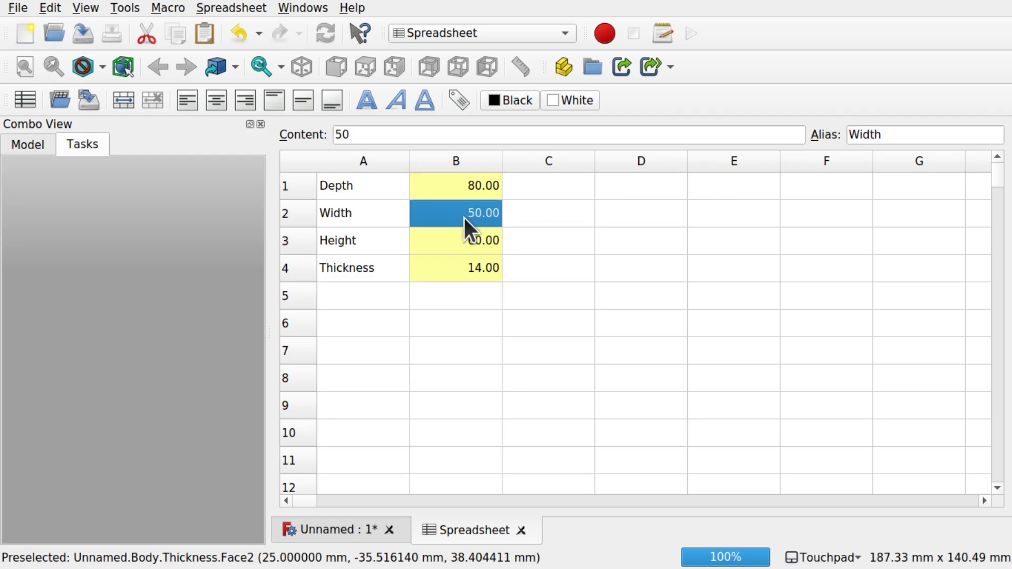
left_click(451, 187)
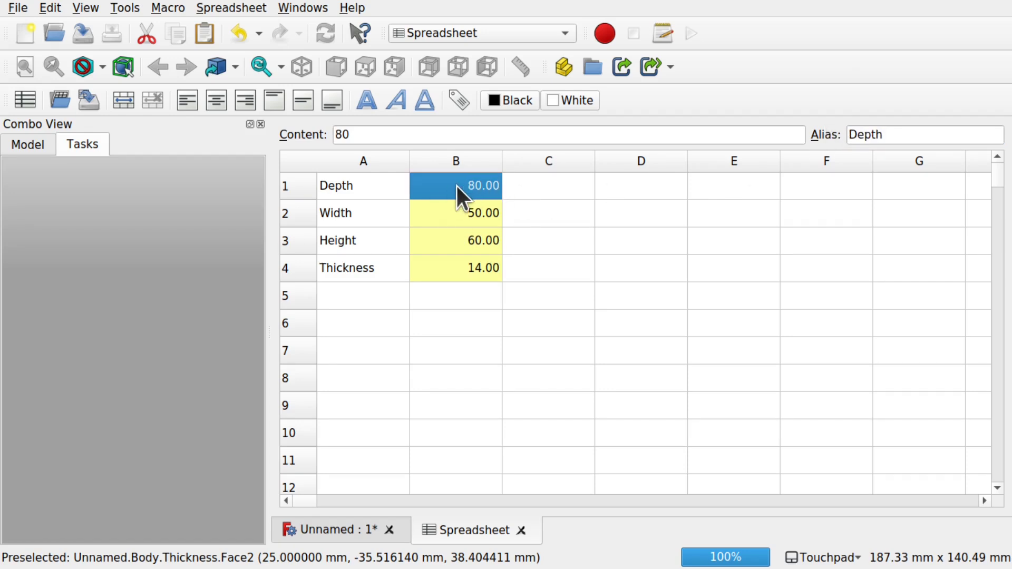
Step: Open the pad's sketch from the model tree and check the formula behind the rectangle's horizontal dimension
left_click(357, 530)
left_click_drag(527, 423, 614, 343, "alt")
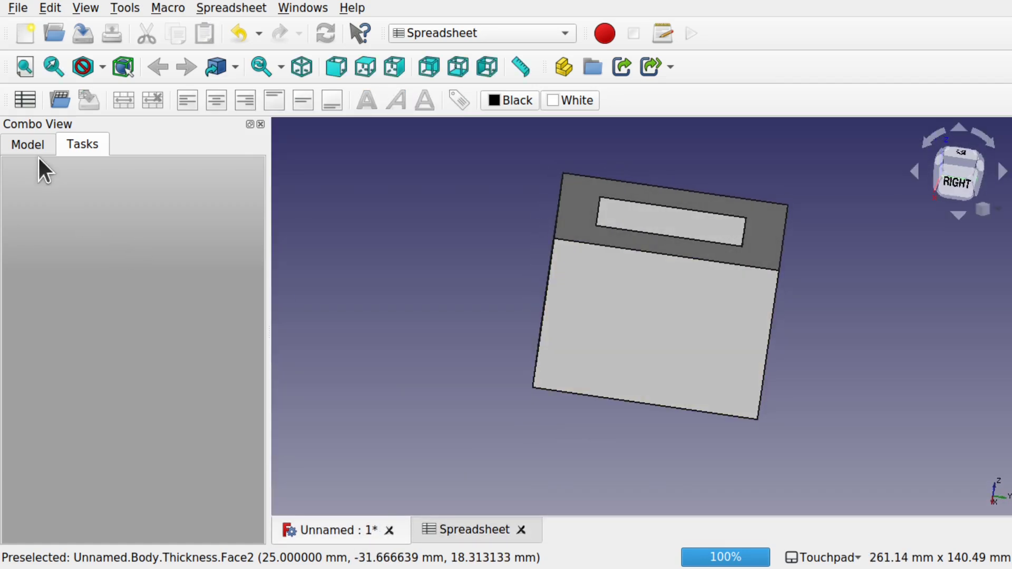
left_click(30, 146)
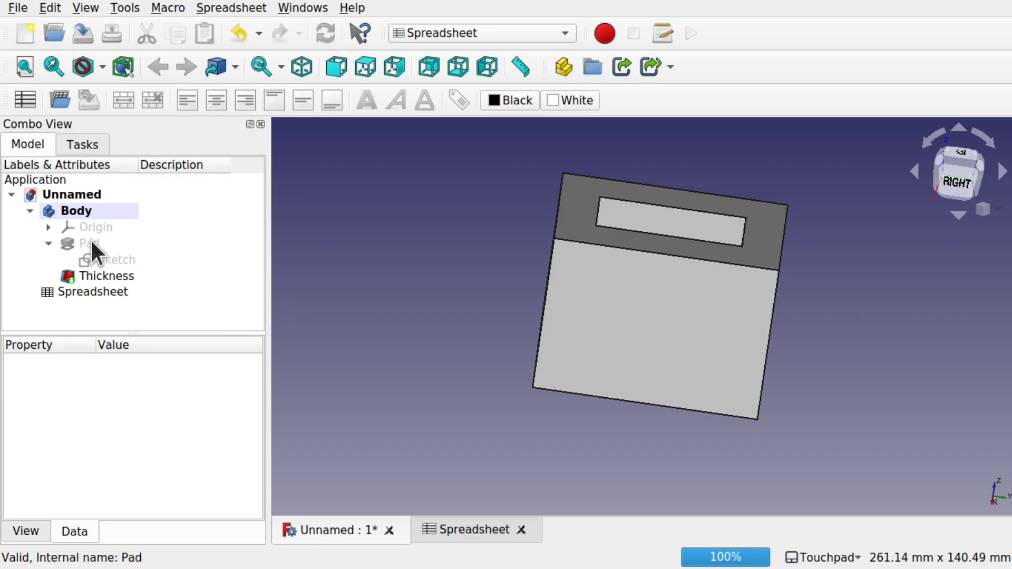
double_click(106, 260)
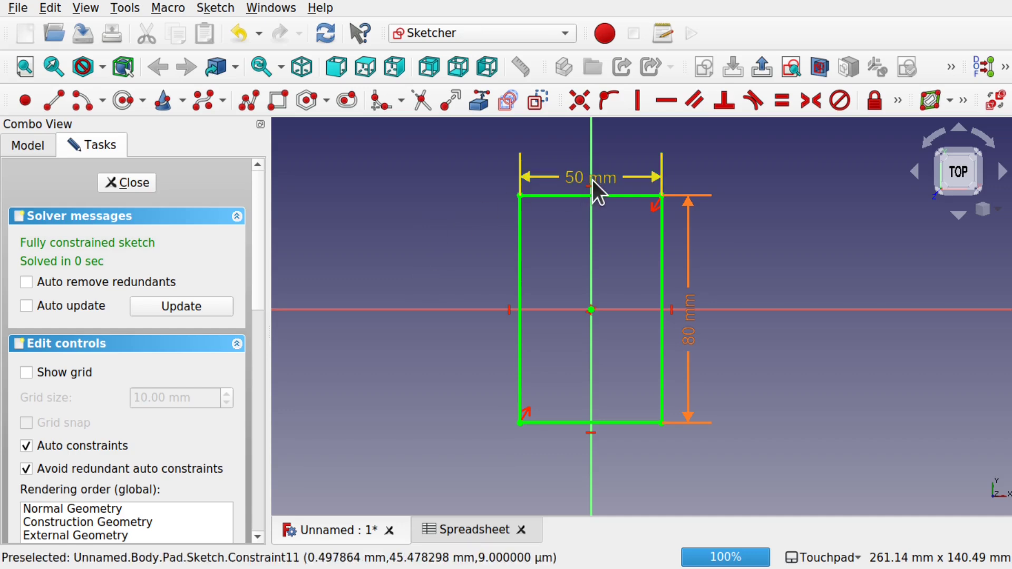
double_click(592, 181)
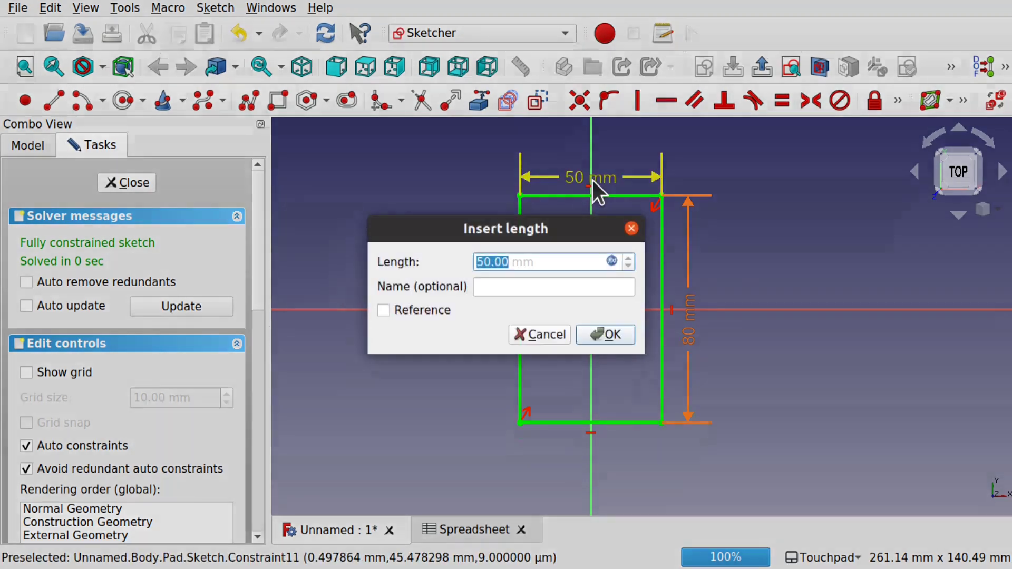
left_click(611, 261)
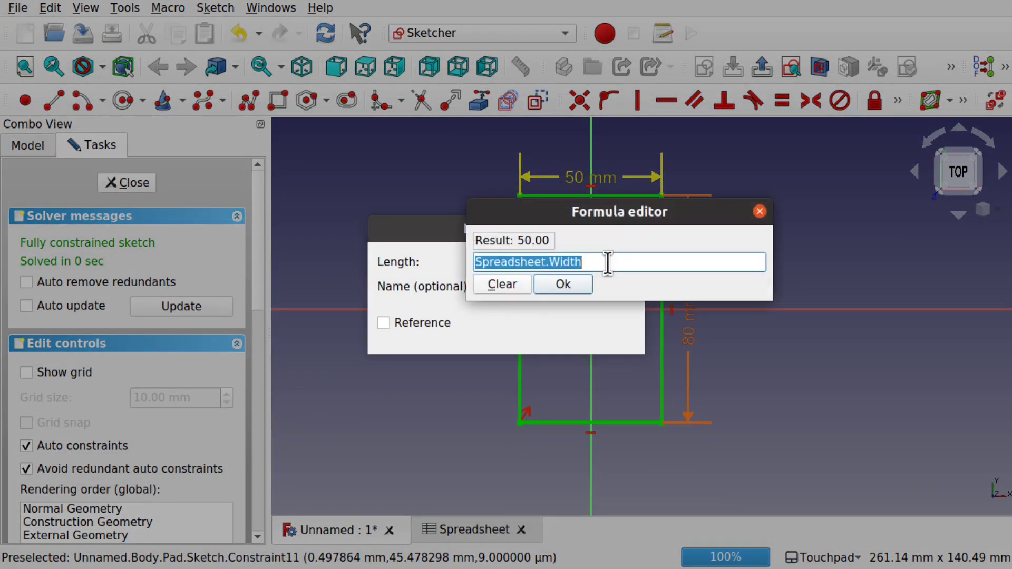
left_click(562, 285)
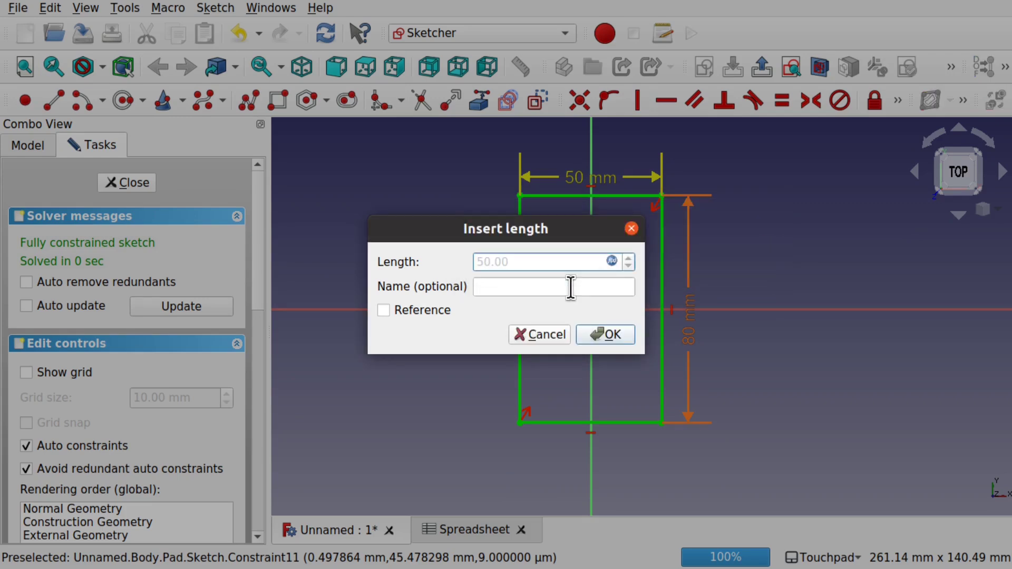
left_click(615, 331)
Step: Check which spreadsheet alias the formula of the rectangle's vertical dimension refers to
double_click(688, 332)
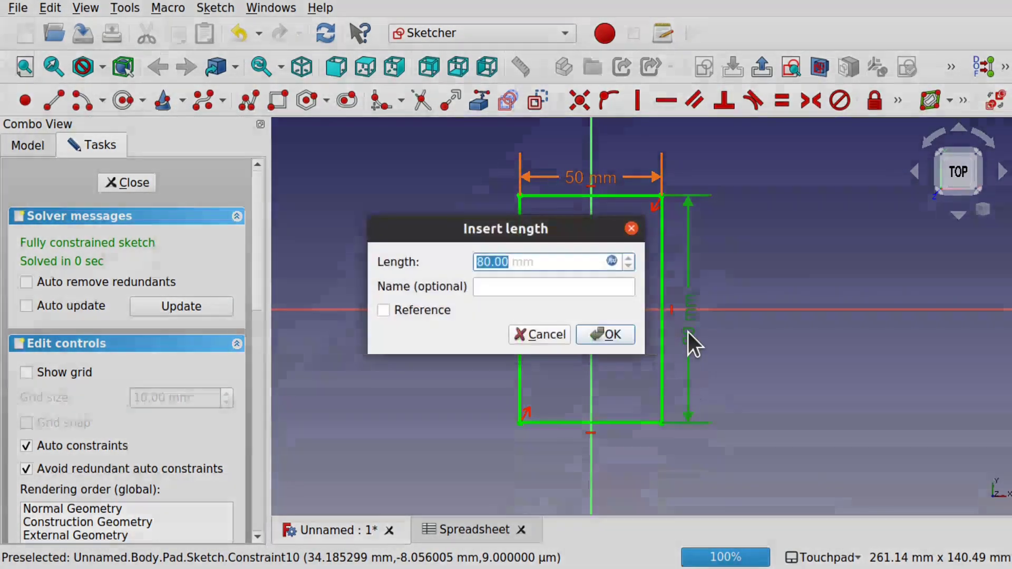
left_click(611, 260)
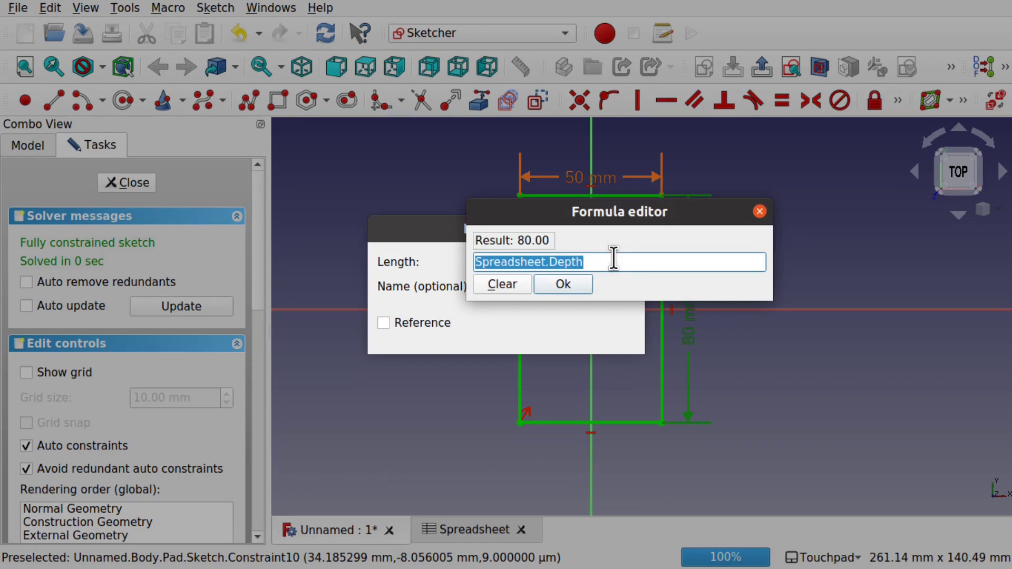
left_click(550, 262)
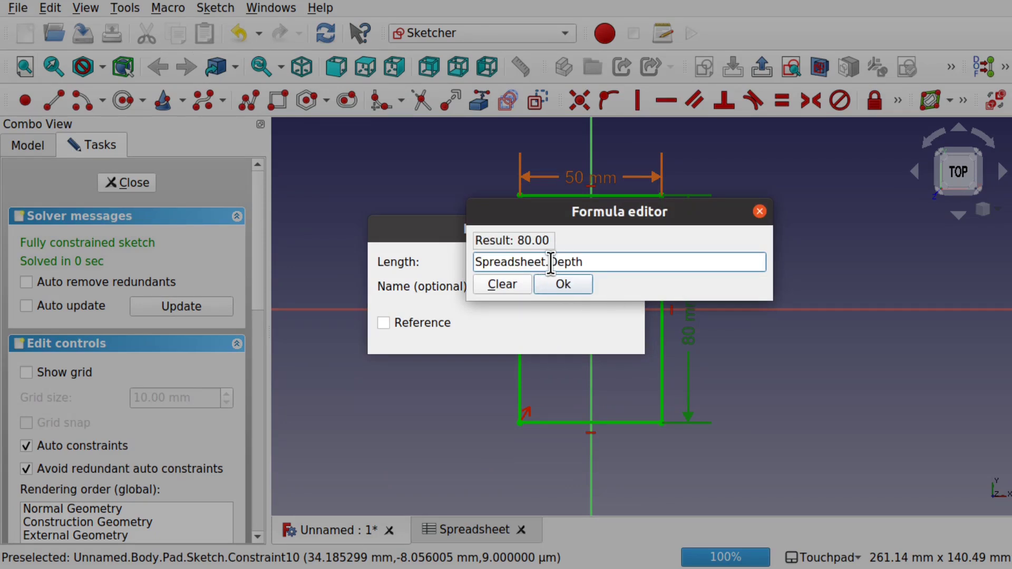
left_click_drag(550, 262, 596, 262)
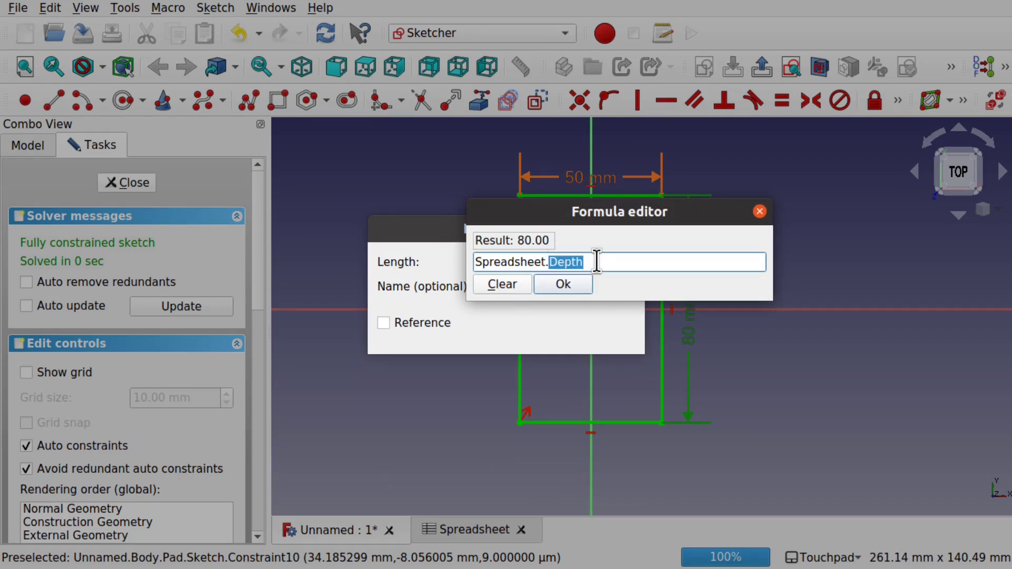
left_click(562, 283)
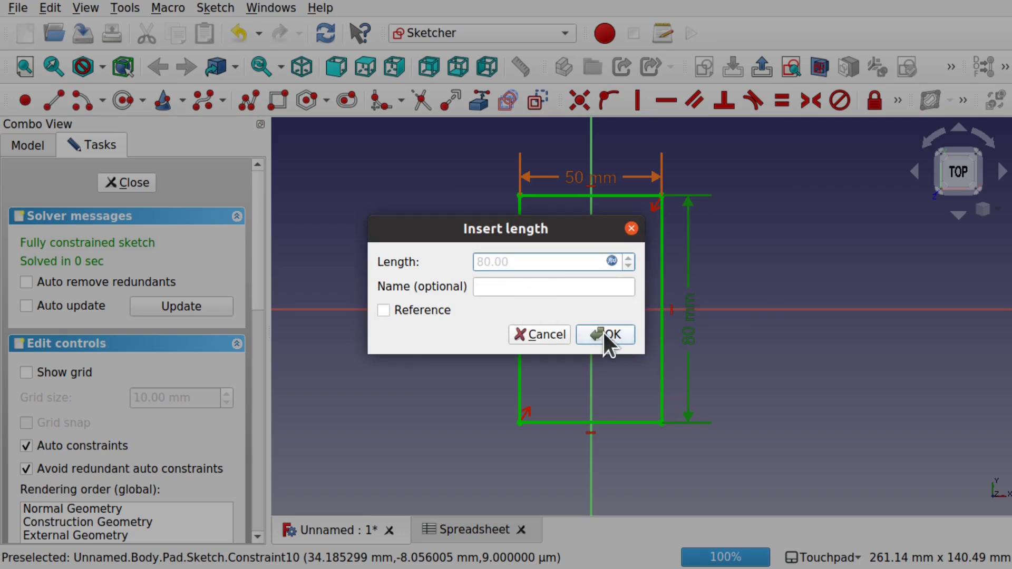
left_click(603, 333)
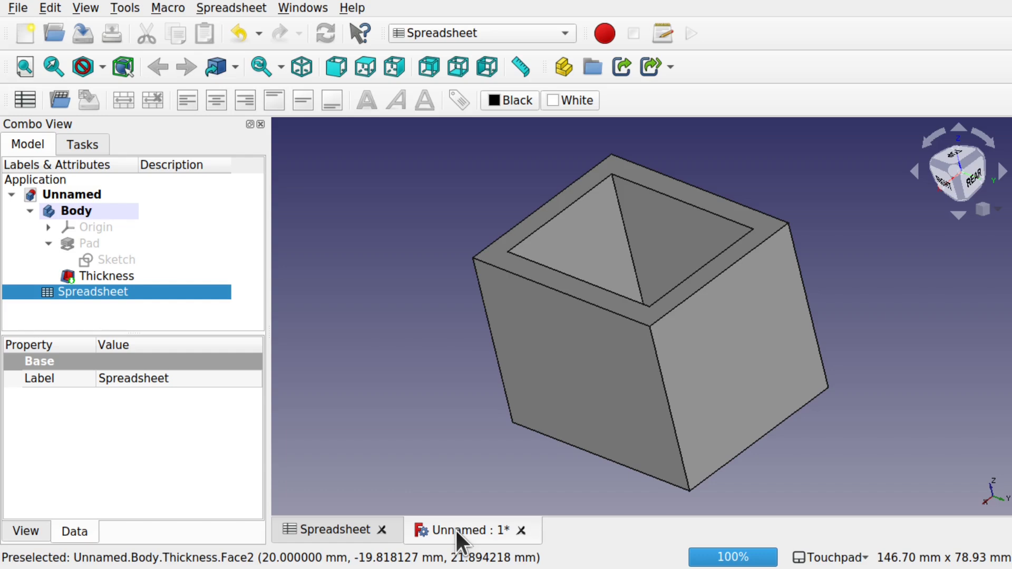
left_click(340, 528)
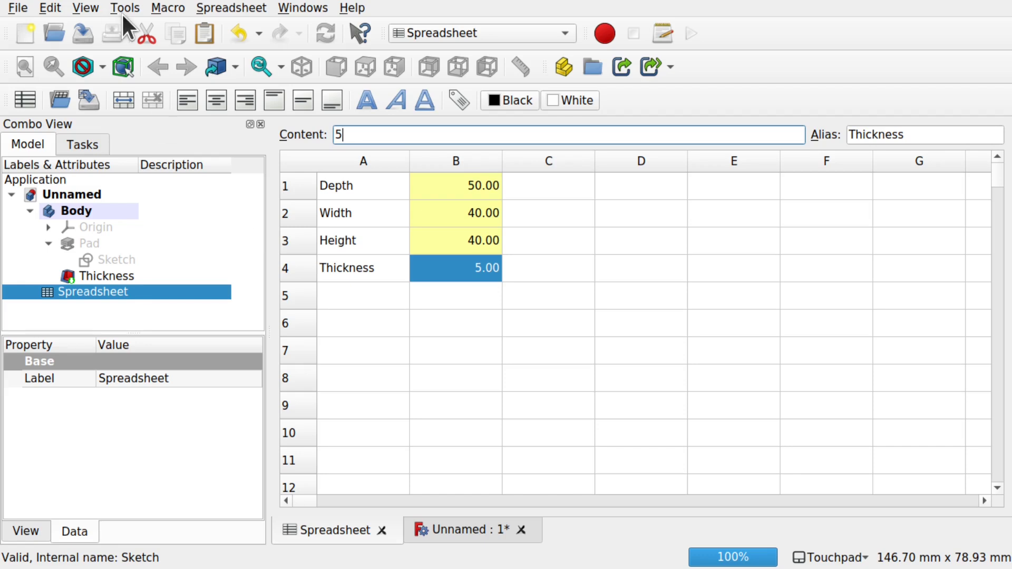
left_click(96, 5)
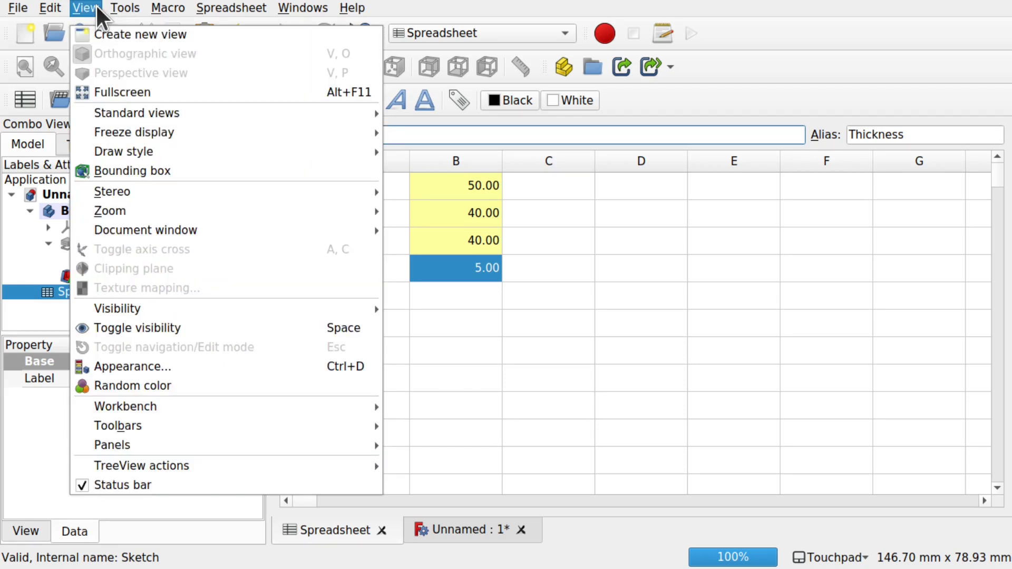
mouse_move(205, 232)
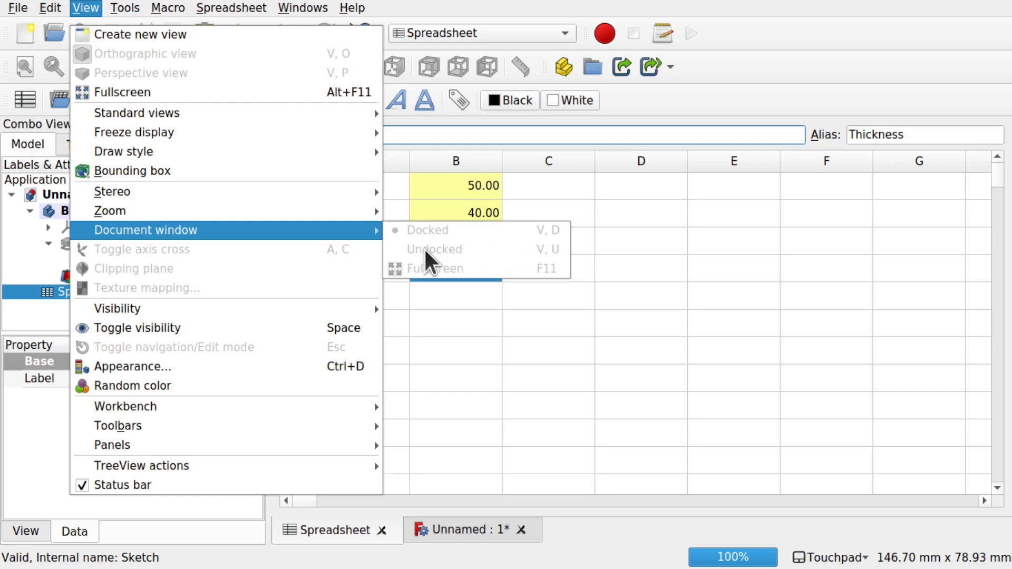
left_click(456, 529)
left_click(456, 529)
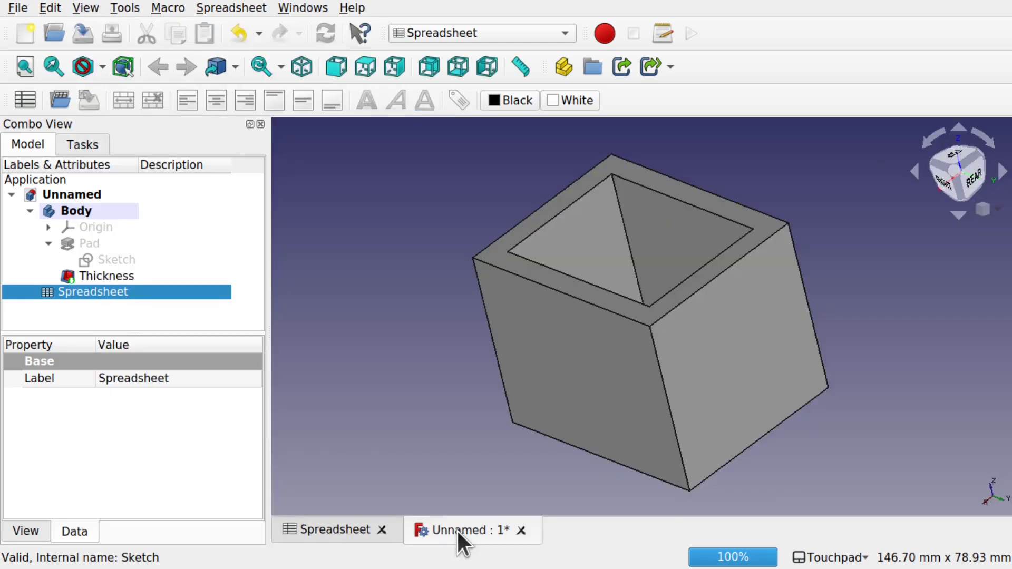
Step: Undock the box's 3D view into its own window and place it beside the main window with the spreadsheet
left_click(125, 7)
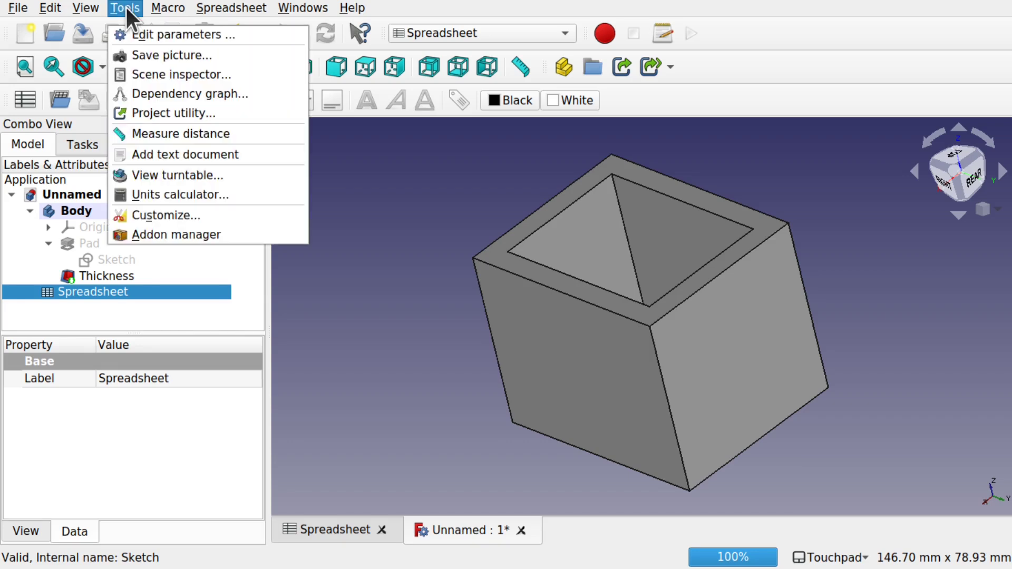
mouse_move(81, 5)
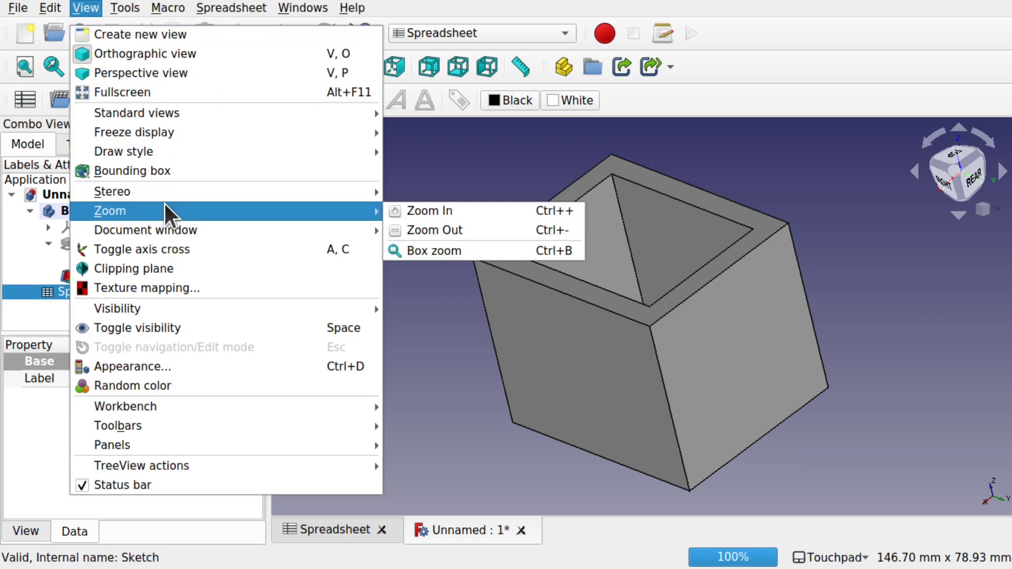
mouse_move(166, 237)
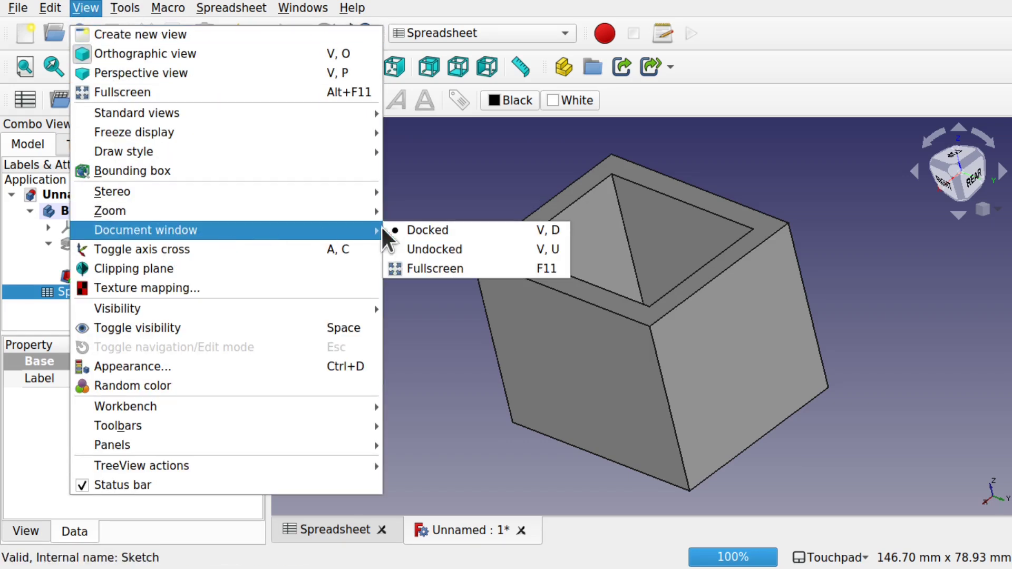
left_click(422, 248)
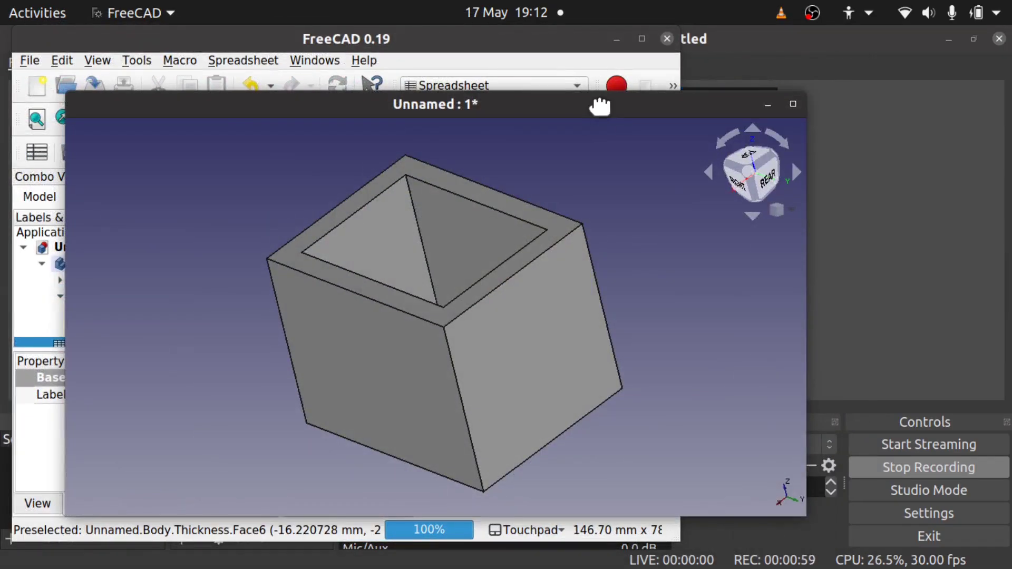
left_click_drag(600, 106, 762, 93)
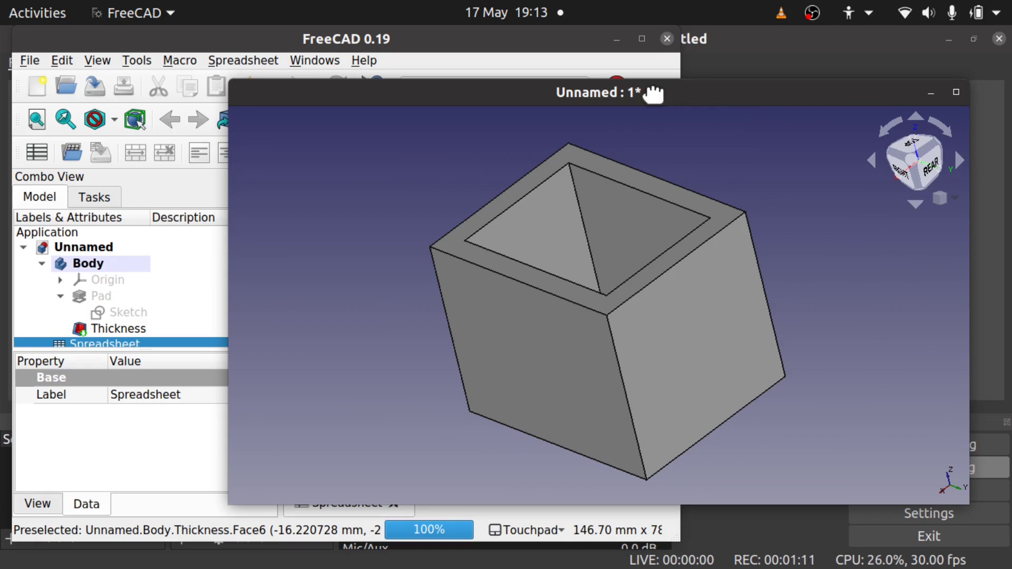
left_click_drag(652, 82, 719, 94)
left_click_drag(272, 264, 685, 206)
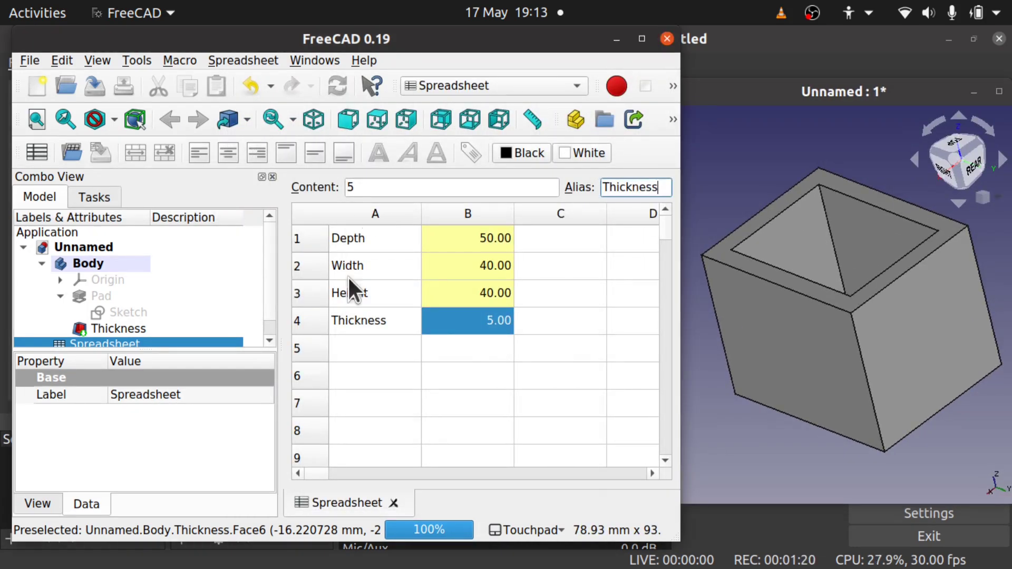
Step: Set the Thickness value in spreadsheet cell B4 to 10
double_click(492, 320)
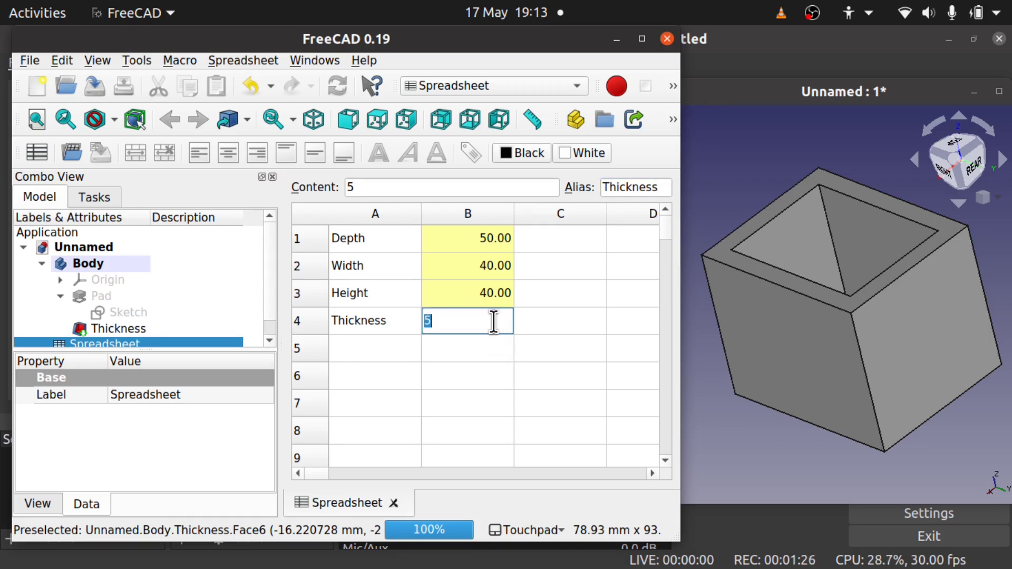
type("10")
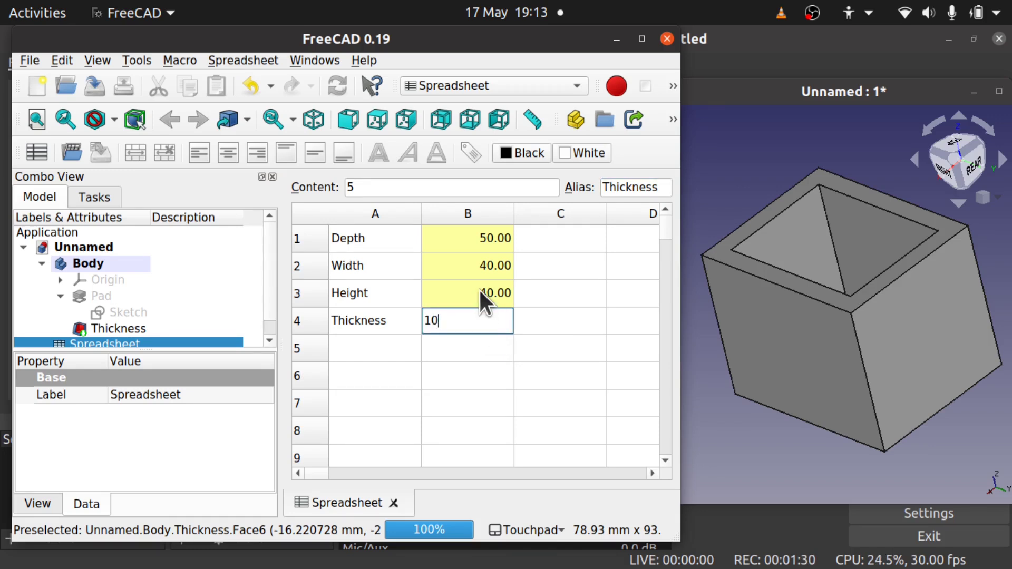
left_click(479, 290)
Step: Set both the Height in spreadsheet cell B3 and the Width in cell B2 to 20
double_click(498, 295)
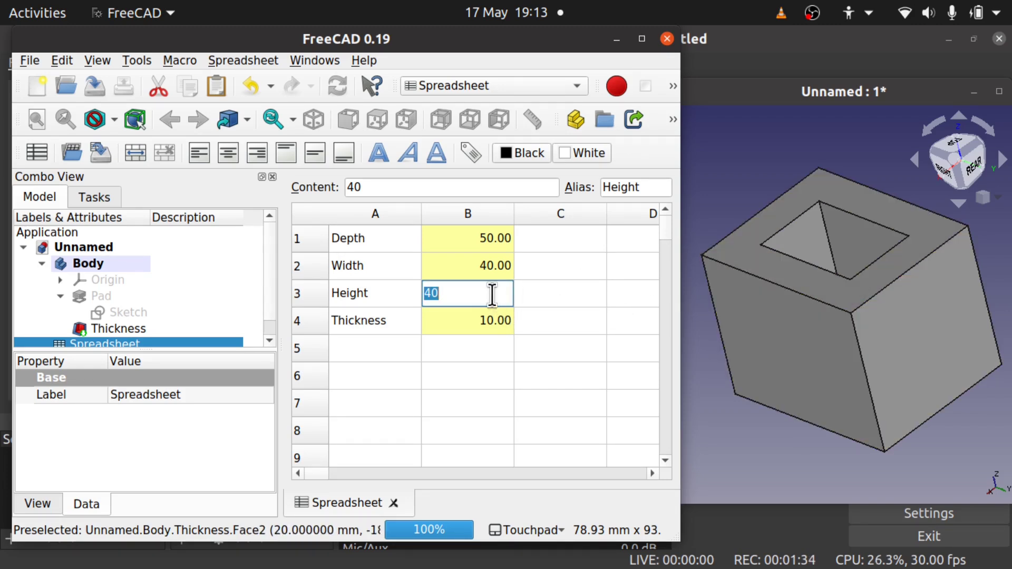
type("20")
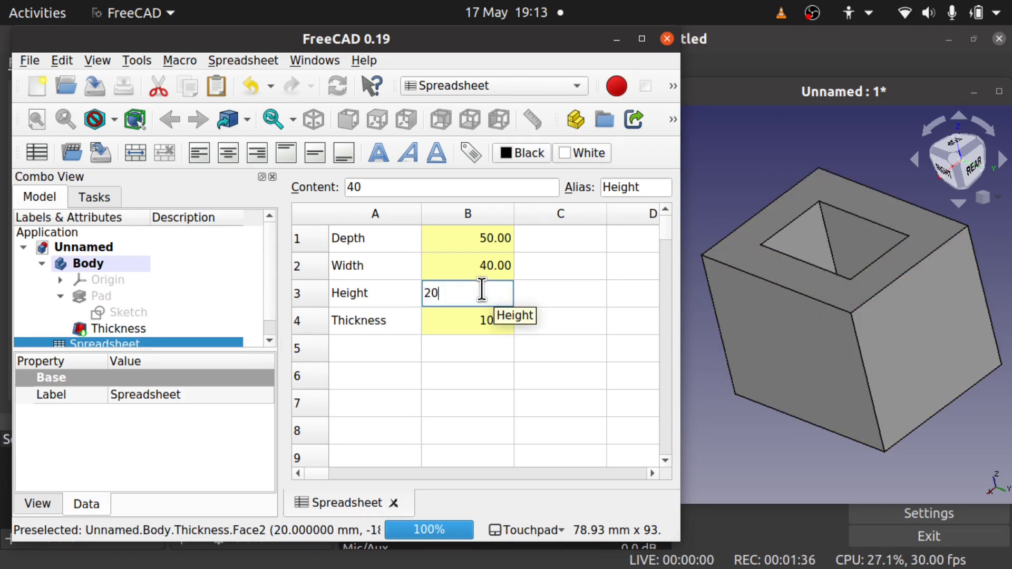
left_click(464, 269)
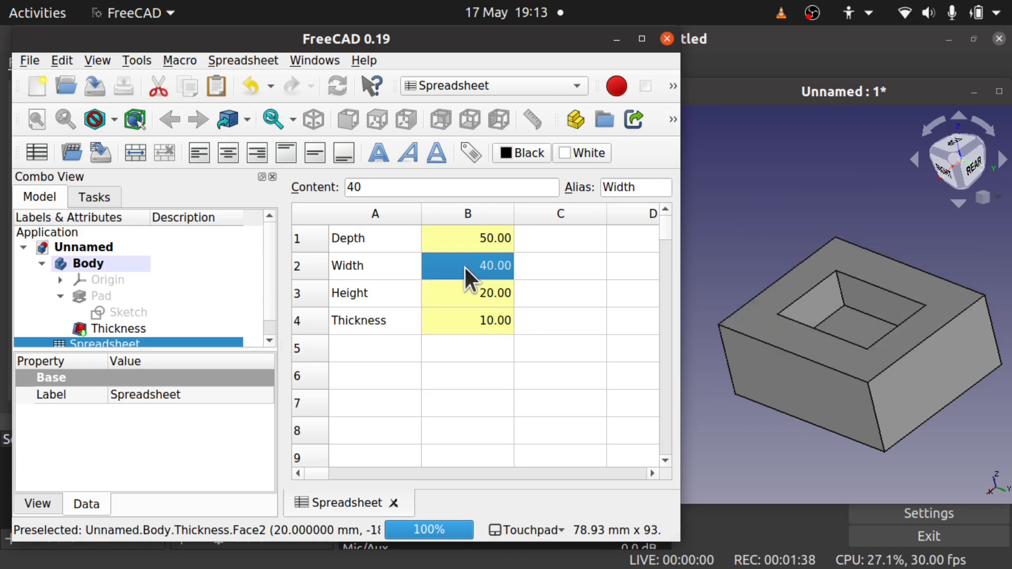
double_click(464, 265)
type("20")
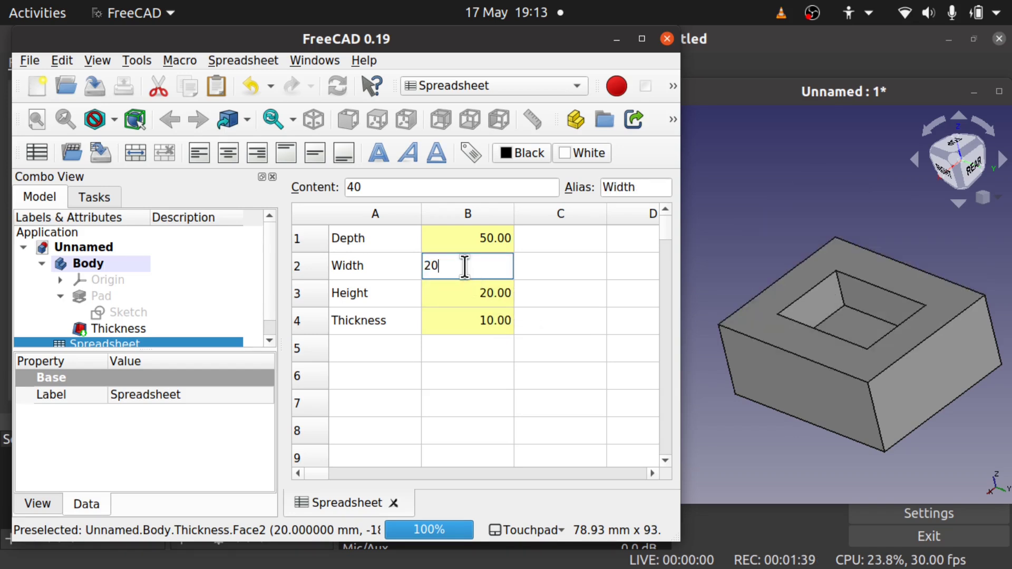
Step: Set the Depth in cell B1 and the Thickness in cell B4 to 2
left_click(473, 240)
left_click(473, 239)
type("2")
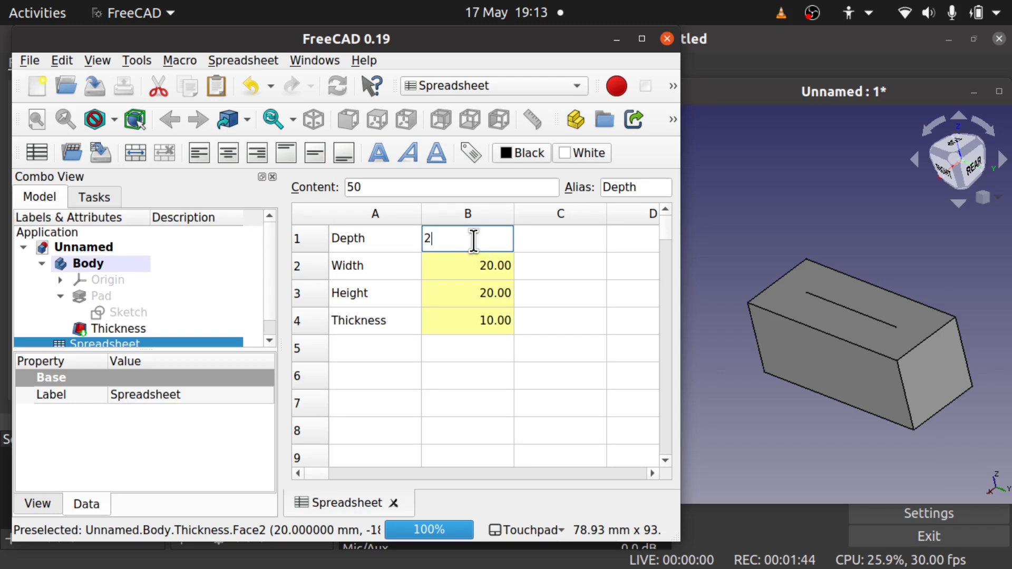
left_click(478, 319)
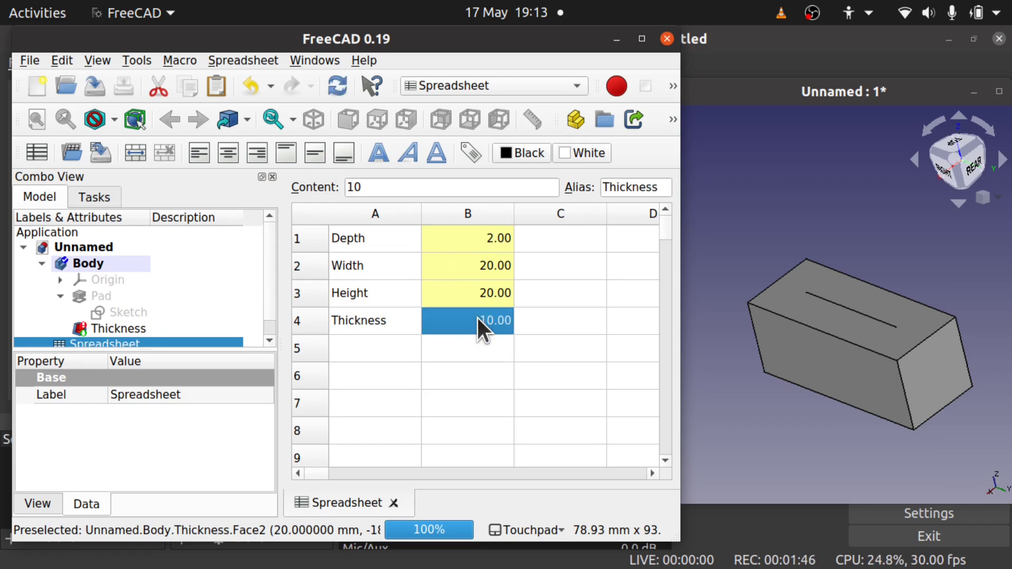
left_click(476, 315)
type("2")
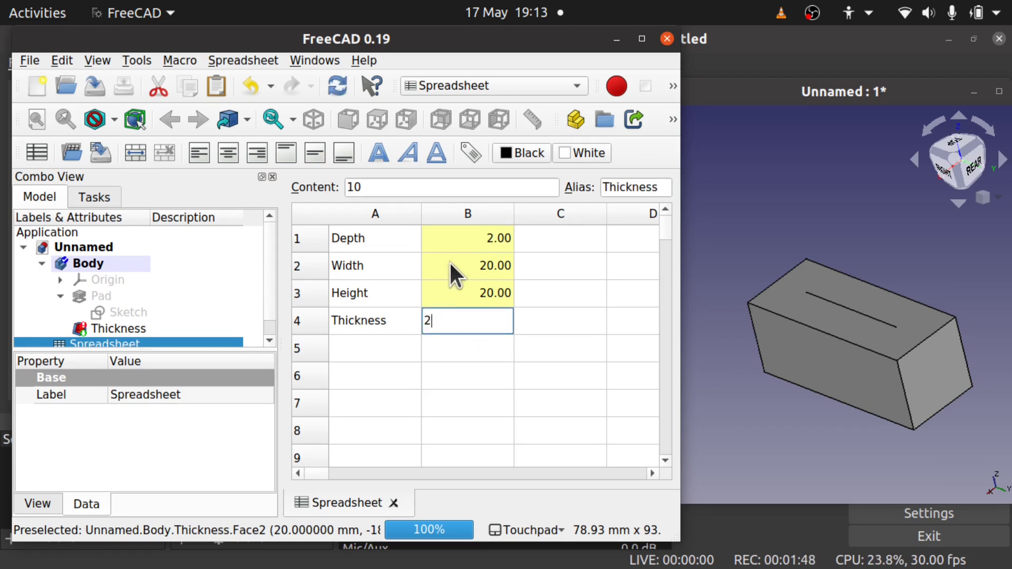
left_click(451, 260)
Step: Set the Depth value in spreadsheet cell B1 to 10
double_click(481, 236)
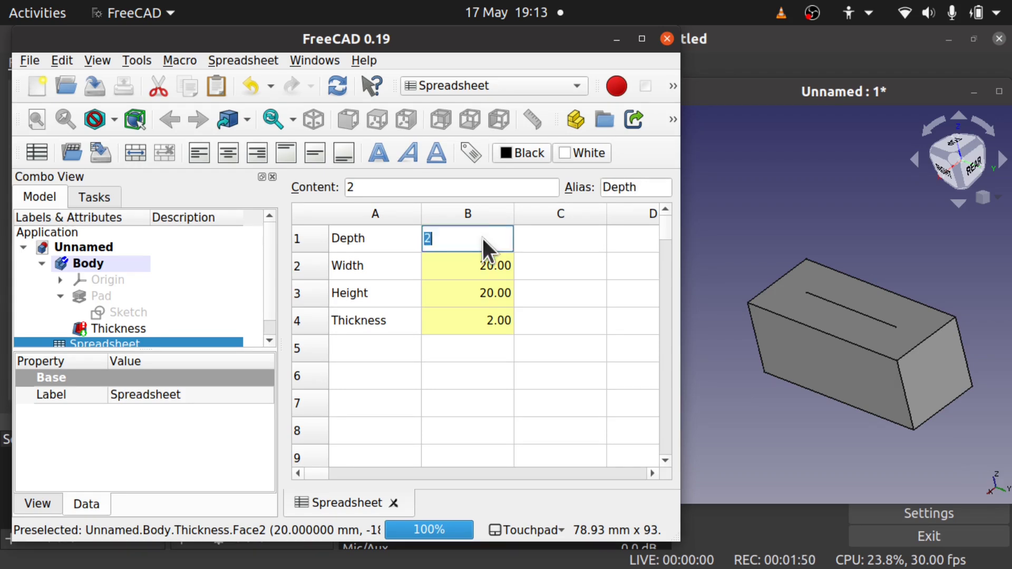
type("10")
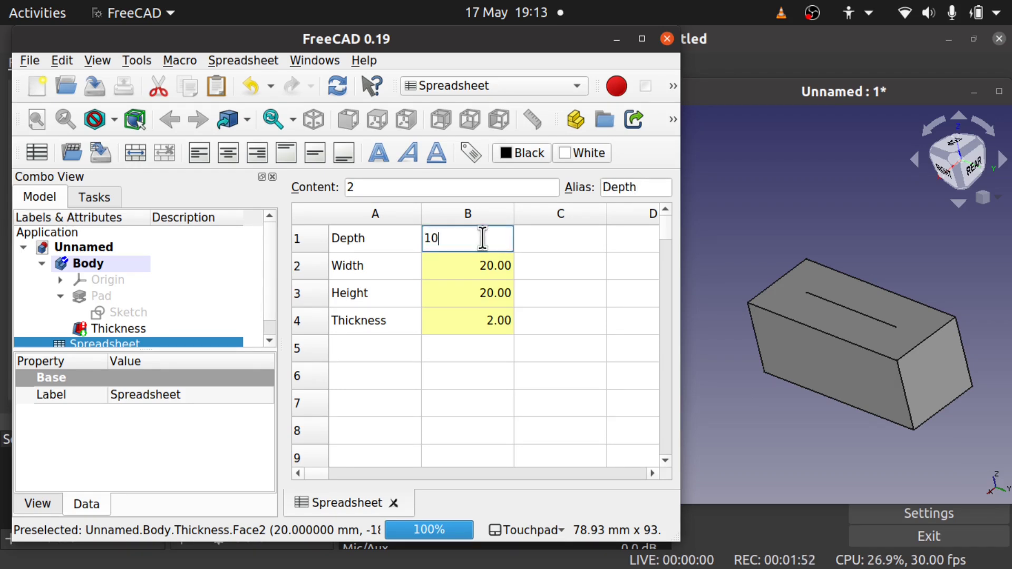
key("Return")
left_click(481, 316)
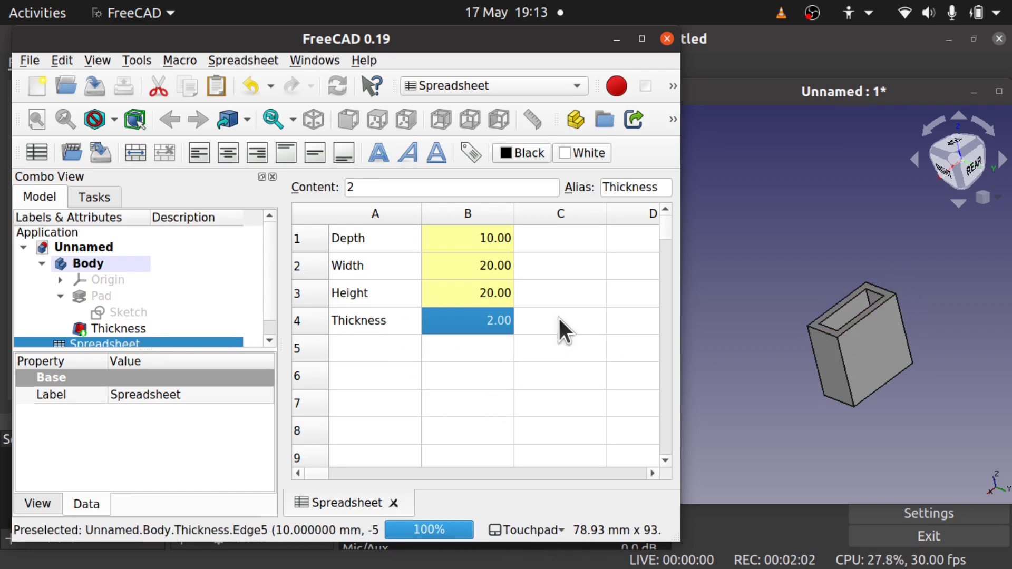
Step: Set the Width in cell B2 to 30 and the Height in cell B3 to 80
double_click(489, 264)
type("30")
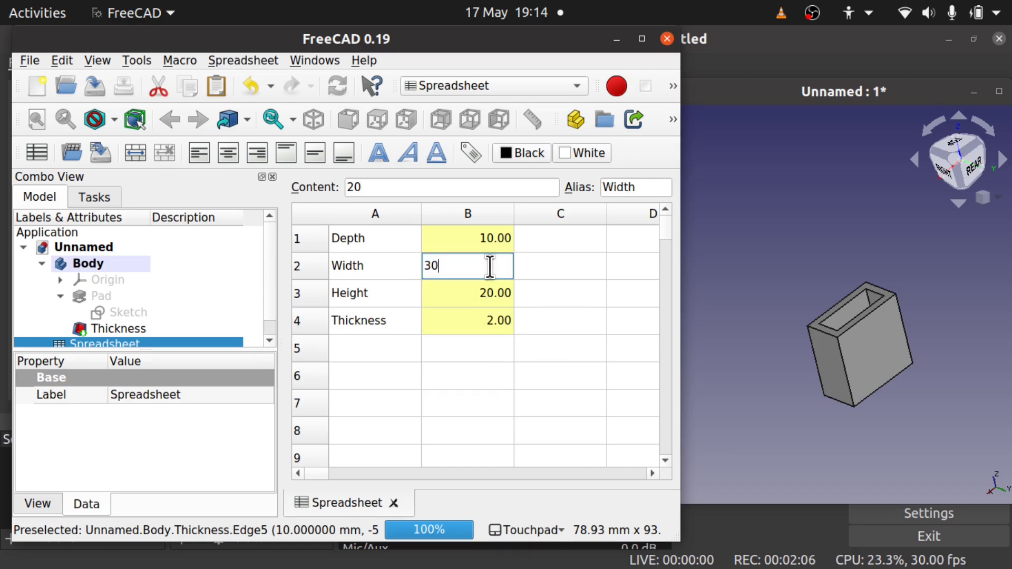
left_click(474, 297)
double_click(474, 297)
type("80")
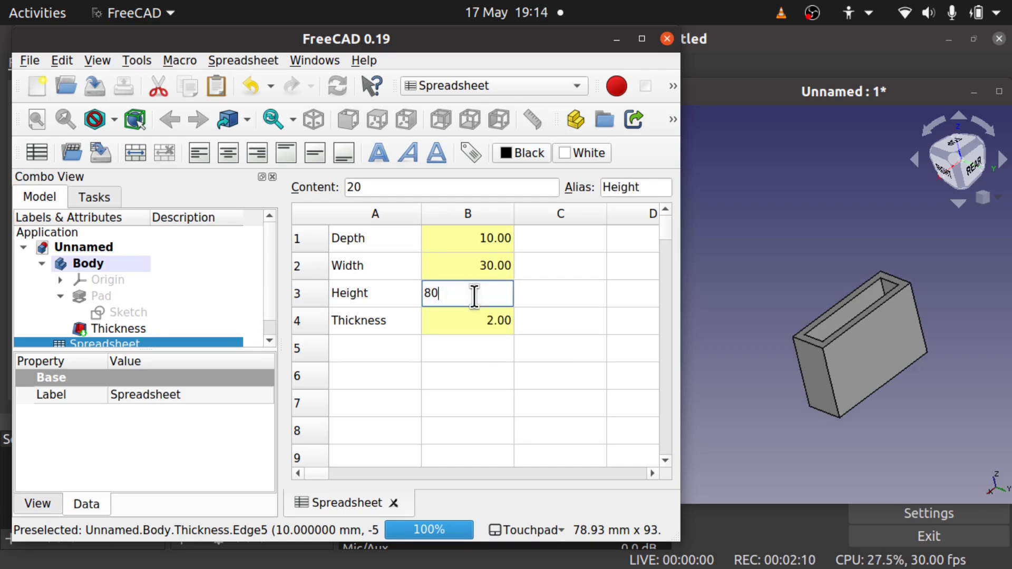
key("Return")
scroll(782, 266, "down", 3)
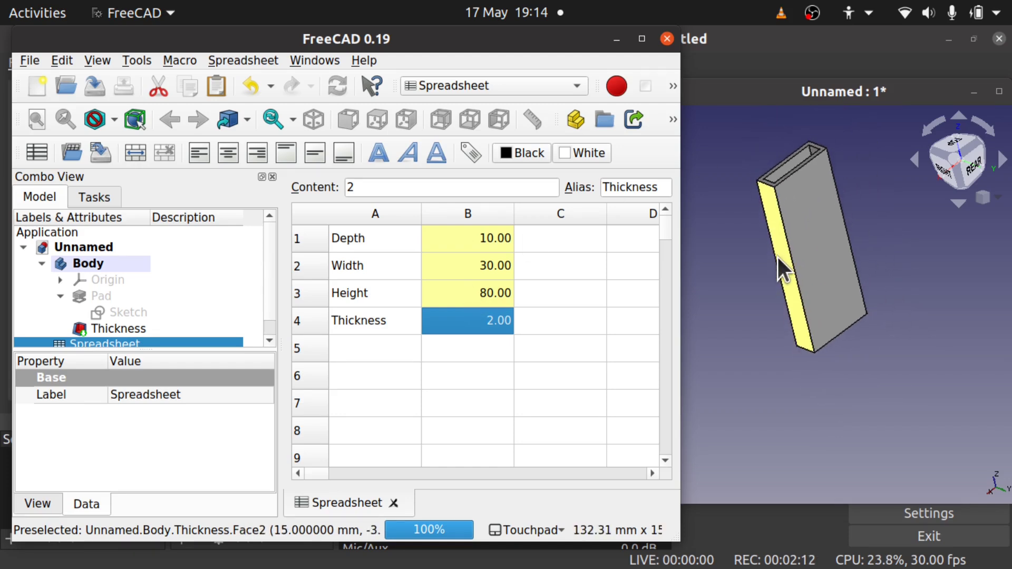
scroll(782, 267, "up", 1)
middle_click_drag(790, 265, 837, 303)
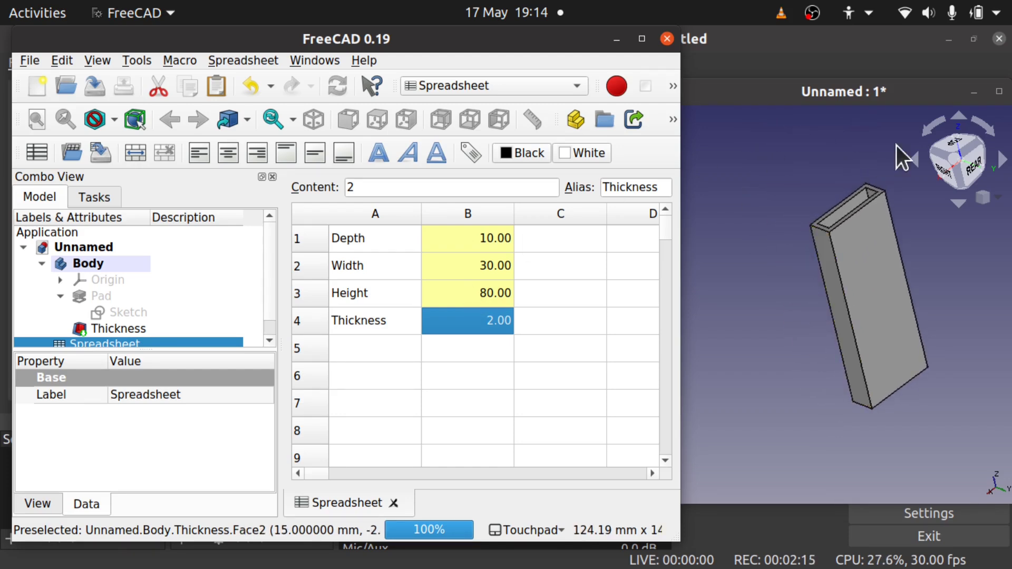
Step: Dock the separate 3D view back into the main window and maximize the main window
left_click(776, 90)
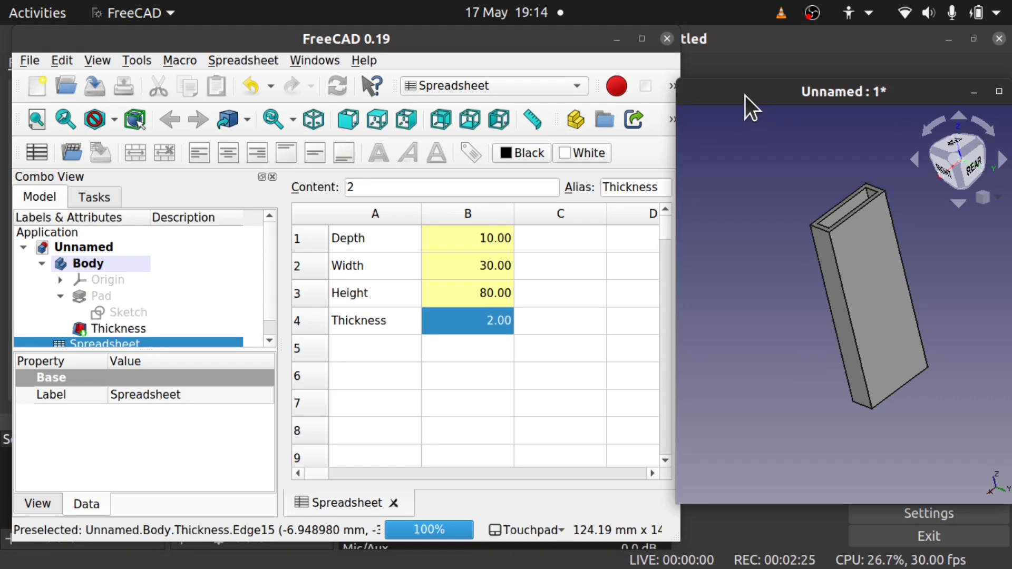
right_click(776, 316)
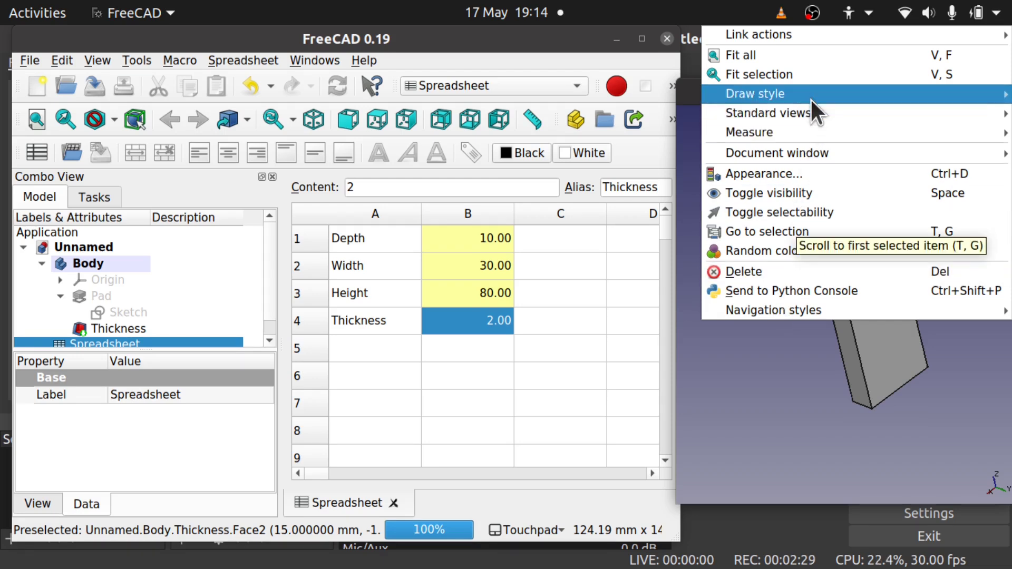
mouse_move(805, 154)
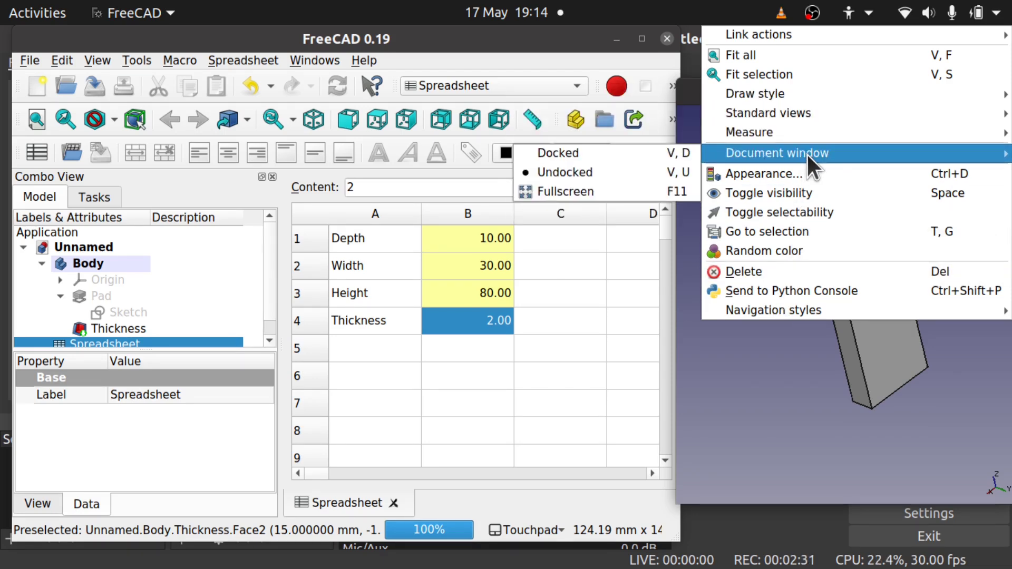
left_click(634, 155)
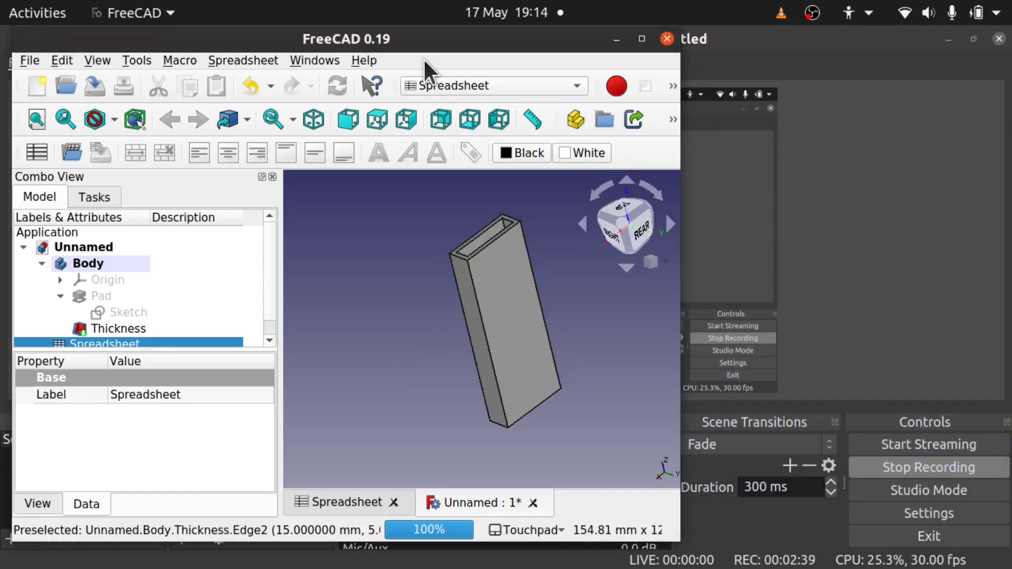
left_click(641, 39)
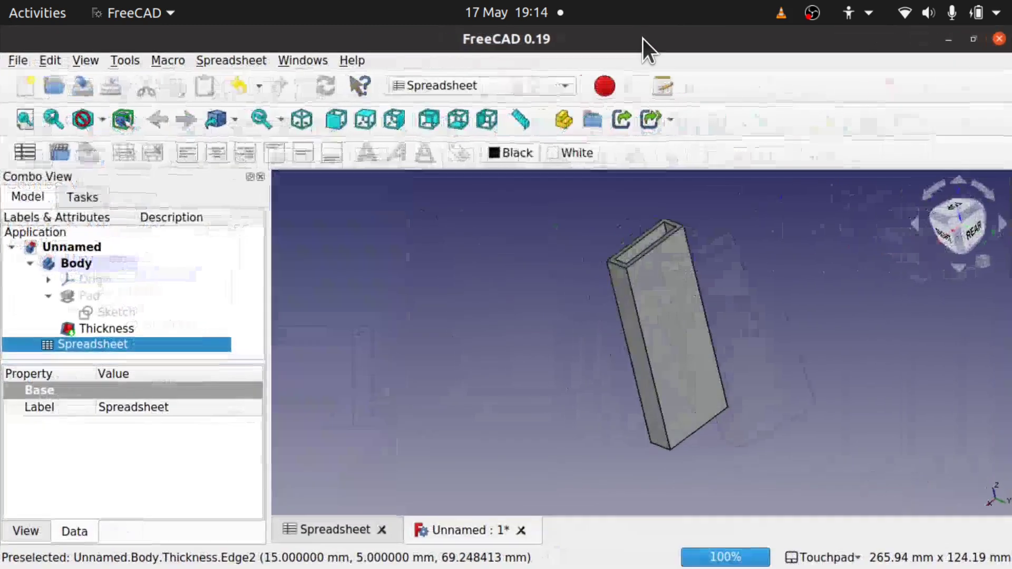
left_click(82, 59)
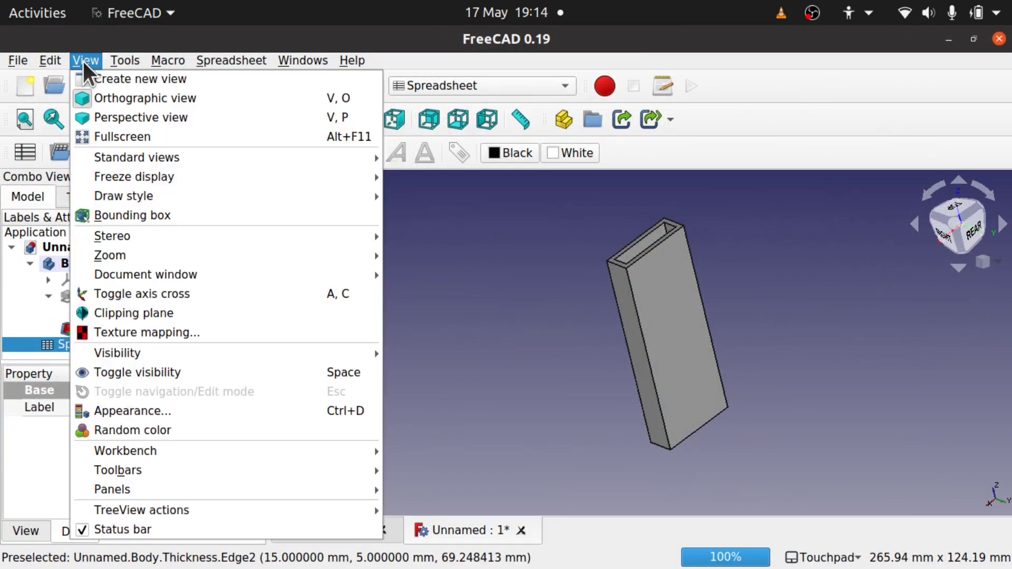
mouse_move(225, 269)
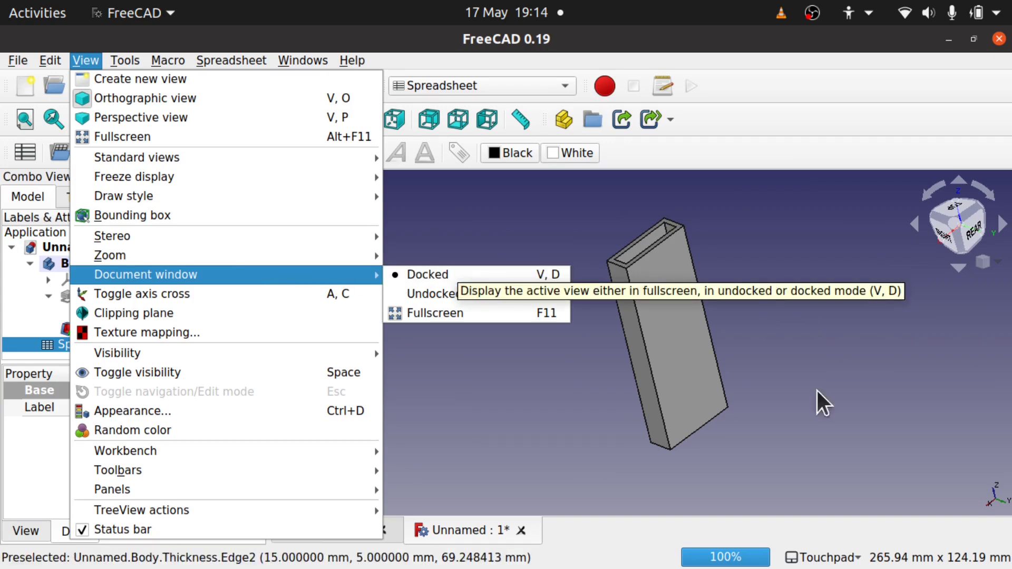
left_click(790, 423)
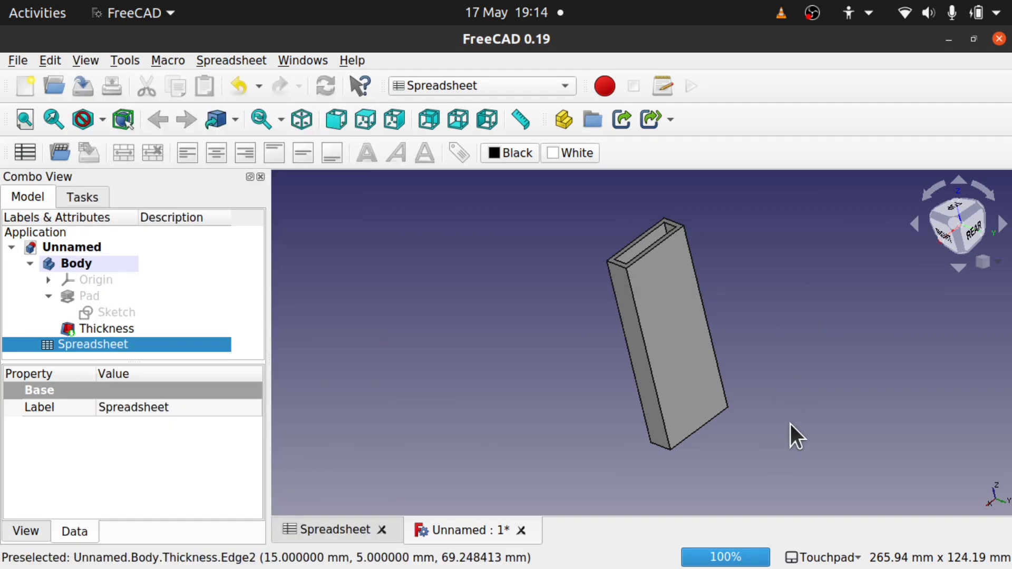
Step: Switch the program to fullscreen and bring the spreadsheet to the front
left_click(87, 59)
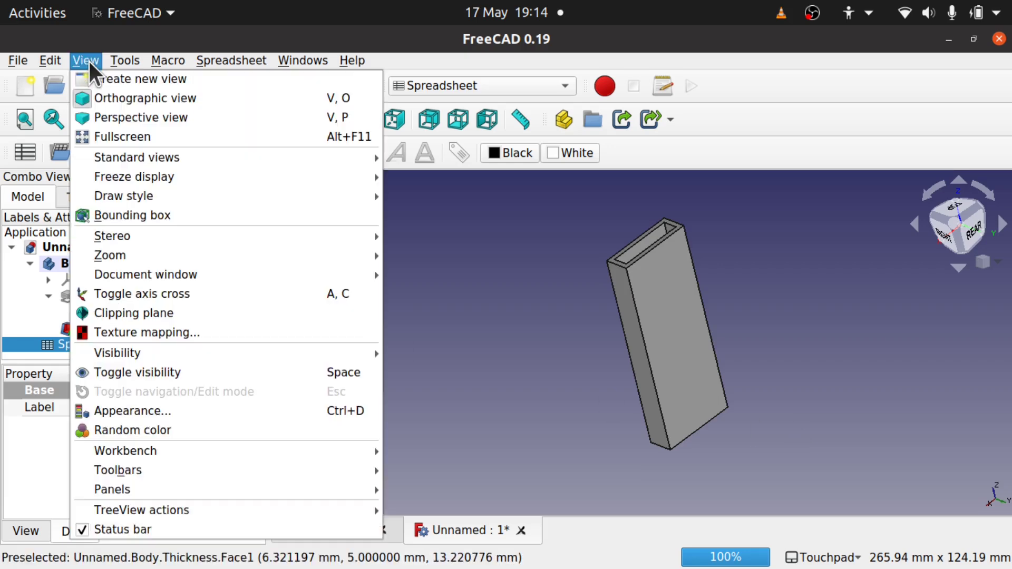
left_click(120, 136)
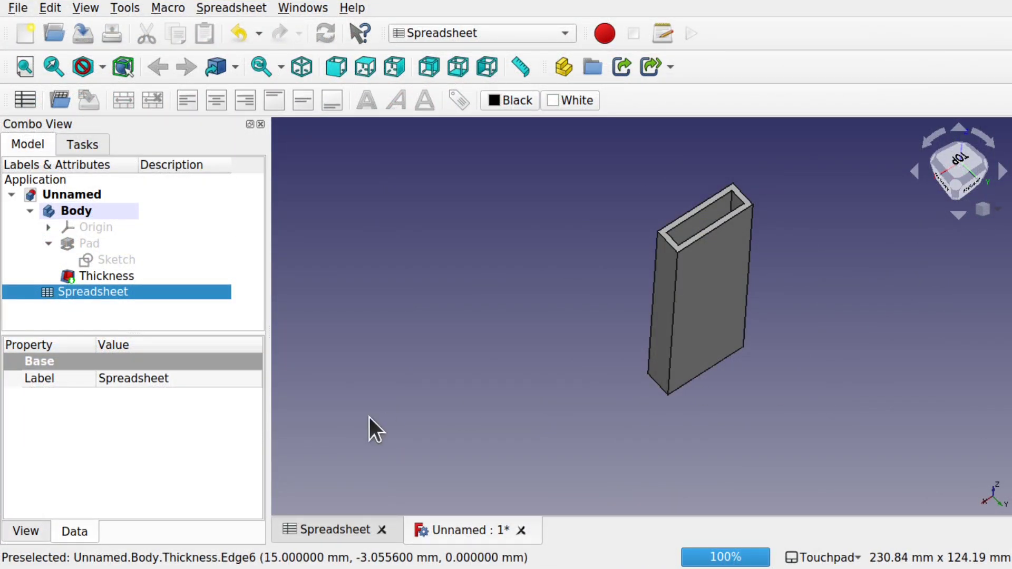
left_click(341, 528)
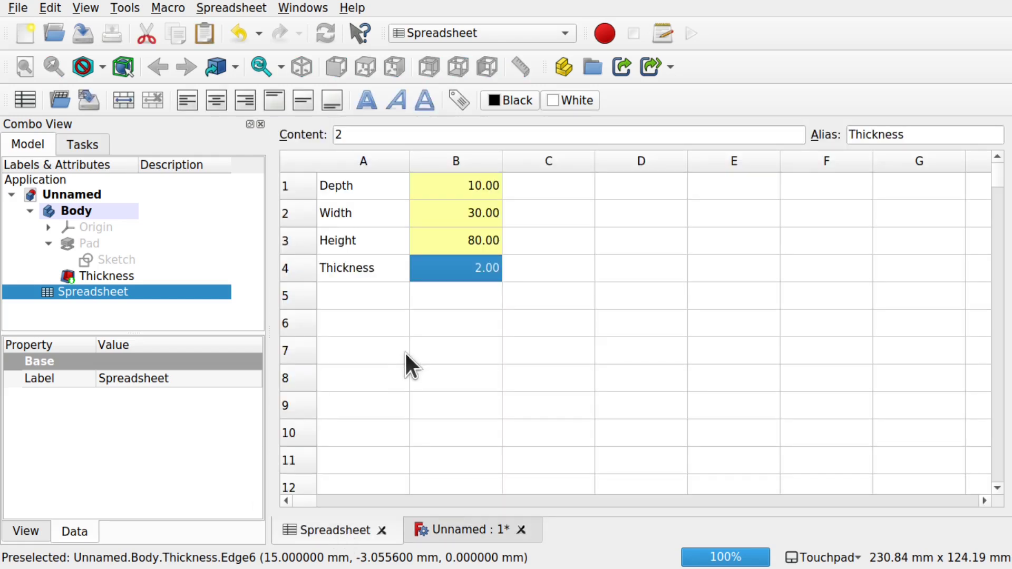
Step: Add a ScaleFactor row to the spreadsheet with the label in cell A5 and the value 1 in B5
left_click(369, 304)
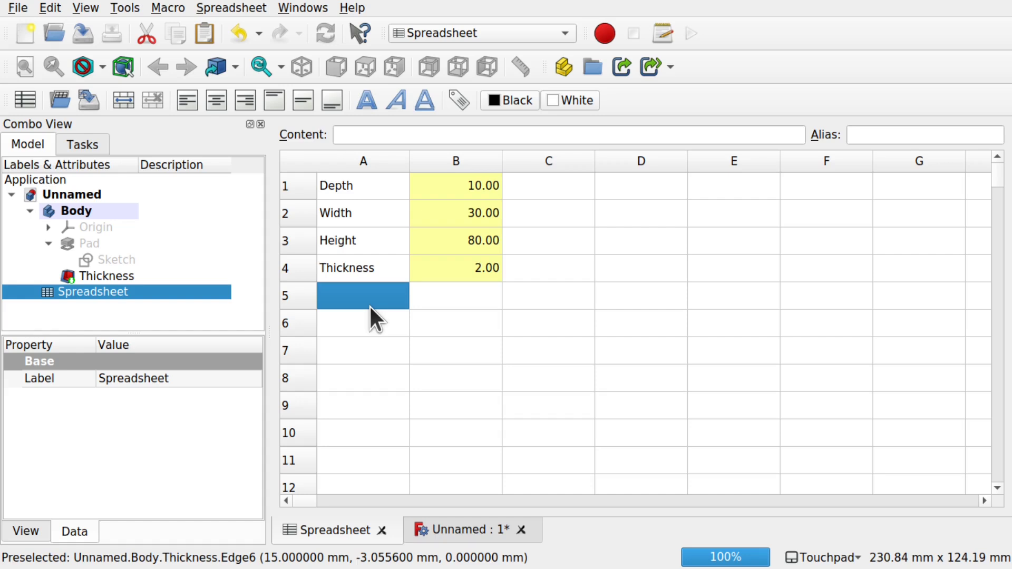
double_click(369, 305)
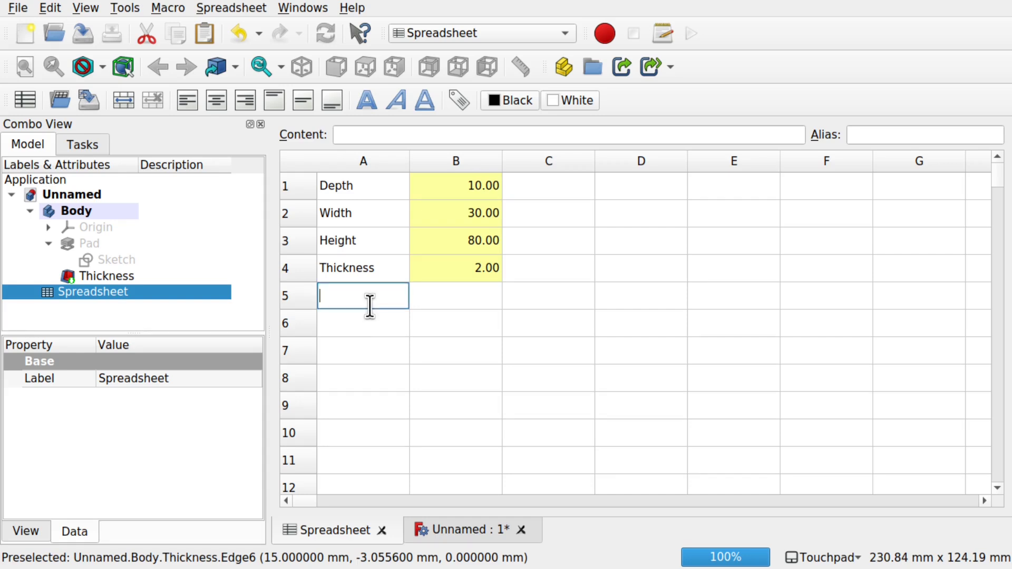
type("ScaleFactor")
left_click(478, 296)
double_click(478, 299)
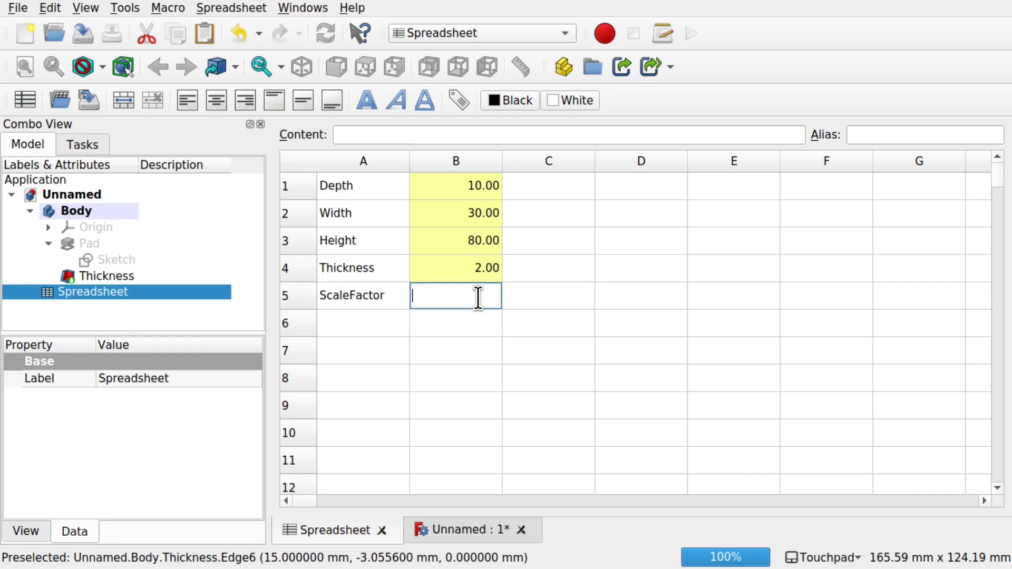
type("1")
left_click(545, 262)
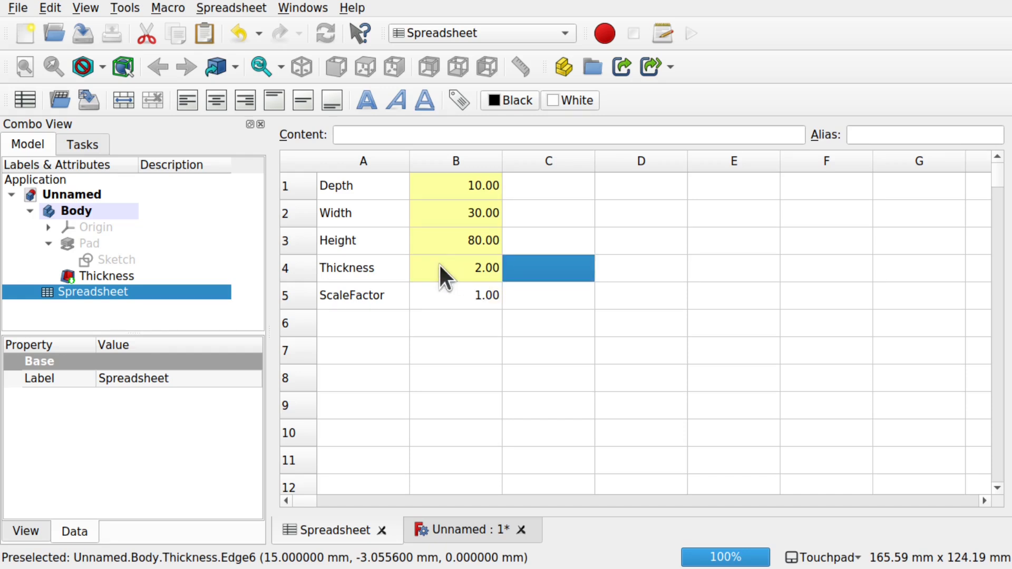
Step: Assign the alias ScaleFactor to cell B5 and check that the cell carries it
left_click(473, 296)
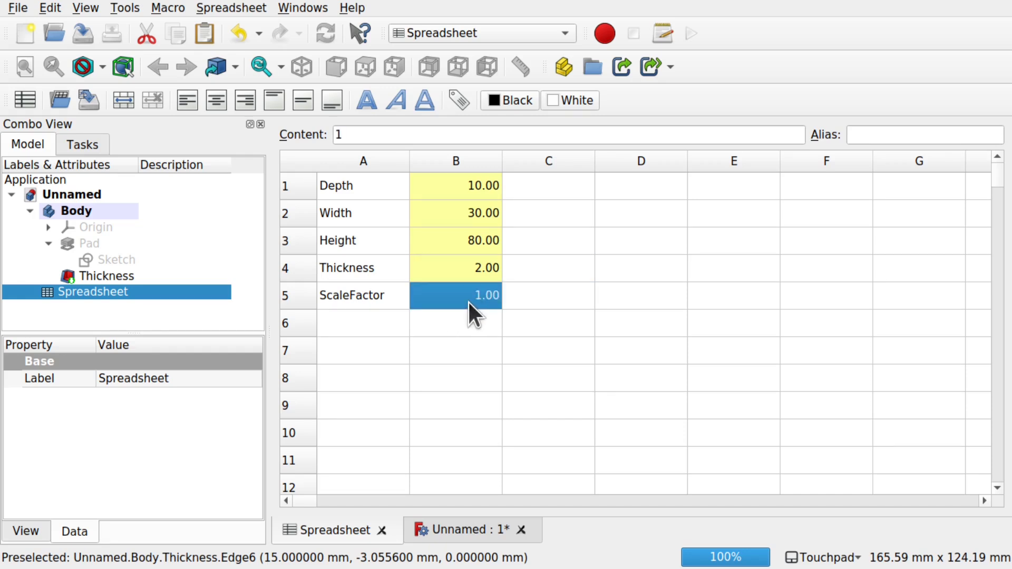
left_click(946, 133)
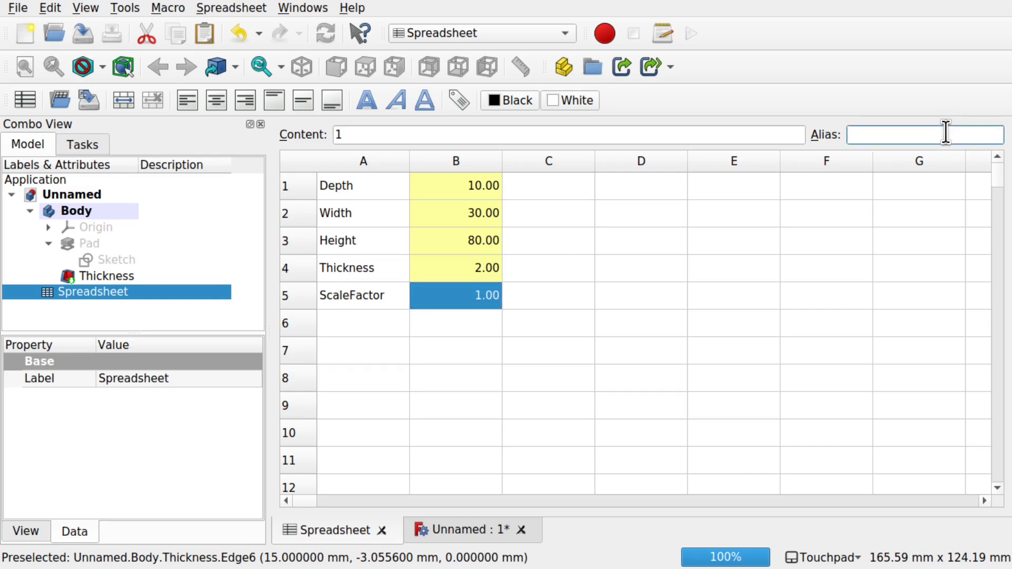
type("ScaleFactor")
key("Return")
left_click(540, 396)
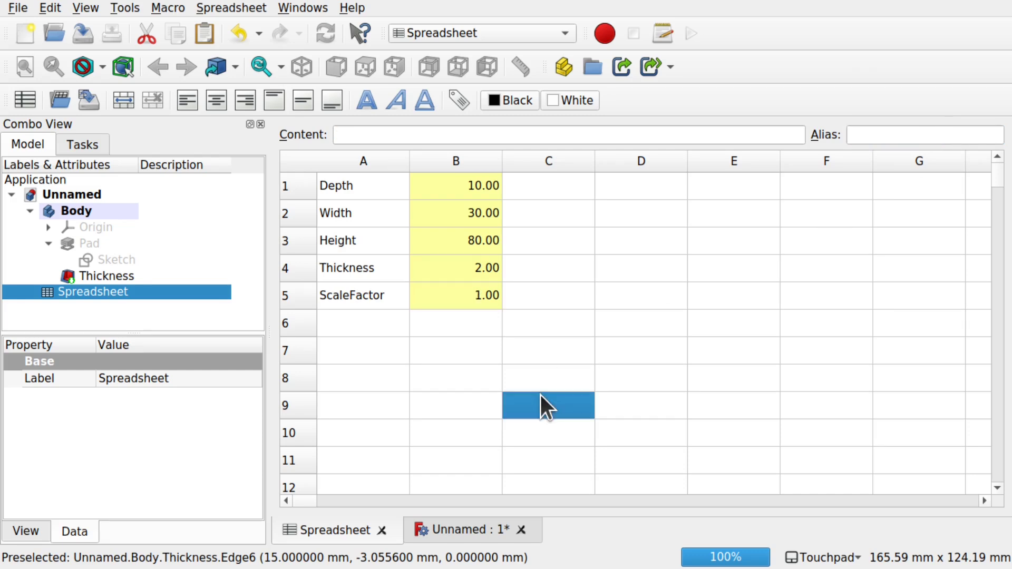
left_click(457, 299)
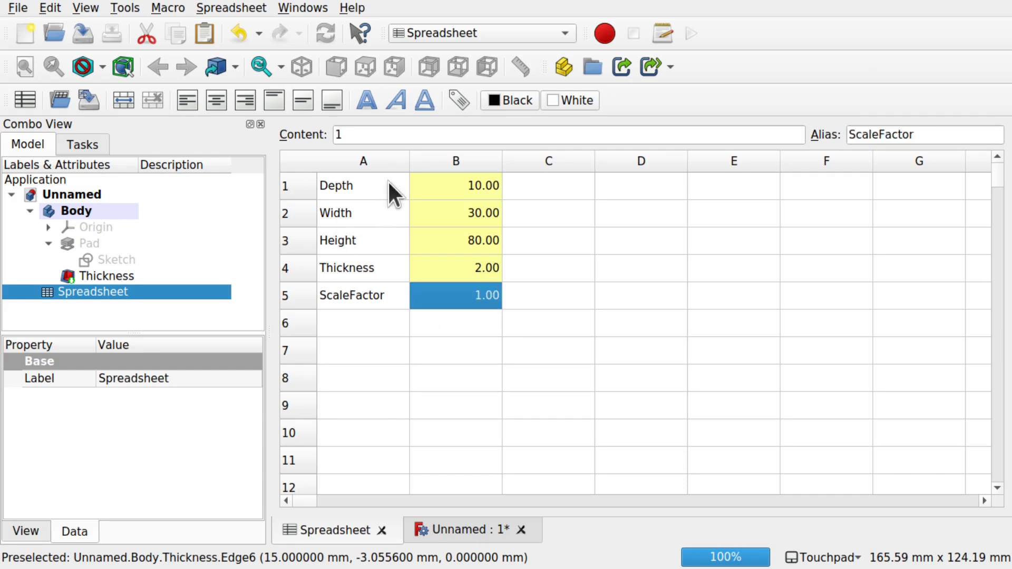
Step: Enter the base values 10, 30, 80, 2 and 1 in cells C1 to C5 beside the parameter column
left_click(455, 189)
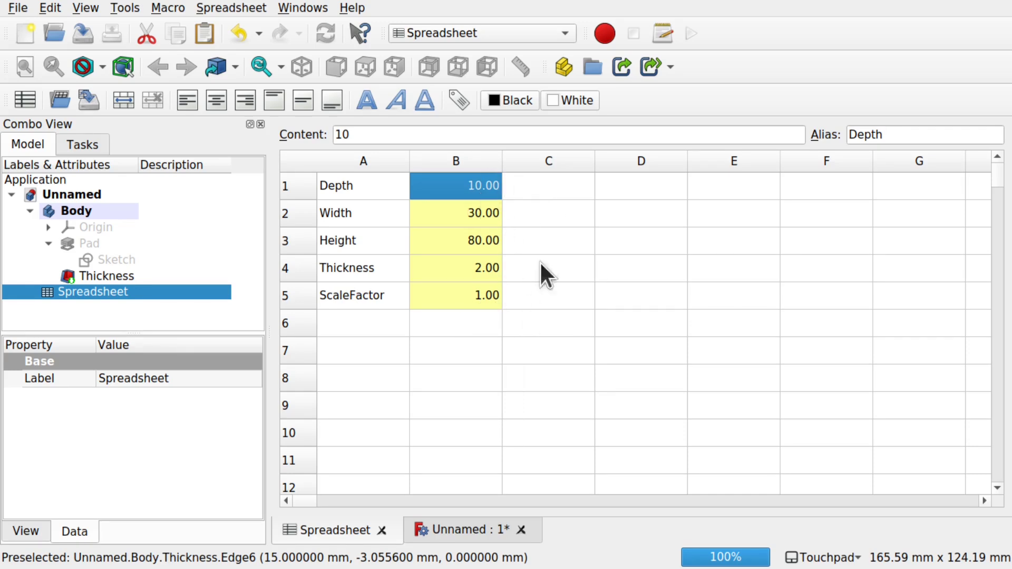
left_click(561, 191)
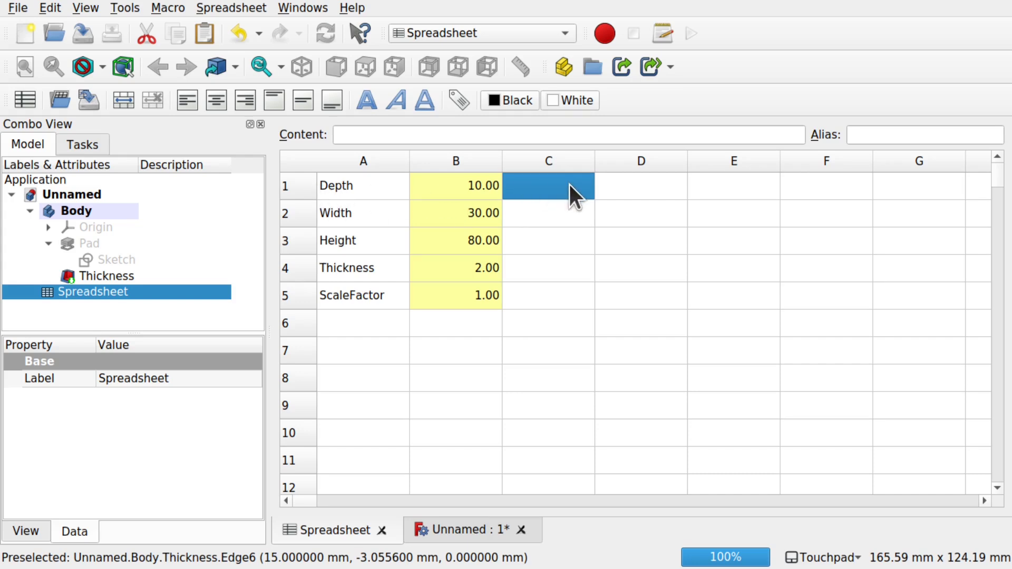
type("10")
key("Return")
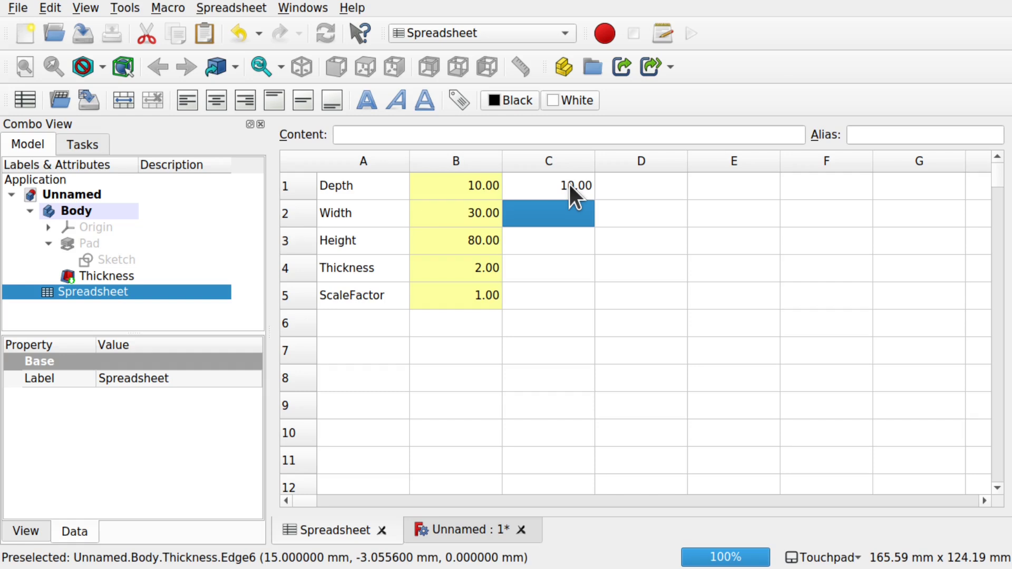
type("30")
key("Return")
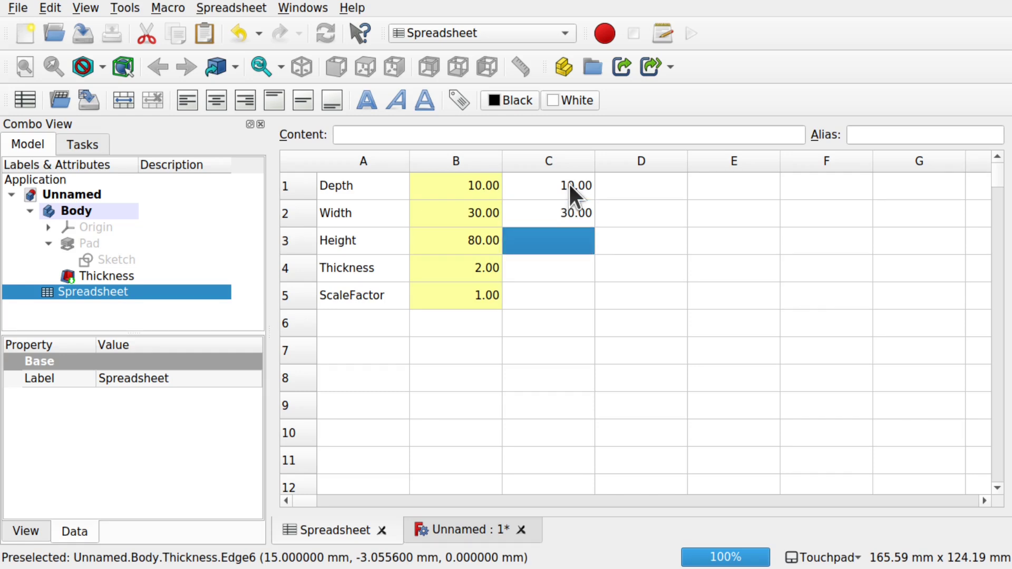
type("80")
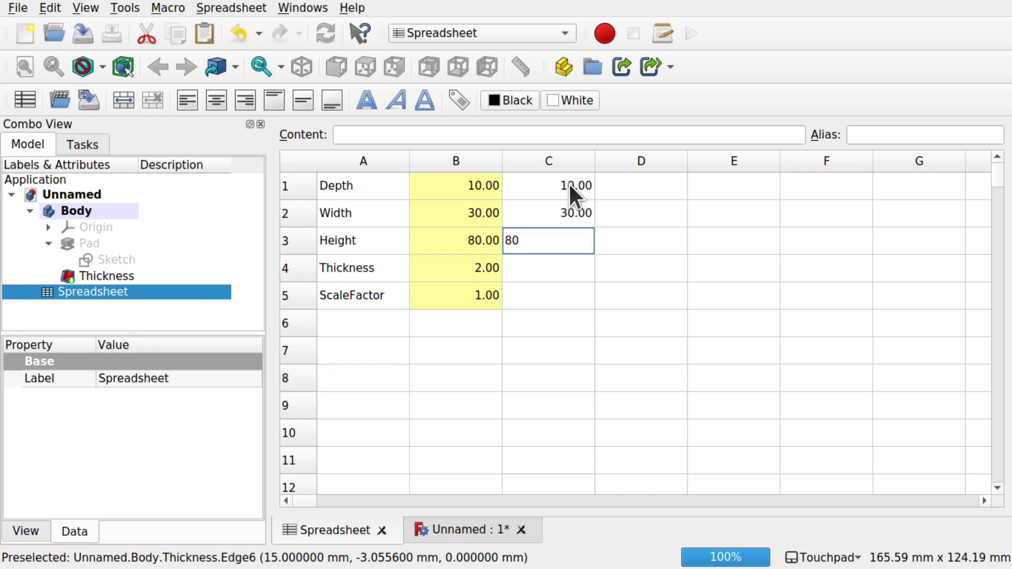
key("Return")
type("2")
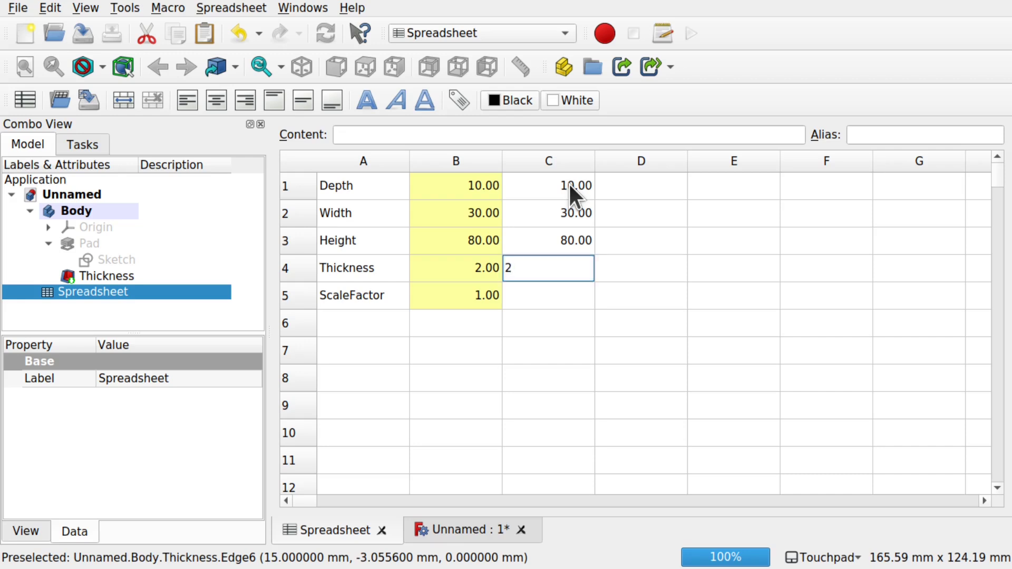
key("Return")
type("1")
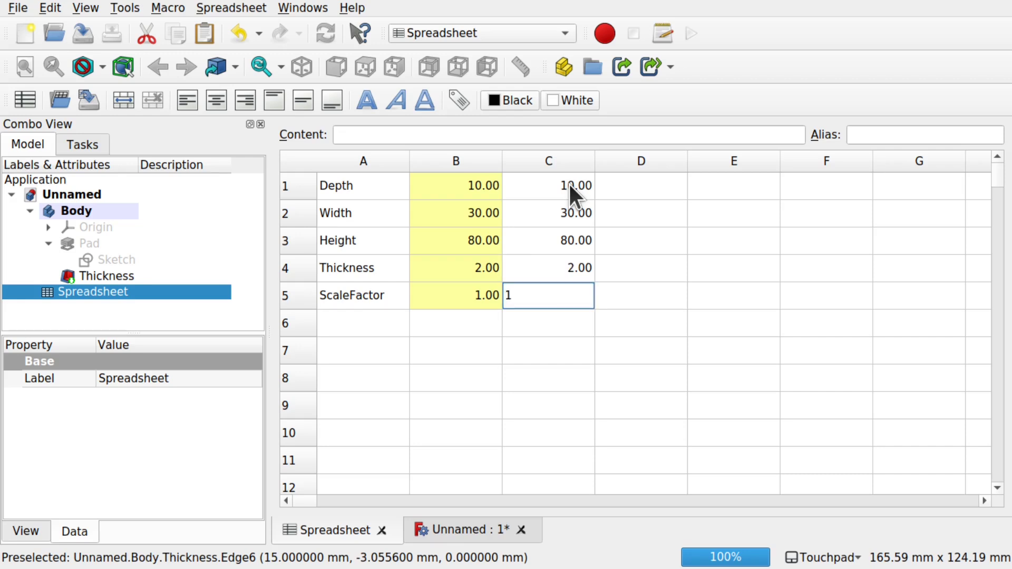
left_click(536, 211)
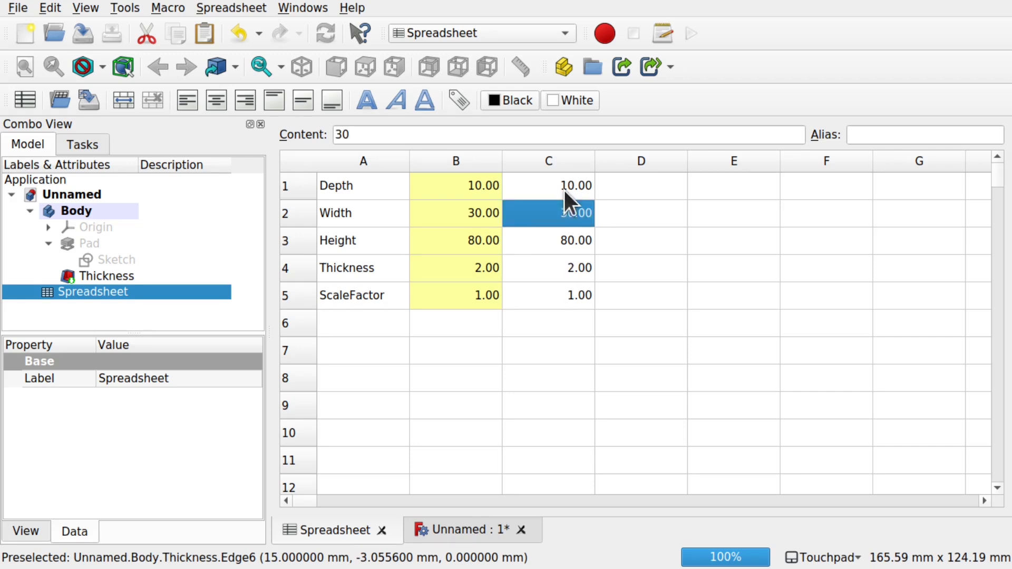
Step: Replace the Depth value in cell B1 with the formula =C1*ScaleFactor
left_click(476, 184)
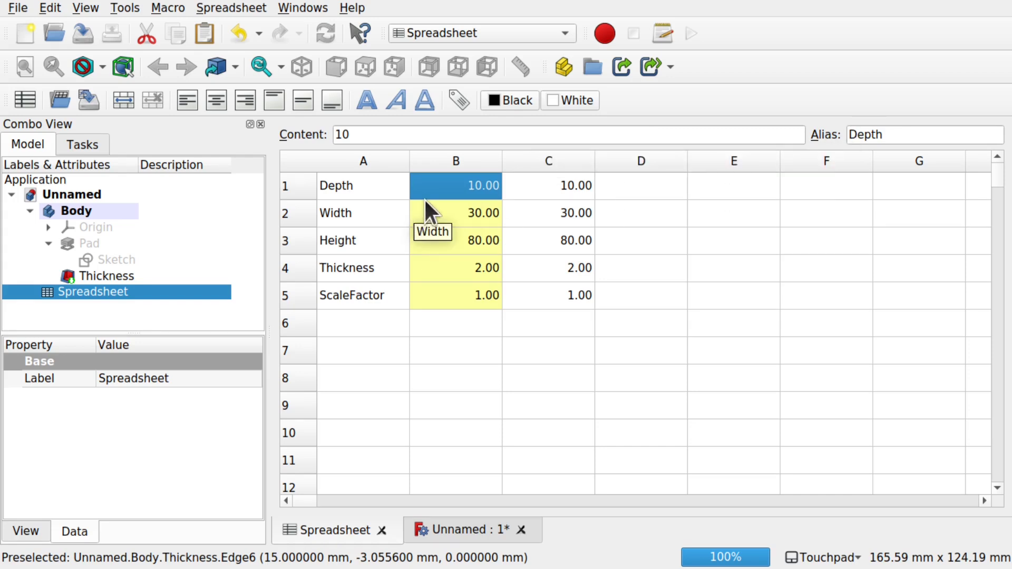
double_click(476, 191)
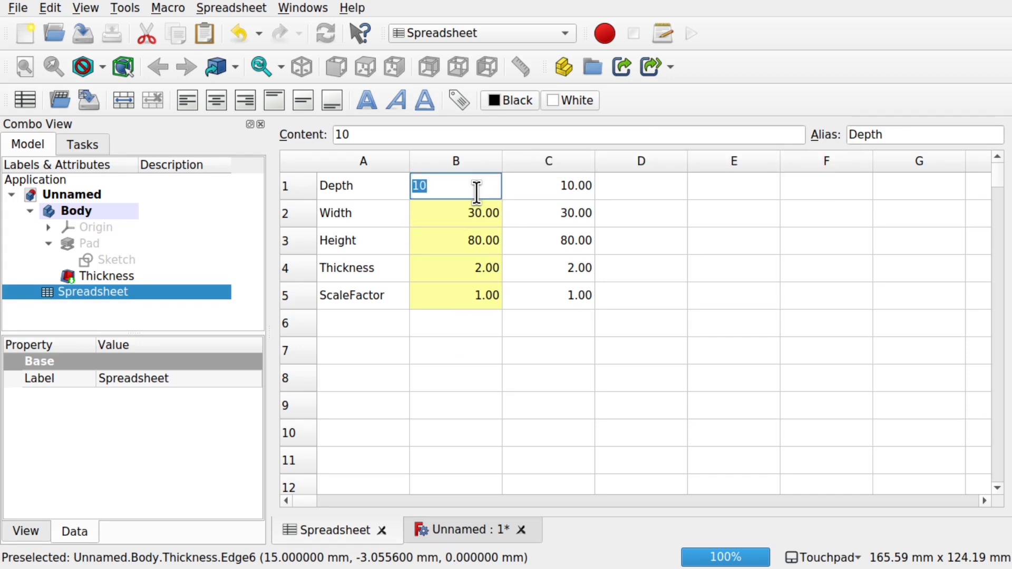
key("BackSpace")
type("C")
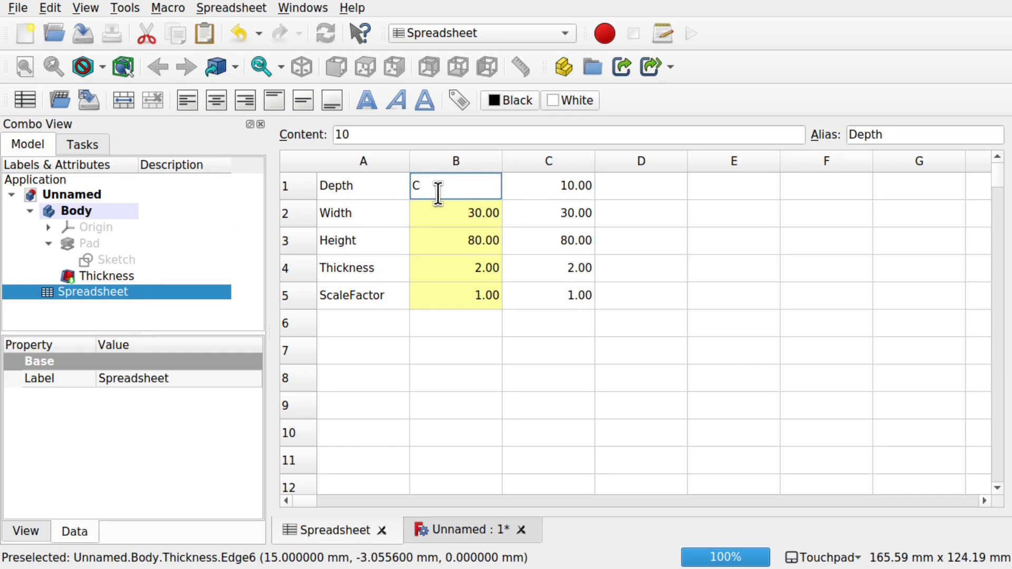
type("1")
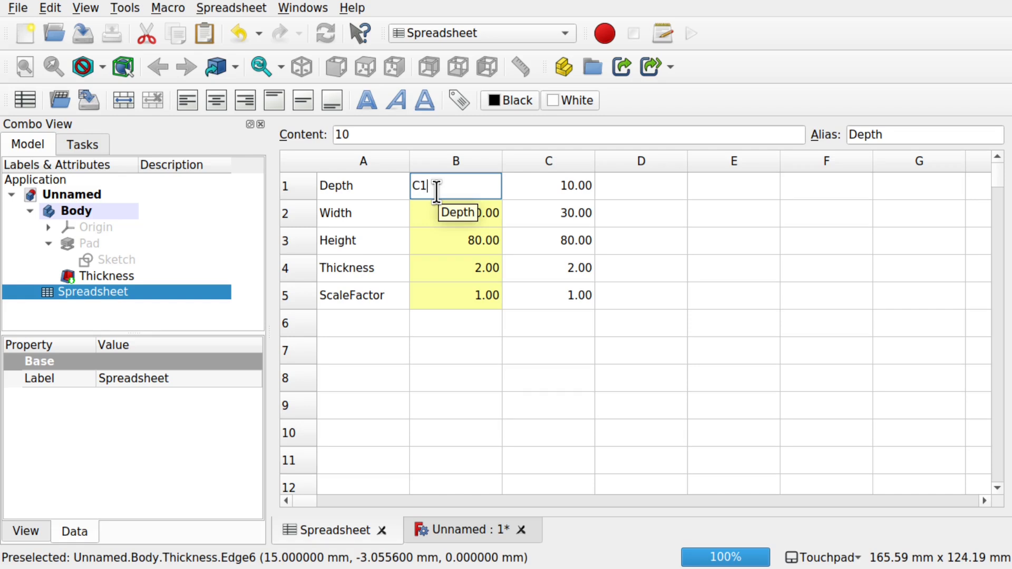
key("Home")
type("=")
left_click(466, 182)
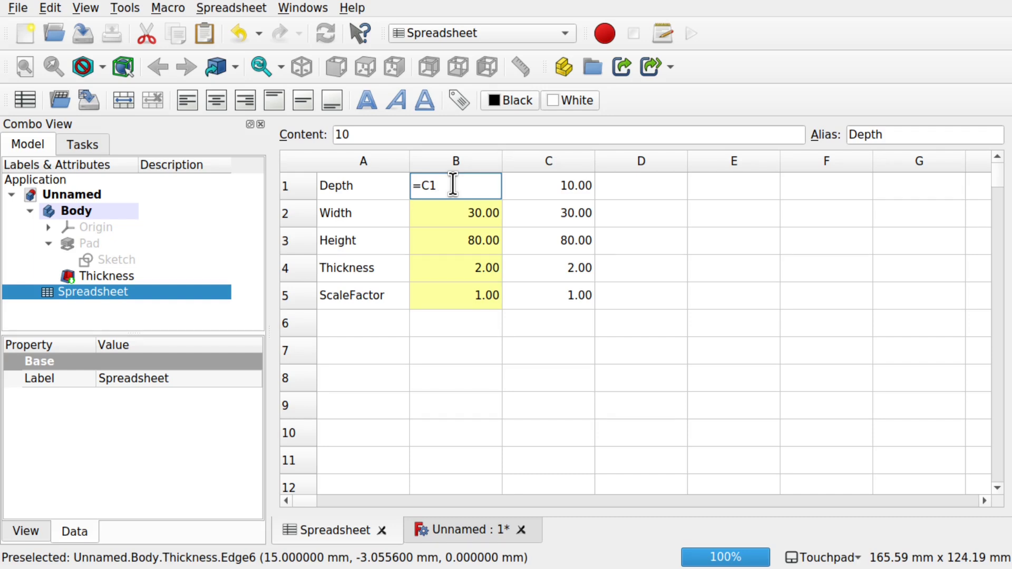
type("*")
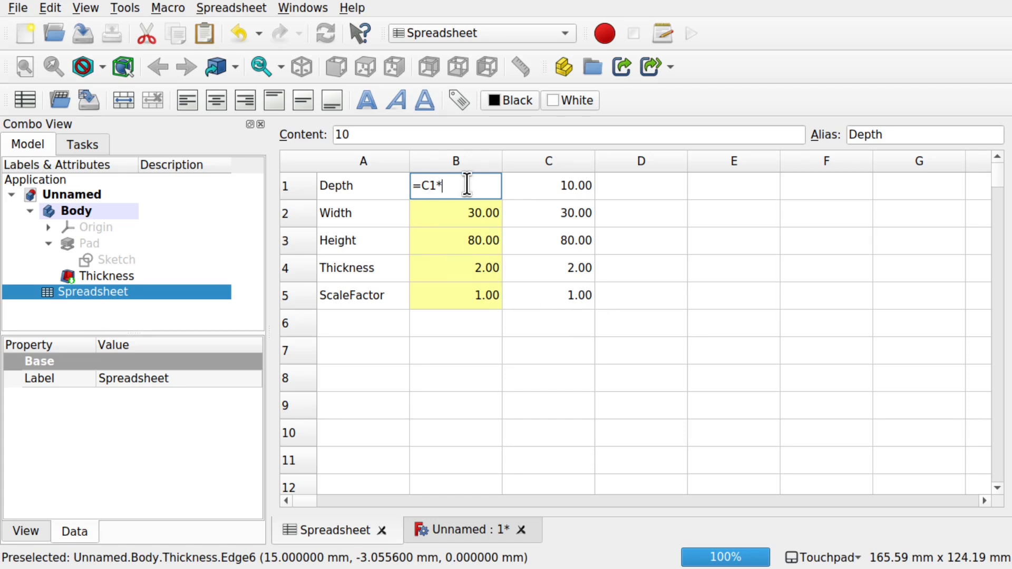
type("sca")
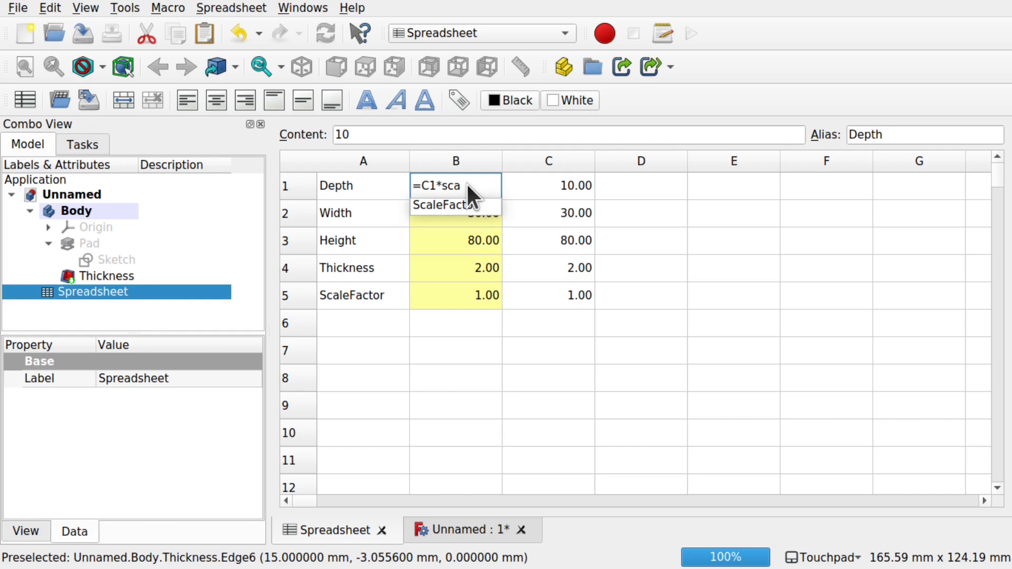
left_click(466, 205)
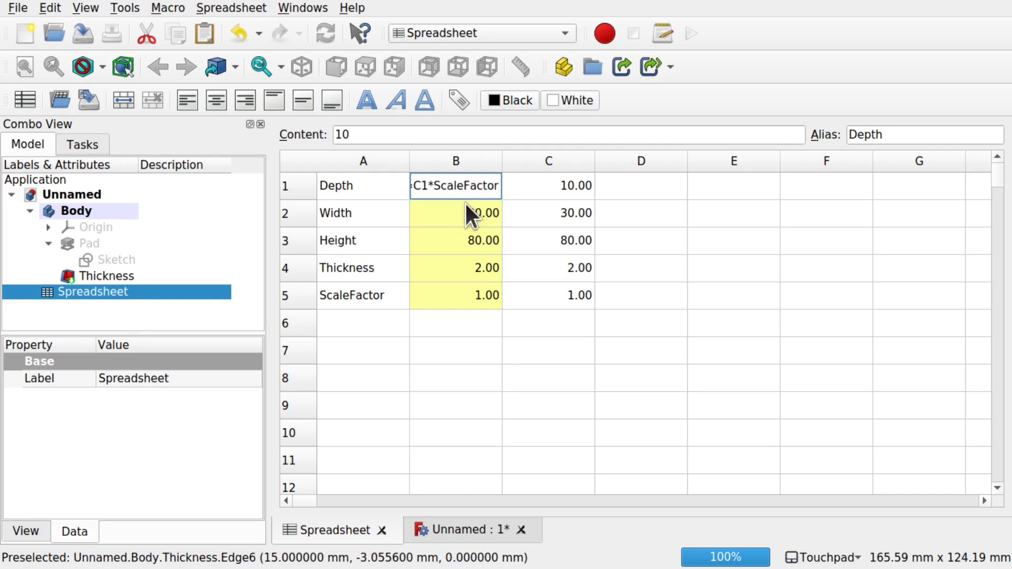
key("Return")
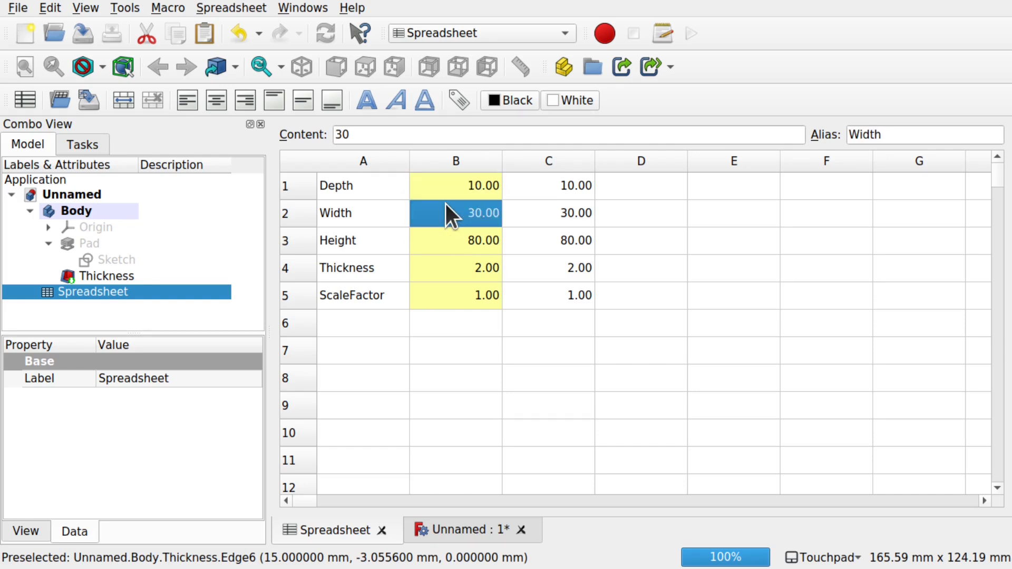
Step: Clear the unneeded base value from cell C5 in the ScaleFactor row
left_click(576, 295)
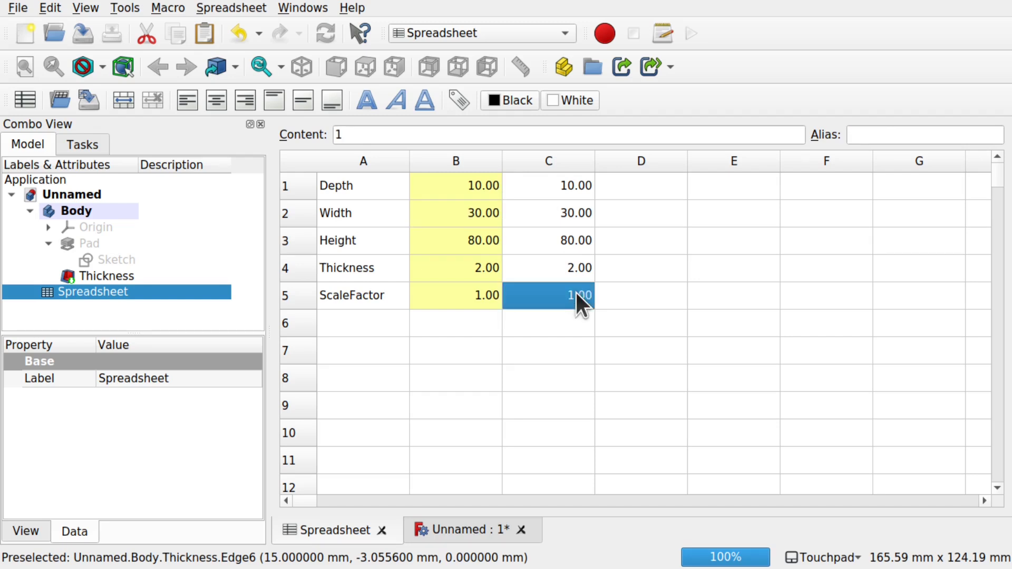
left_click(478, 297)
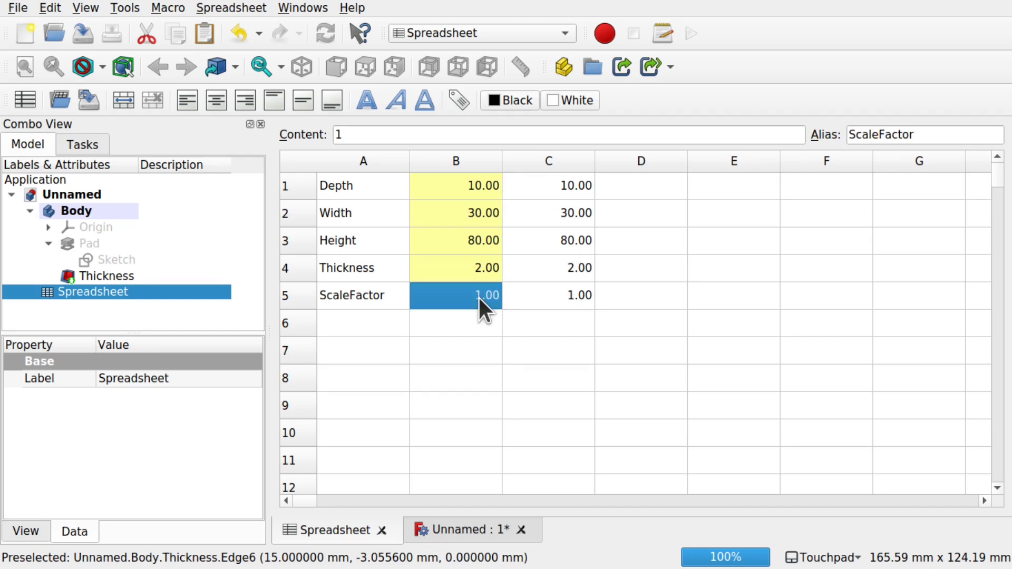
double_click(563, 293)
key("BackSpace")
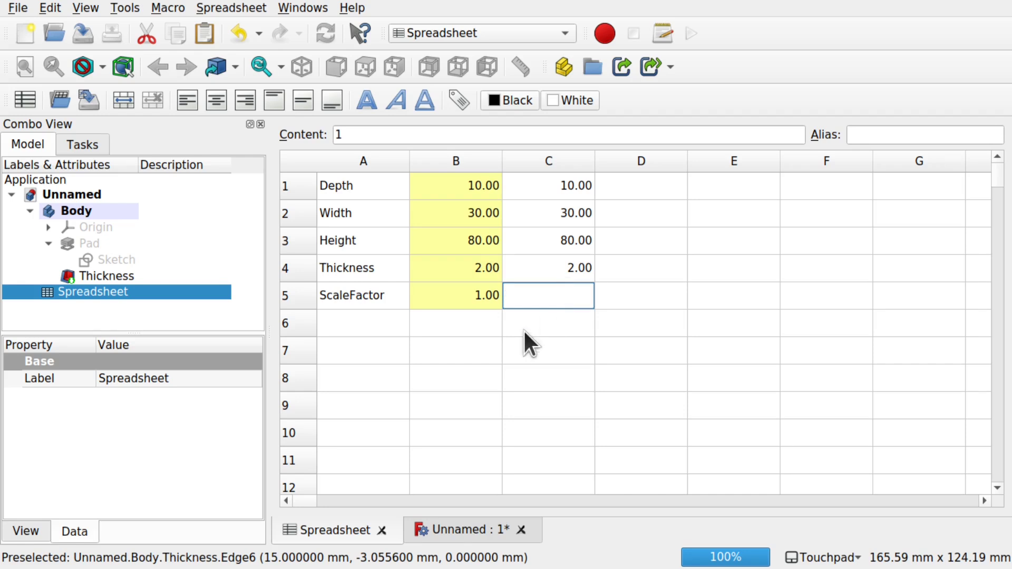
left_click(517, 350)
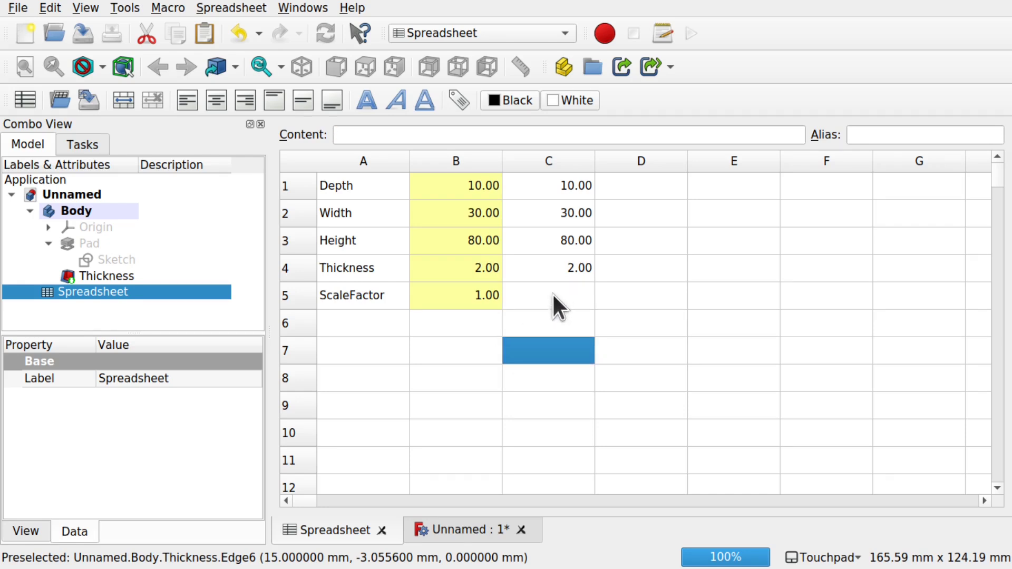
Step: Test the Depth formula by setting ScaleFactor in cell B5 to 2 and to 6
left_click(487, 294)
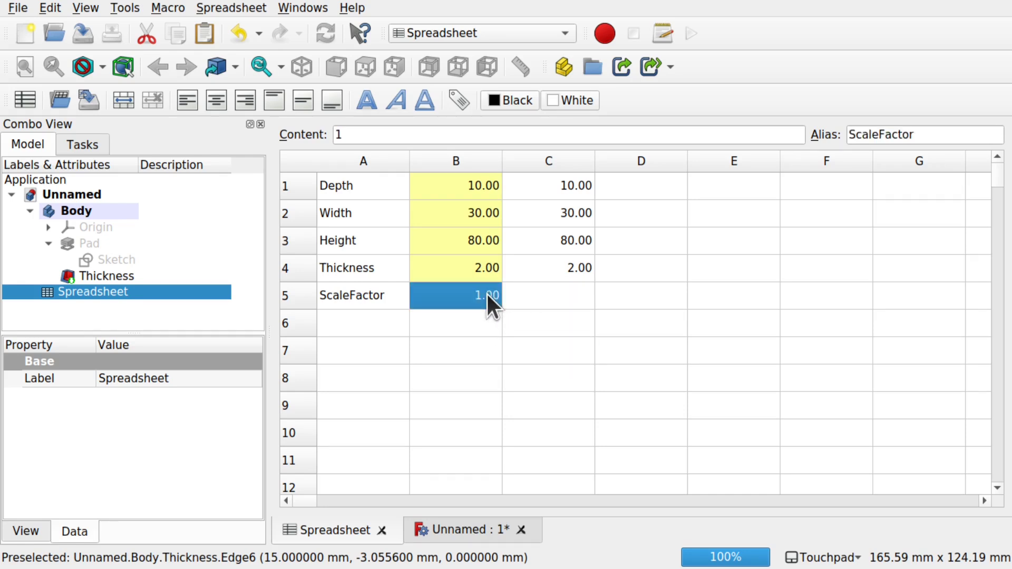
double_click(487, 294)
type("2")
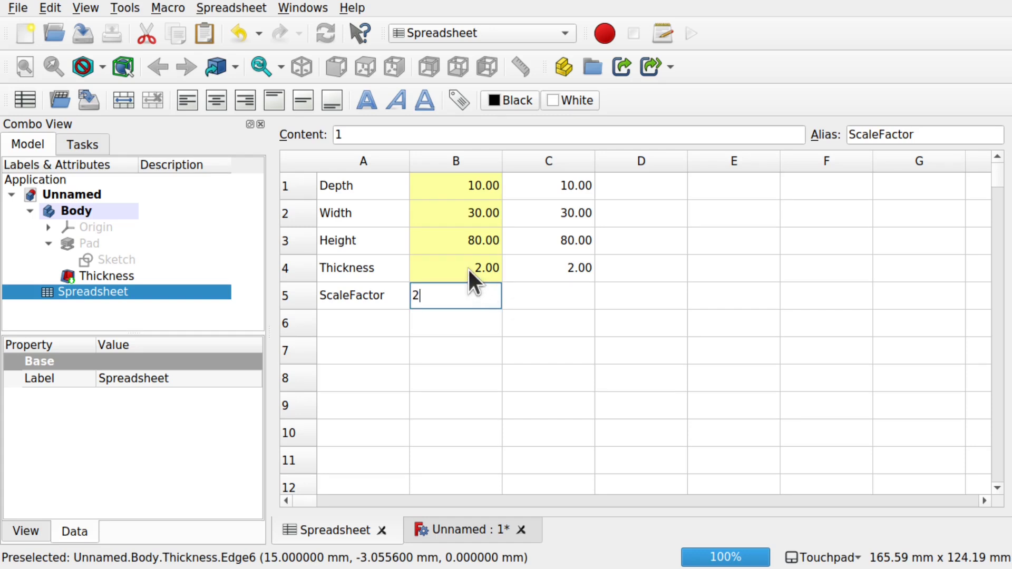
left_click(465, 267)
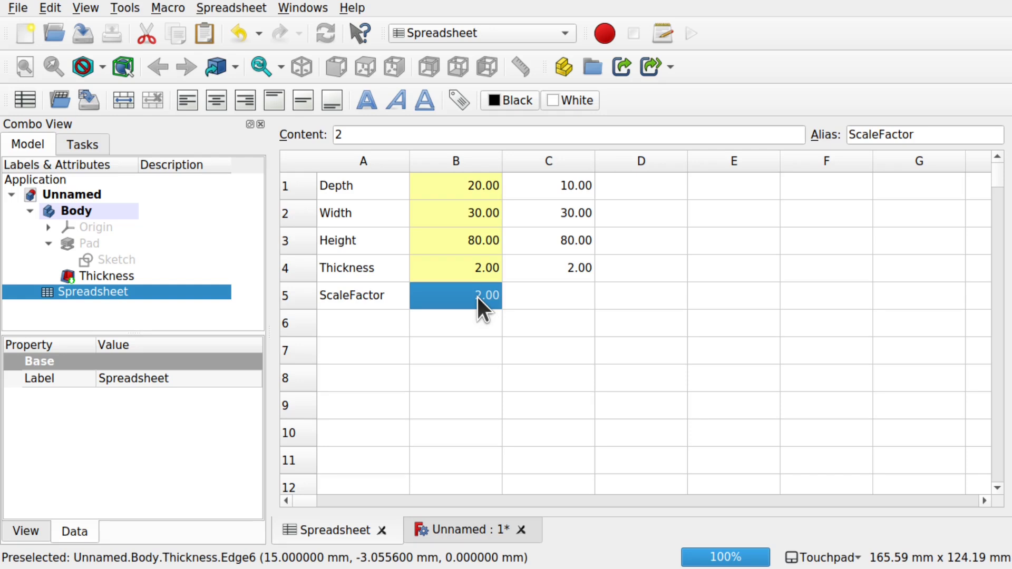
type("6")
left_click(464, 232)
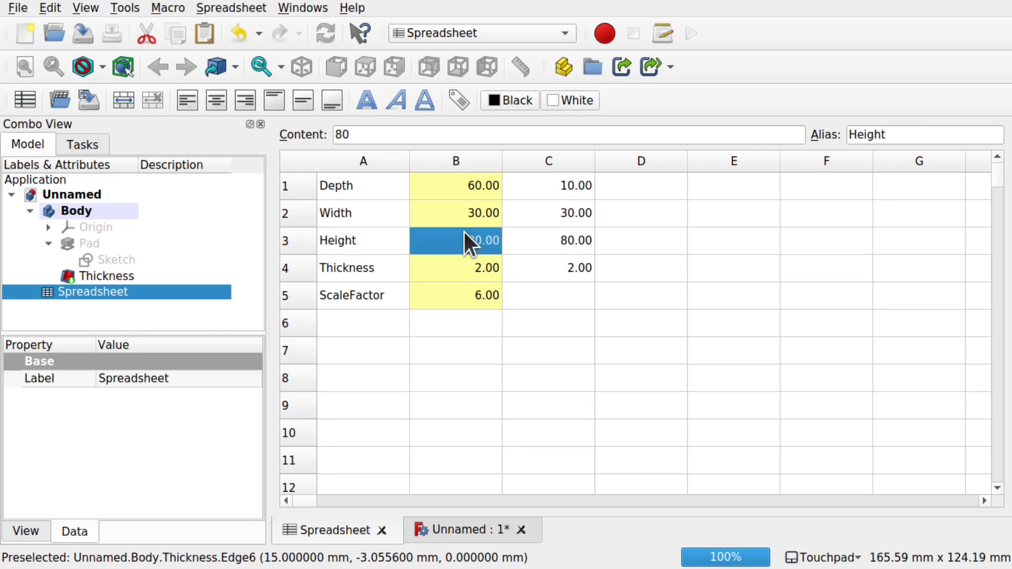
Step: Set the Width cell B2 to the formula =C2 * ScaleFactor, modelled on the Depth formula
left_click(472, 301)
left_click(478, 189)
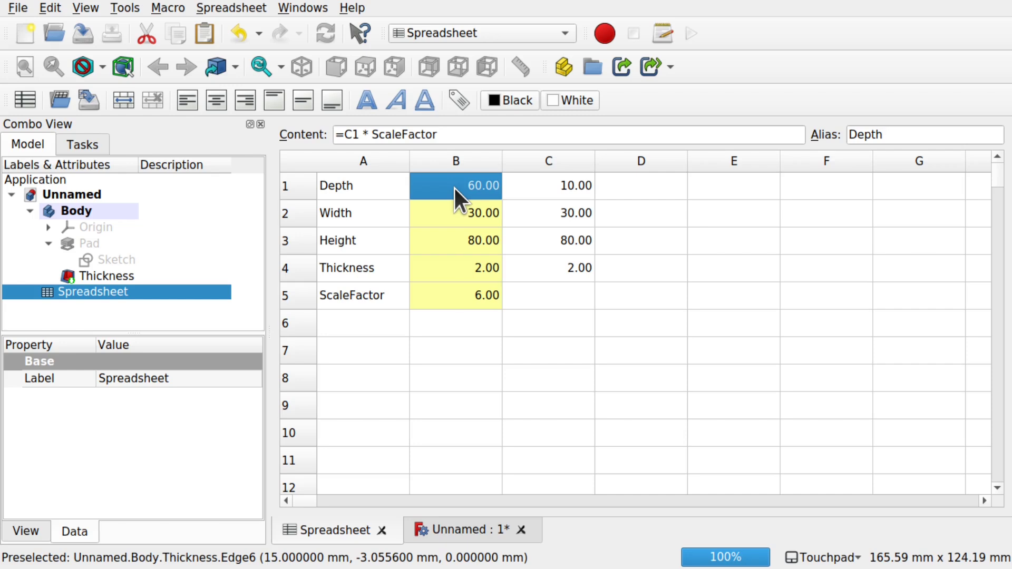
left_click(464, 217)
type("=C2 * ScaleFactor")
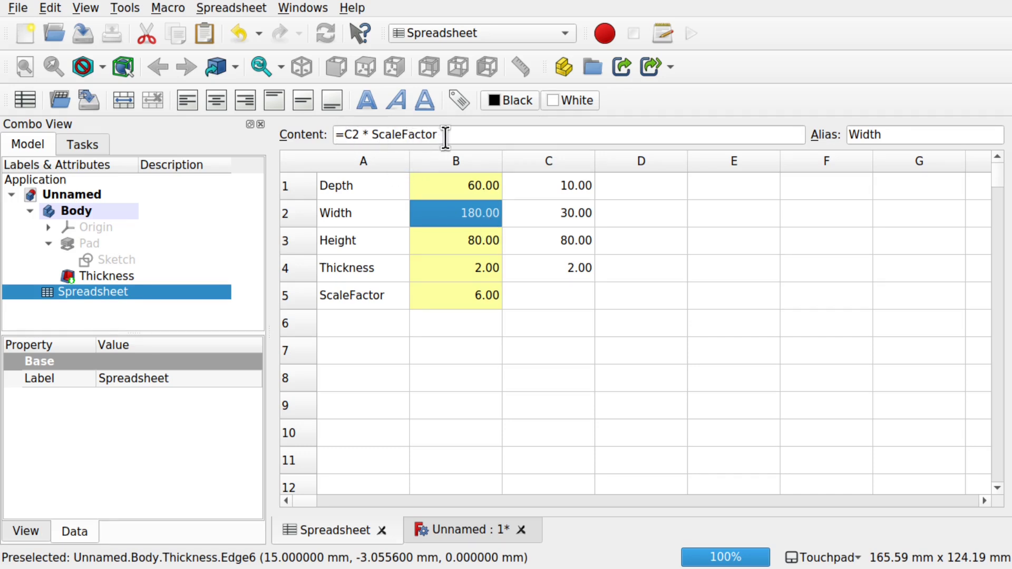
Step: Set the Height cell B3 to =C3 * ScaleFactor and the Thickness cell B4 to =C4 * ScaleFactor
left_click(469, 189)
left_click(456, 209)
left_click(455, 242)
type("=C3 * ScaleFactor")
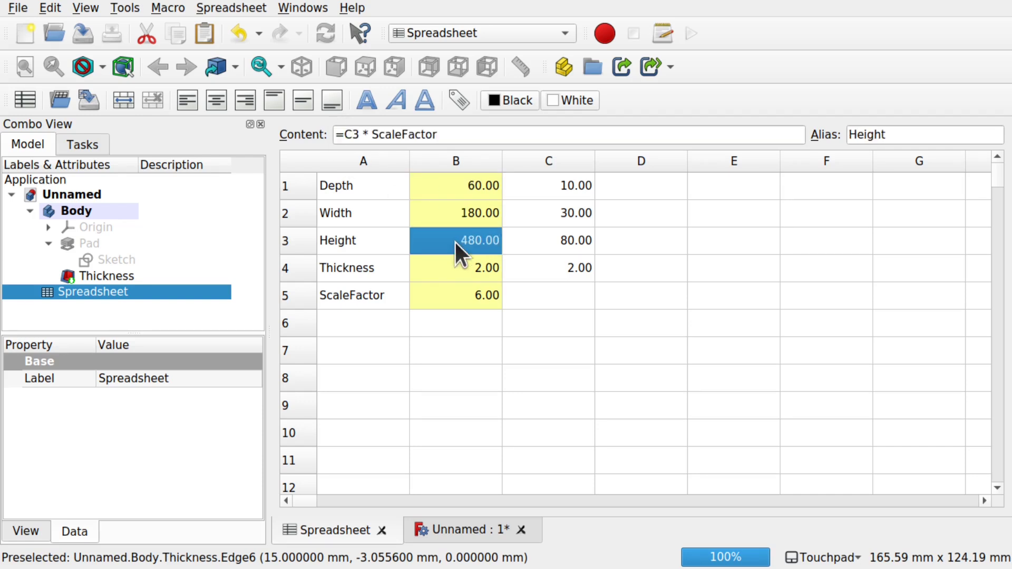
left_click(458, 262)
type("=C4 * ScaleFactor")
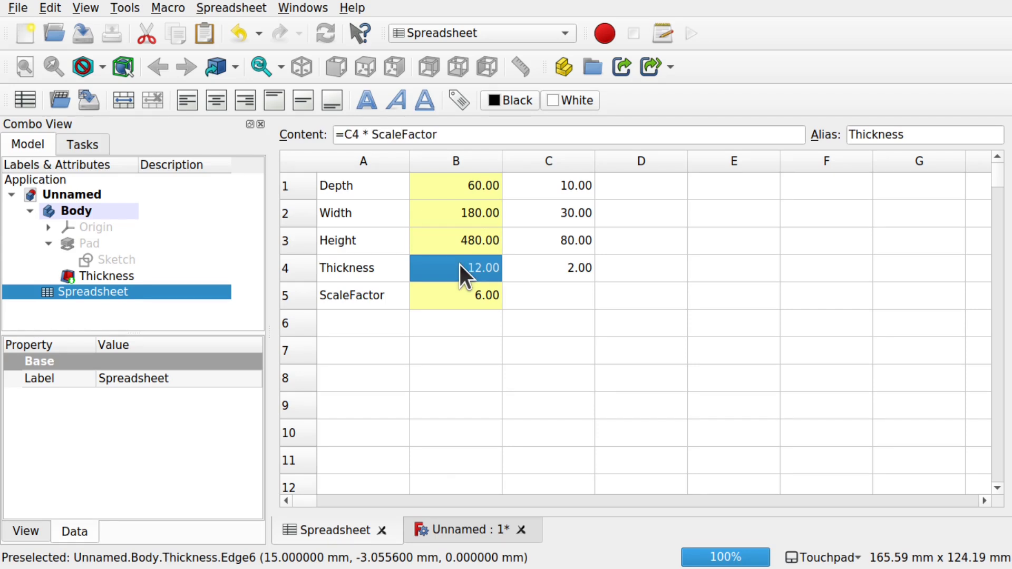
Step: Set the ScaleFactor value in cell B5 to 2
left_click(474, 294)
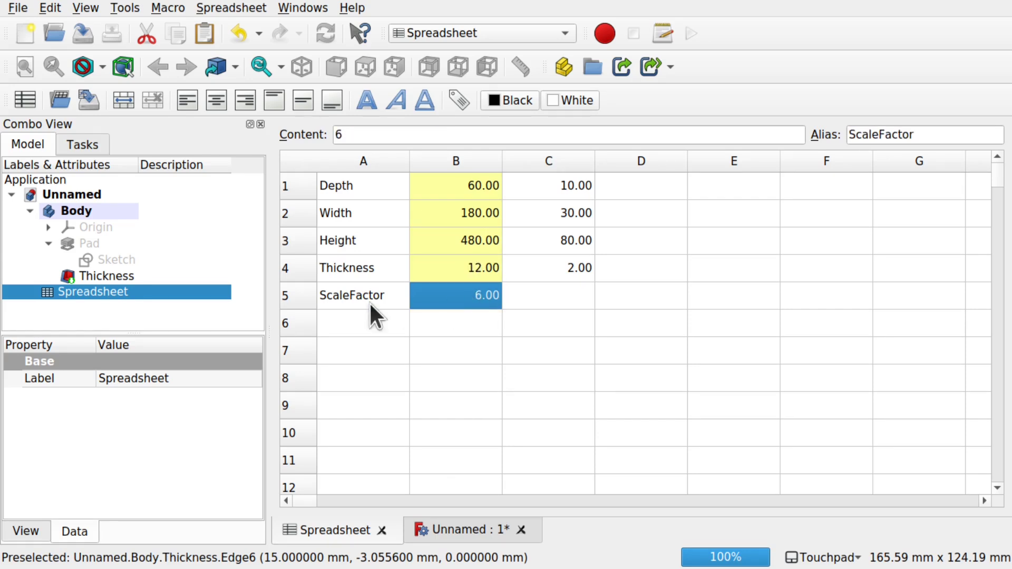
left_click(479, 264)
left_click(471, 292)
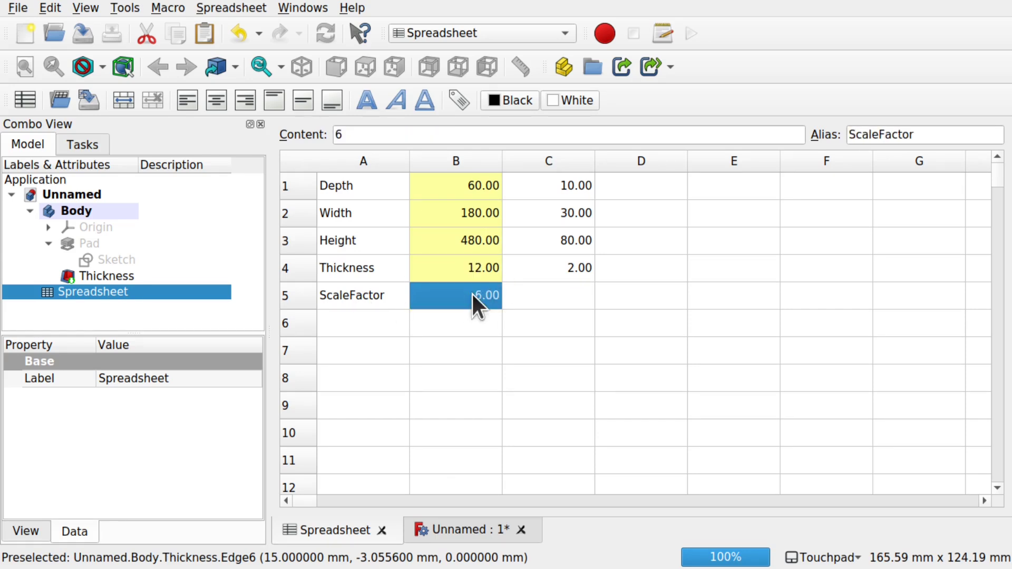
type("2")
left_click(483, 349)
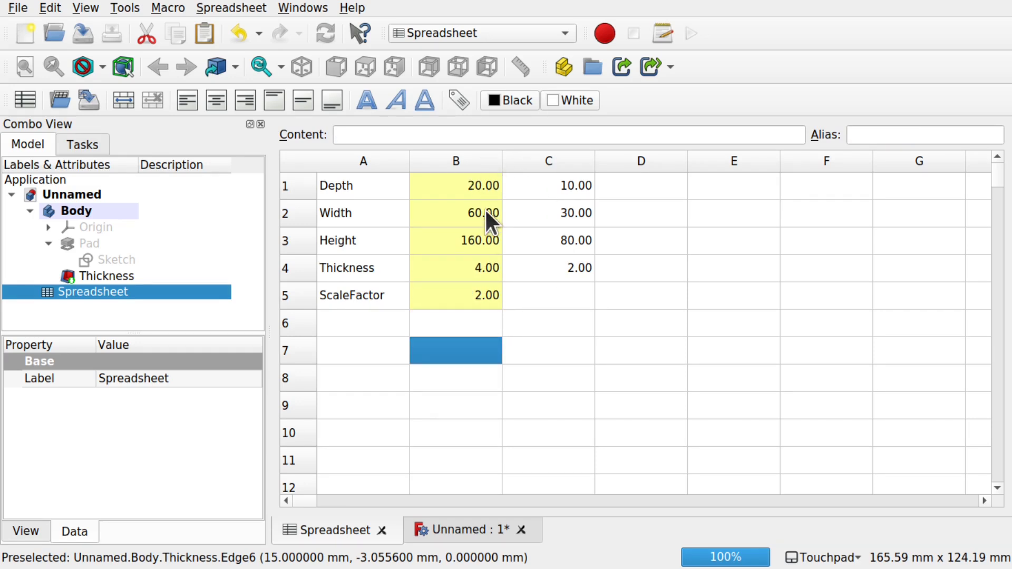
Step: Set the base Height value in cell C3 to 20
left_click(574, 241)
double_click(582, 243)
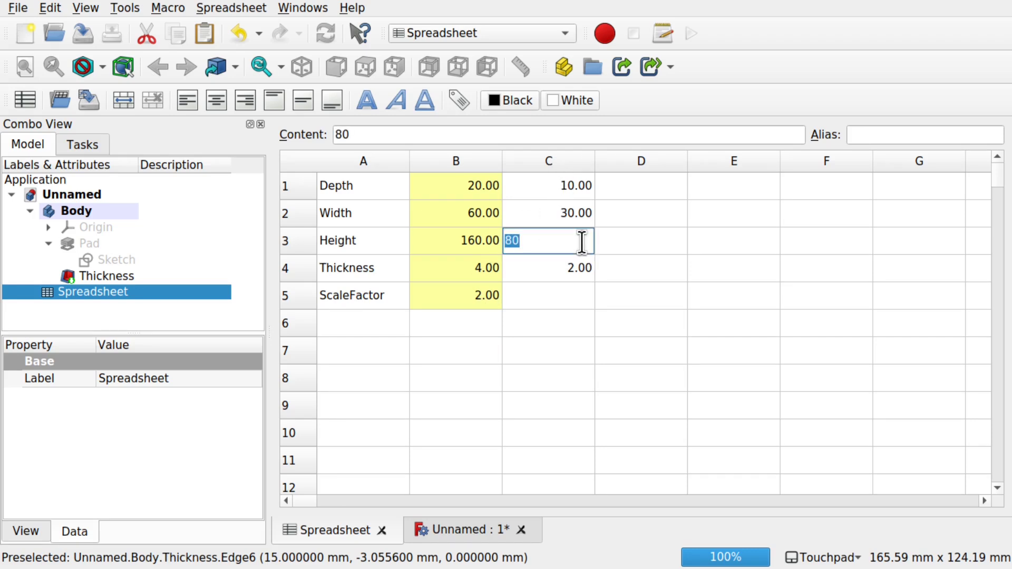
type("20")
key("Return")
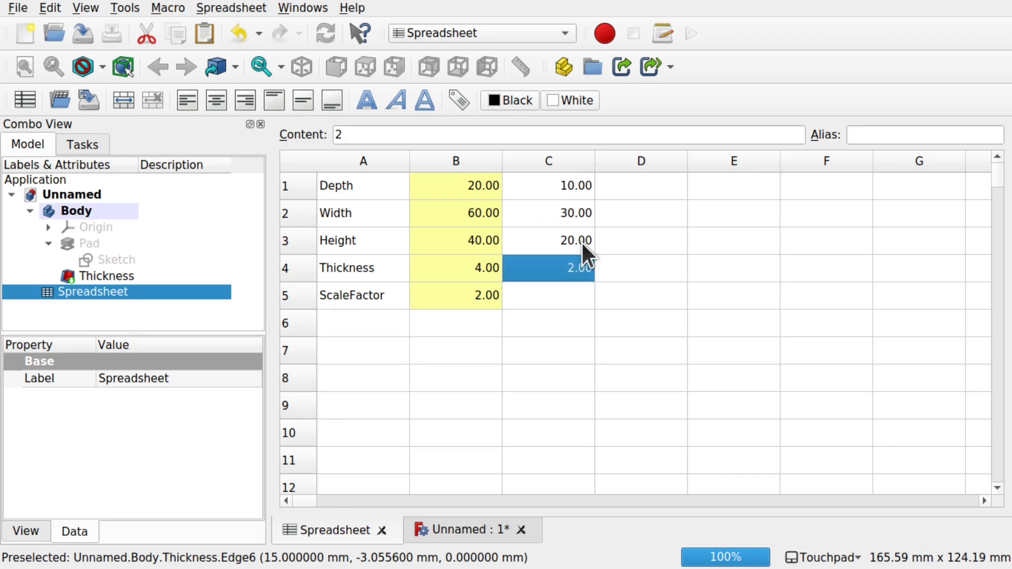
left_click(557, 308)
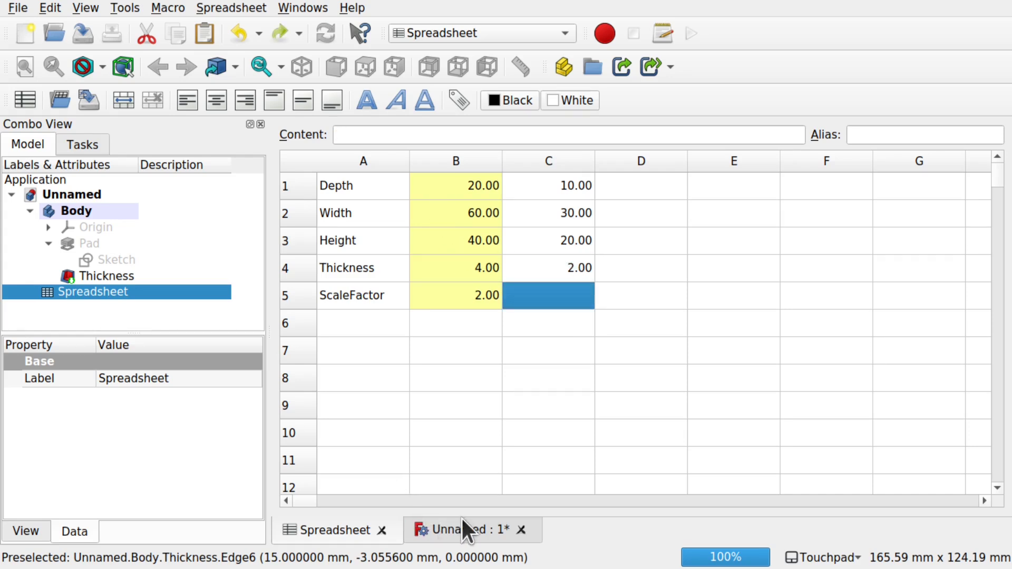
Step: Set the ScaleFactor value in cell B5 to 1 and check the resized box in the 3D view
left_click(462, 518)
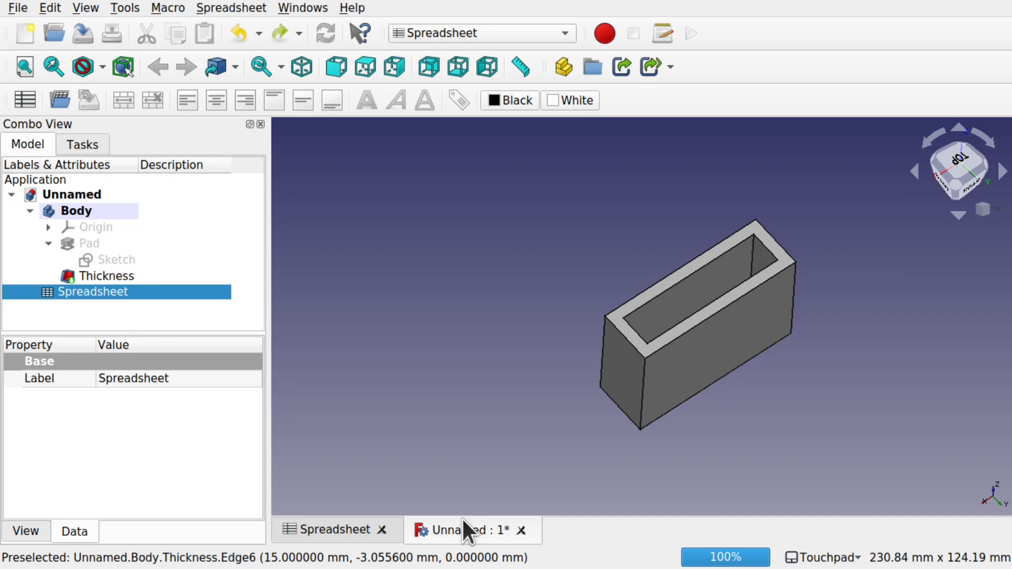
left_click(352, 521)
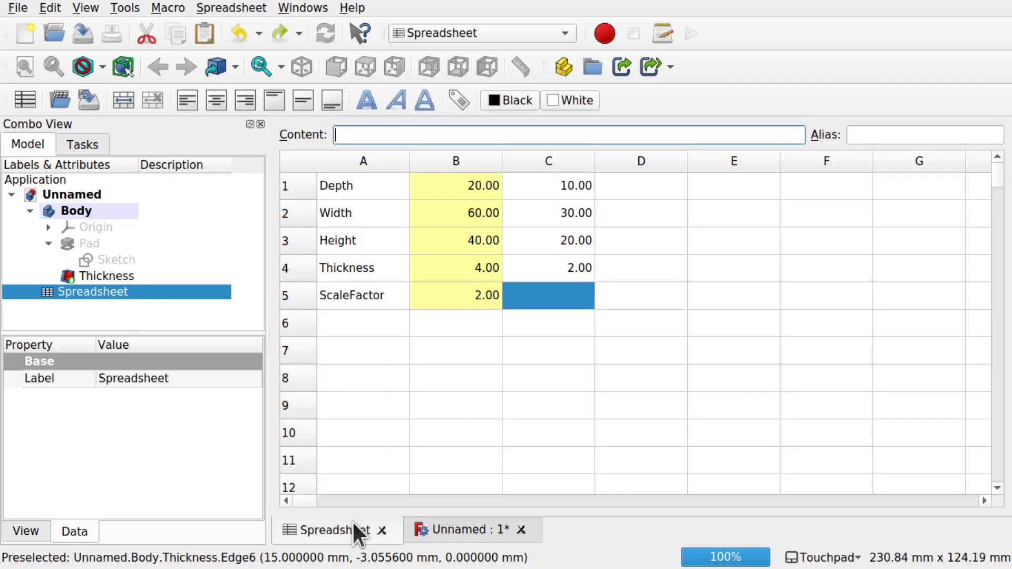
left_click(487, 296)
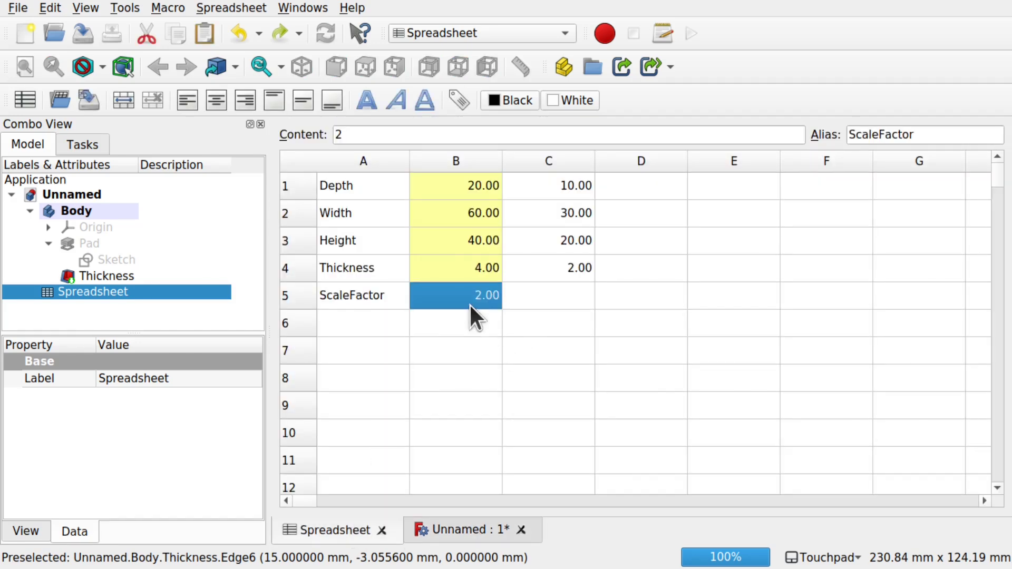
type("1")
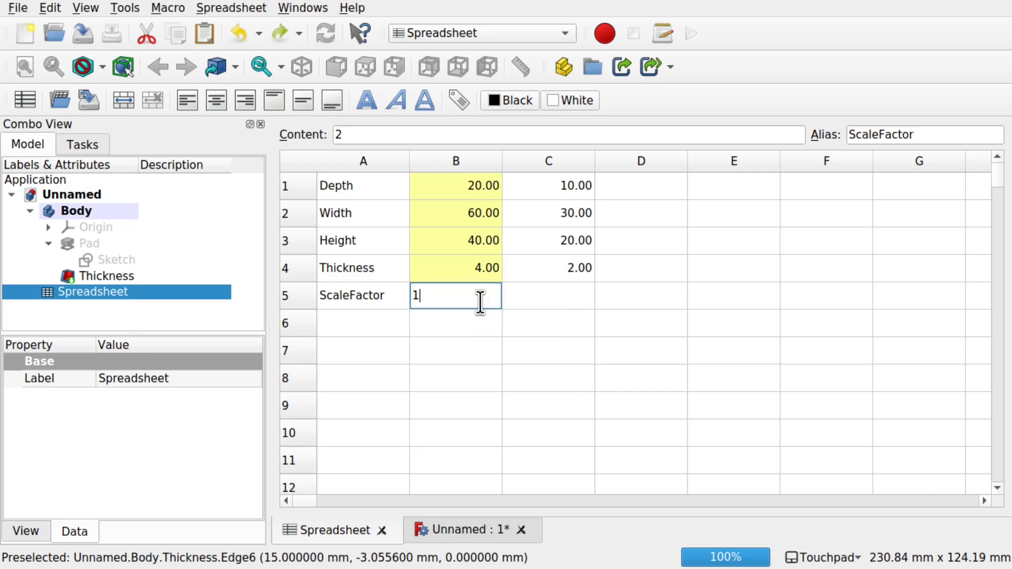
left_click(492, 394)
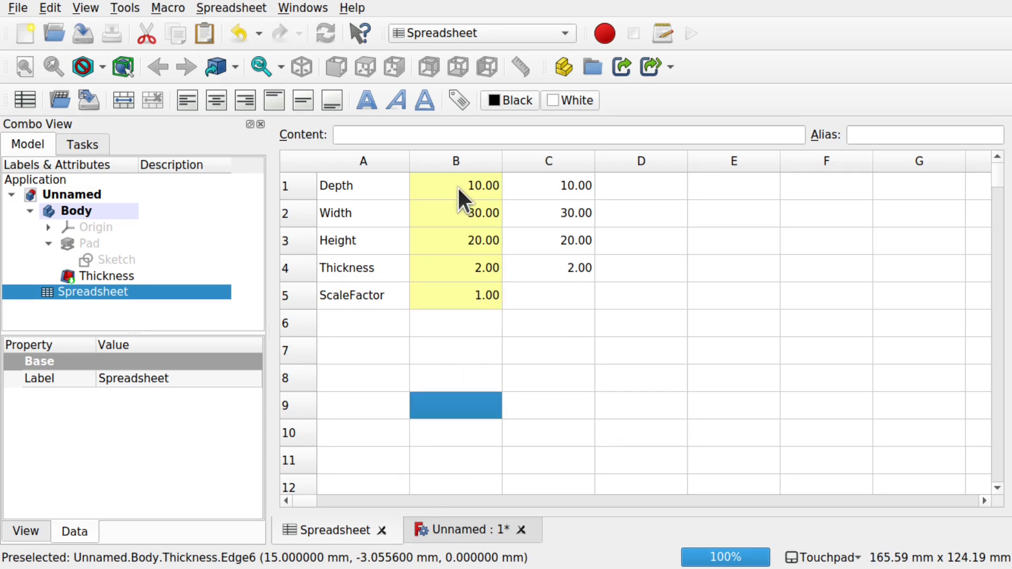
left_click(439, 531)
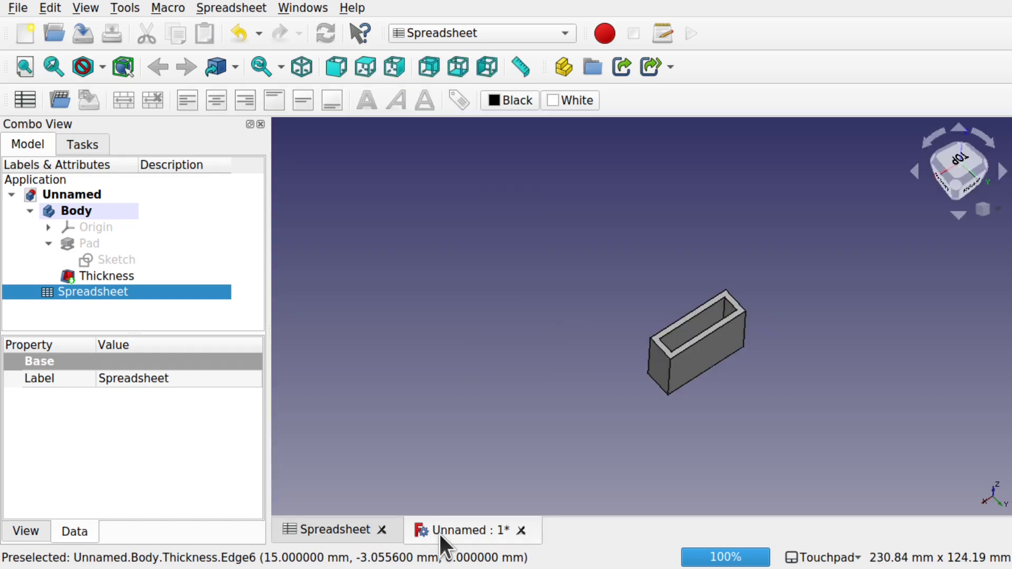
Step: Set the ScaleFactor value in cell B5 to 8, inspect the enlarged box in the 3D view, and return to the spreadsheet
left_click(326, 530)
left_click(467, 304)
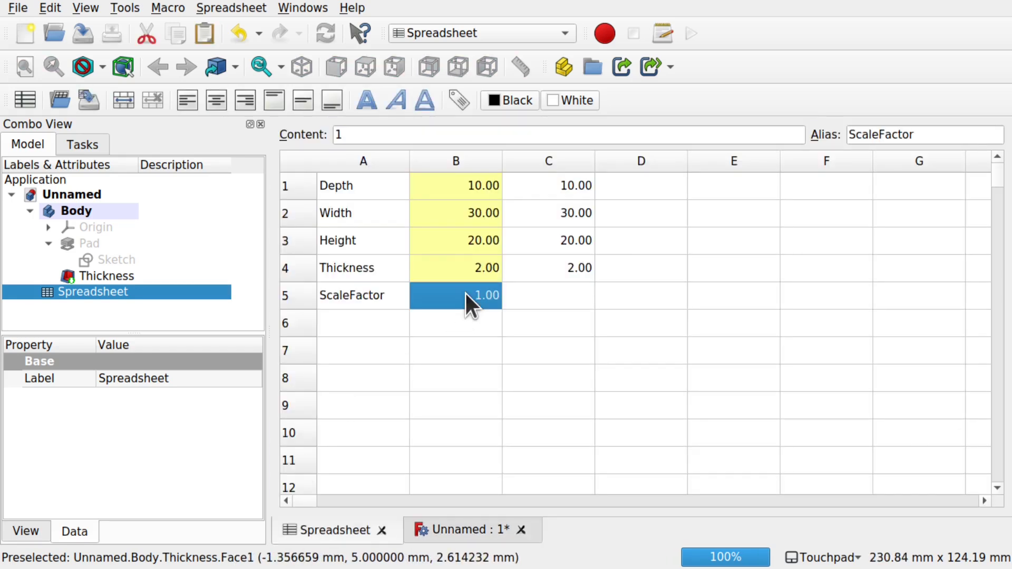
type("8")
left_click(463, 348)
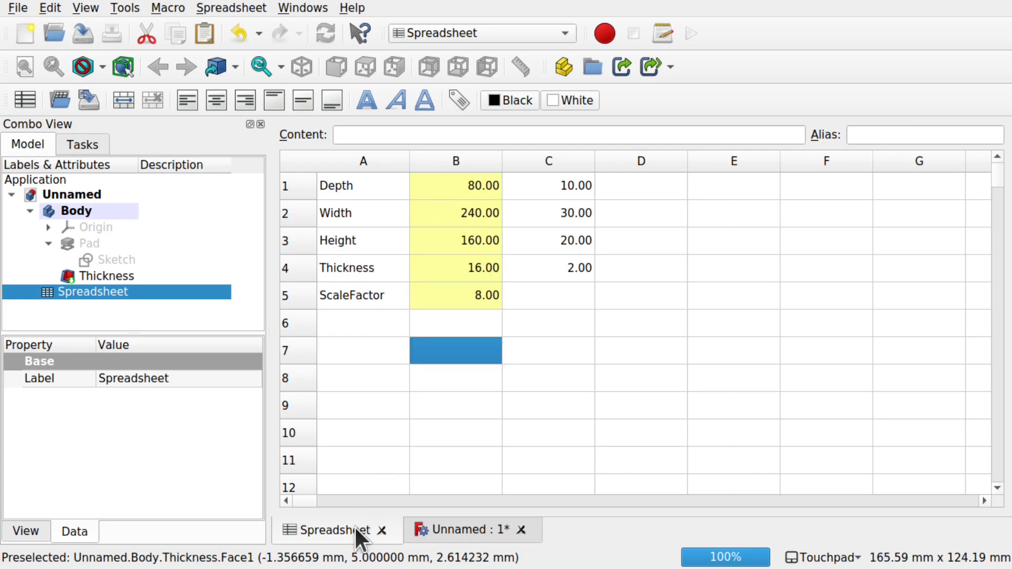
left_click(442, 531)
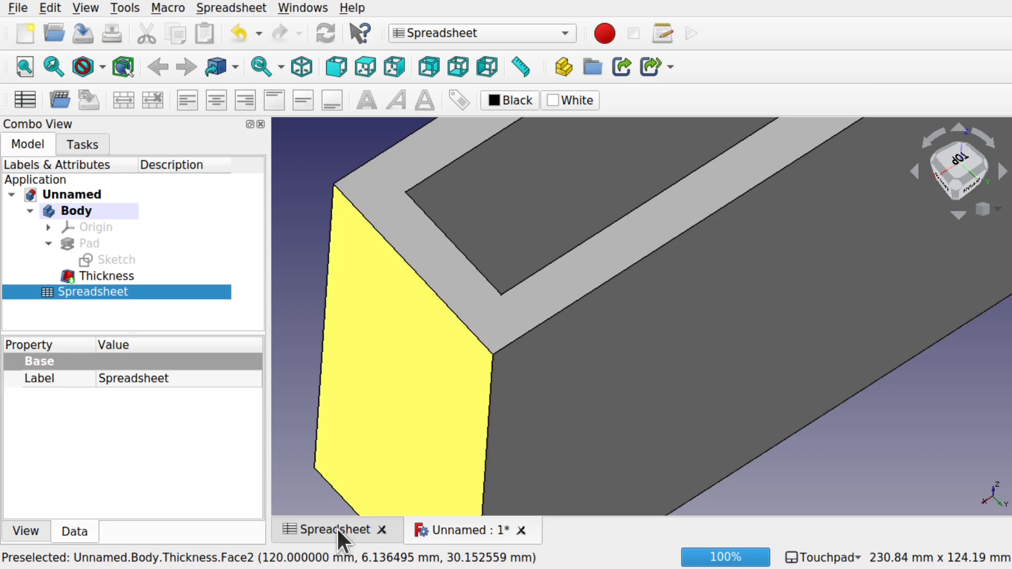
left_click(336, 528)
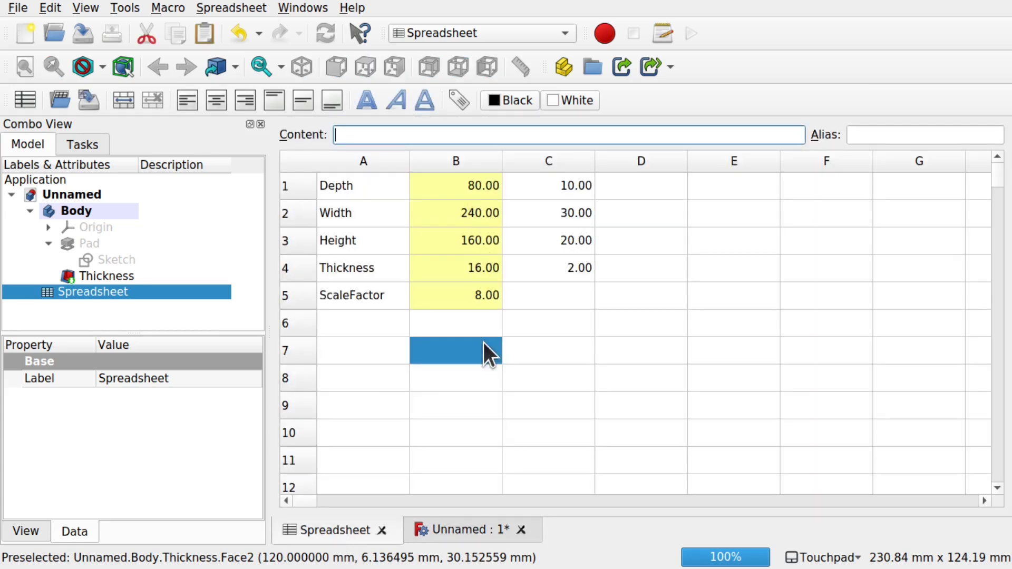